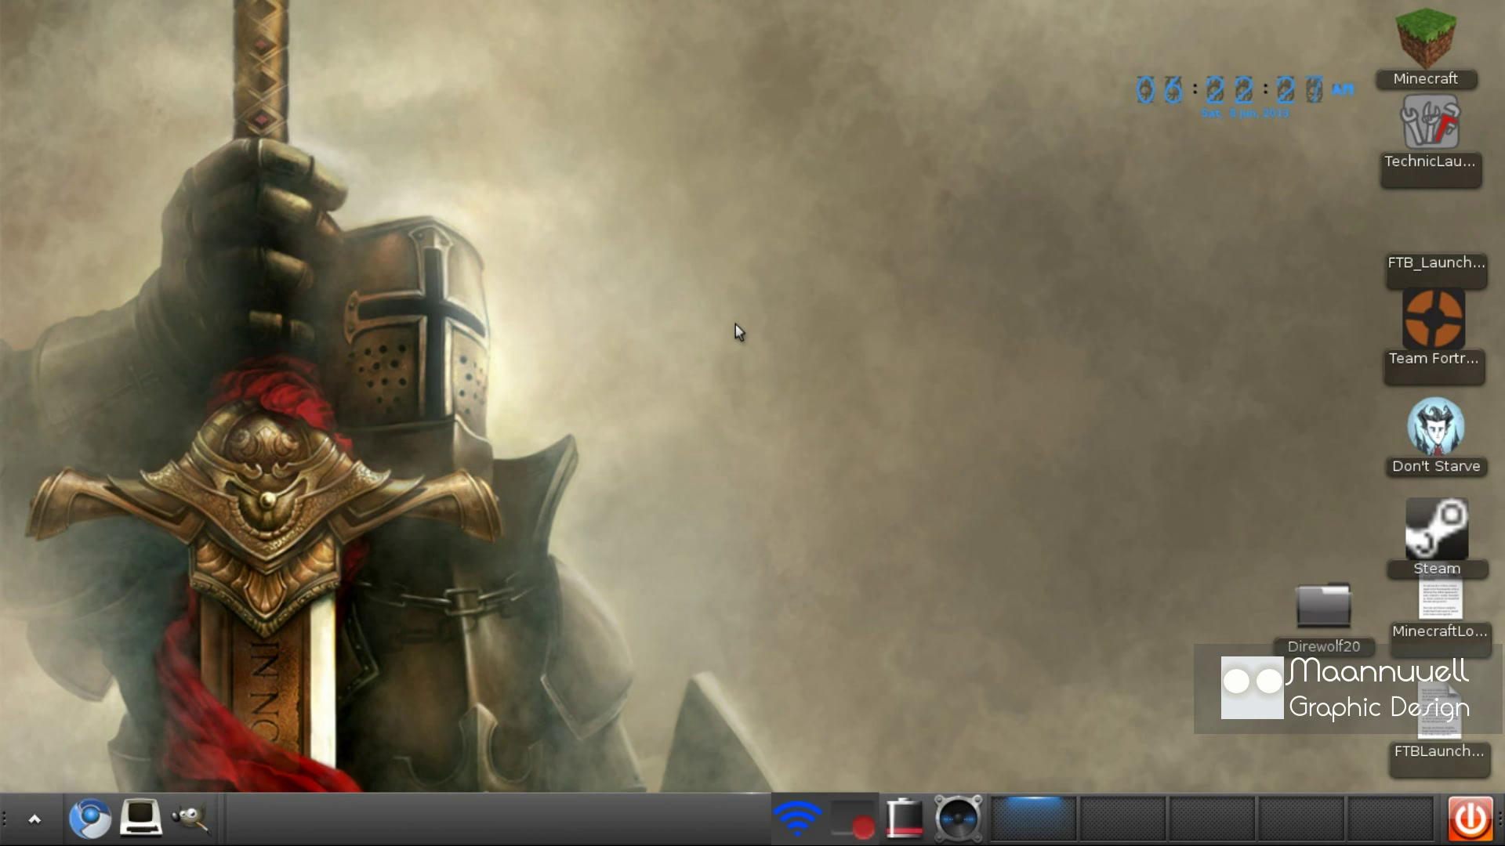
# Start GIMP 2.8 from its taskbar icon
pyautogui.click(202, 816)
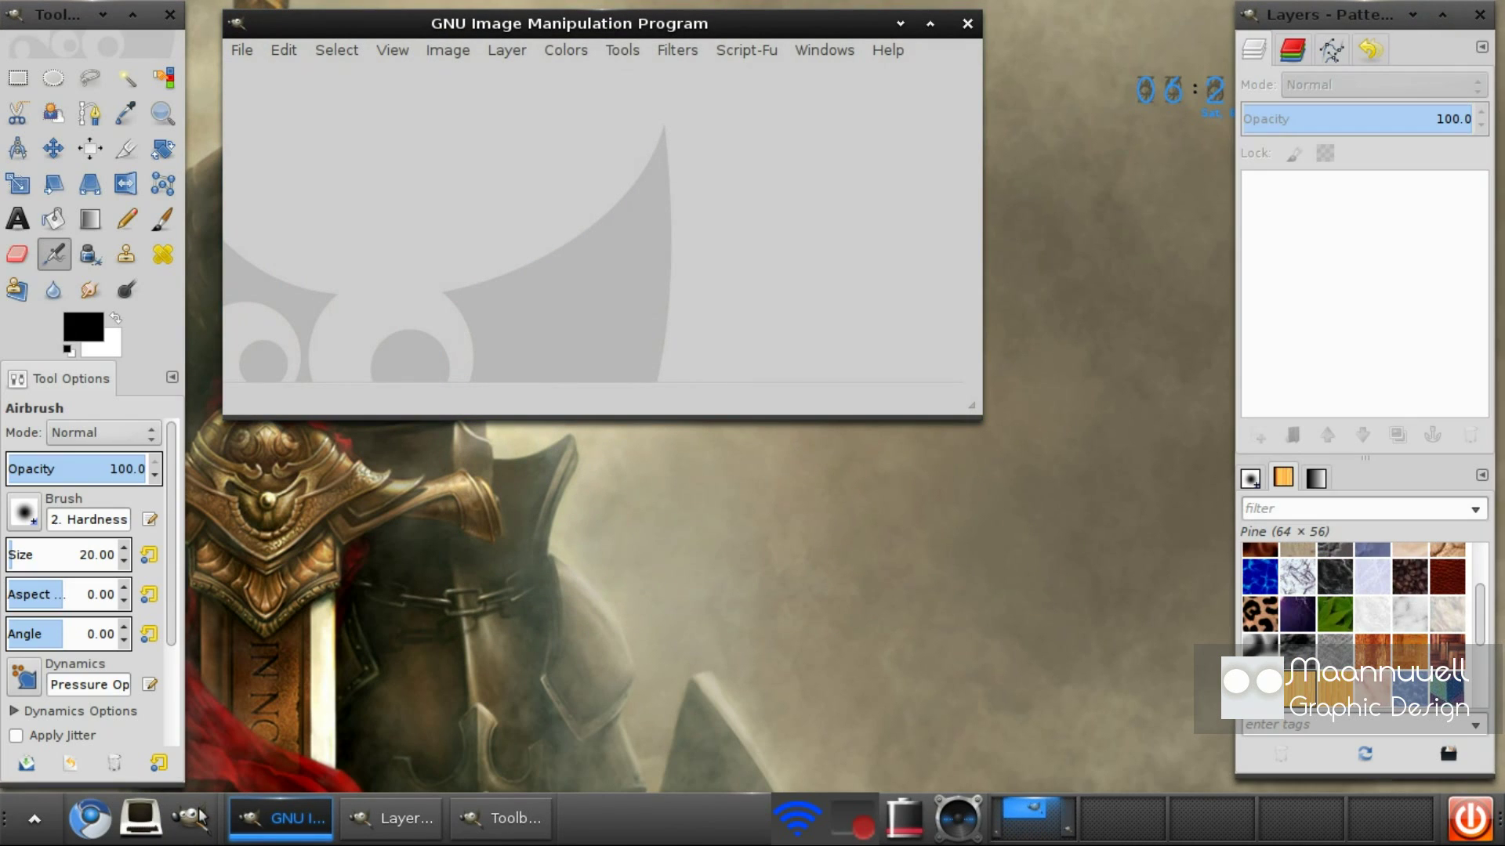
# Create a new 1280 × 720 image via File > New
pyautogui.click(245, 51)
pyautogui.click(260, 78)
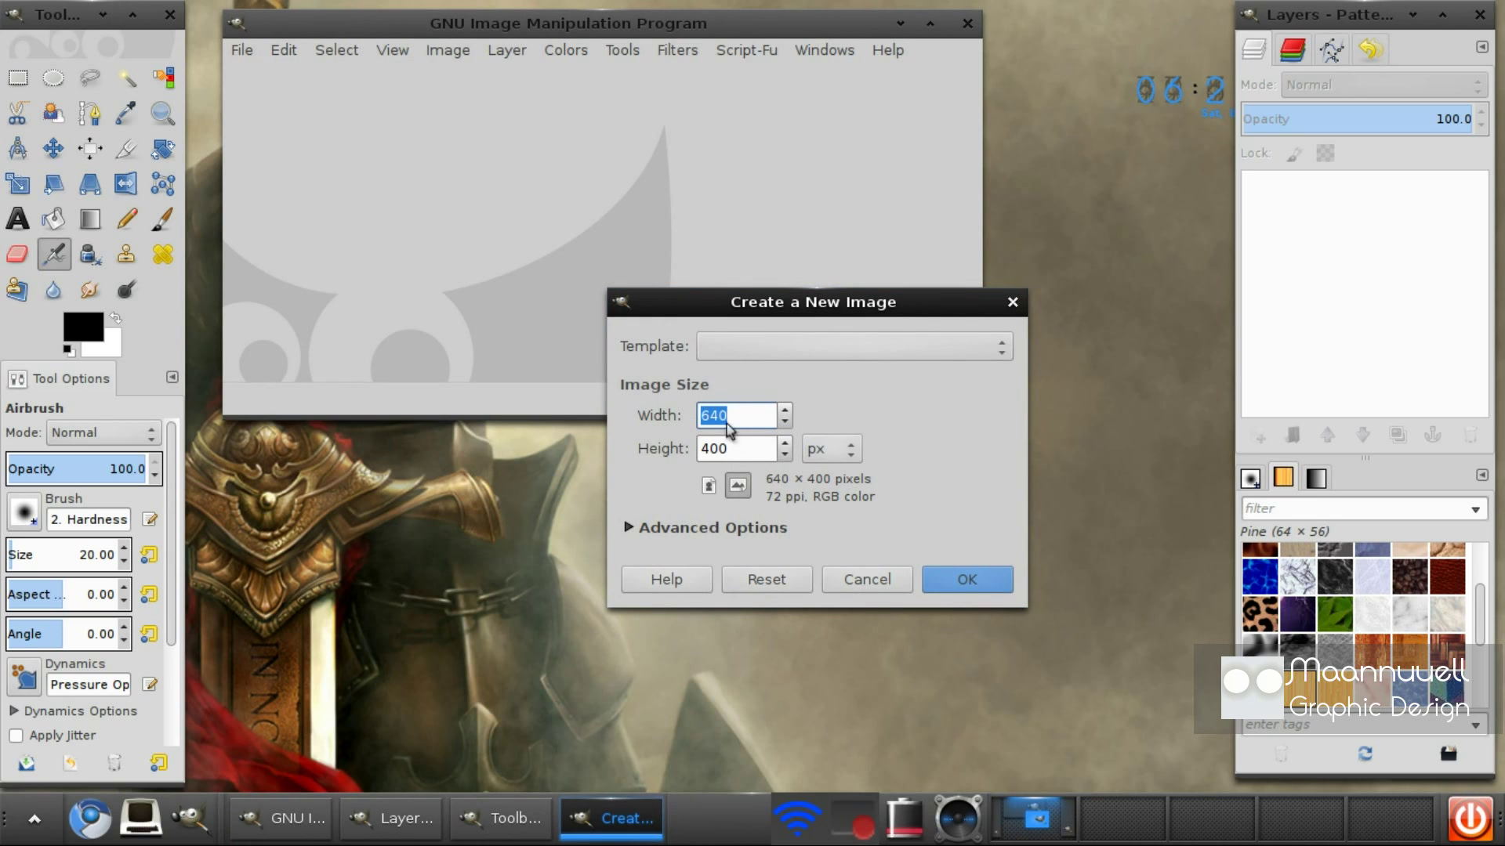
pyautogui.write('1280')
pyautogui.press('Tab')
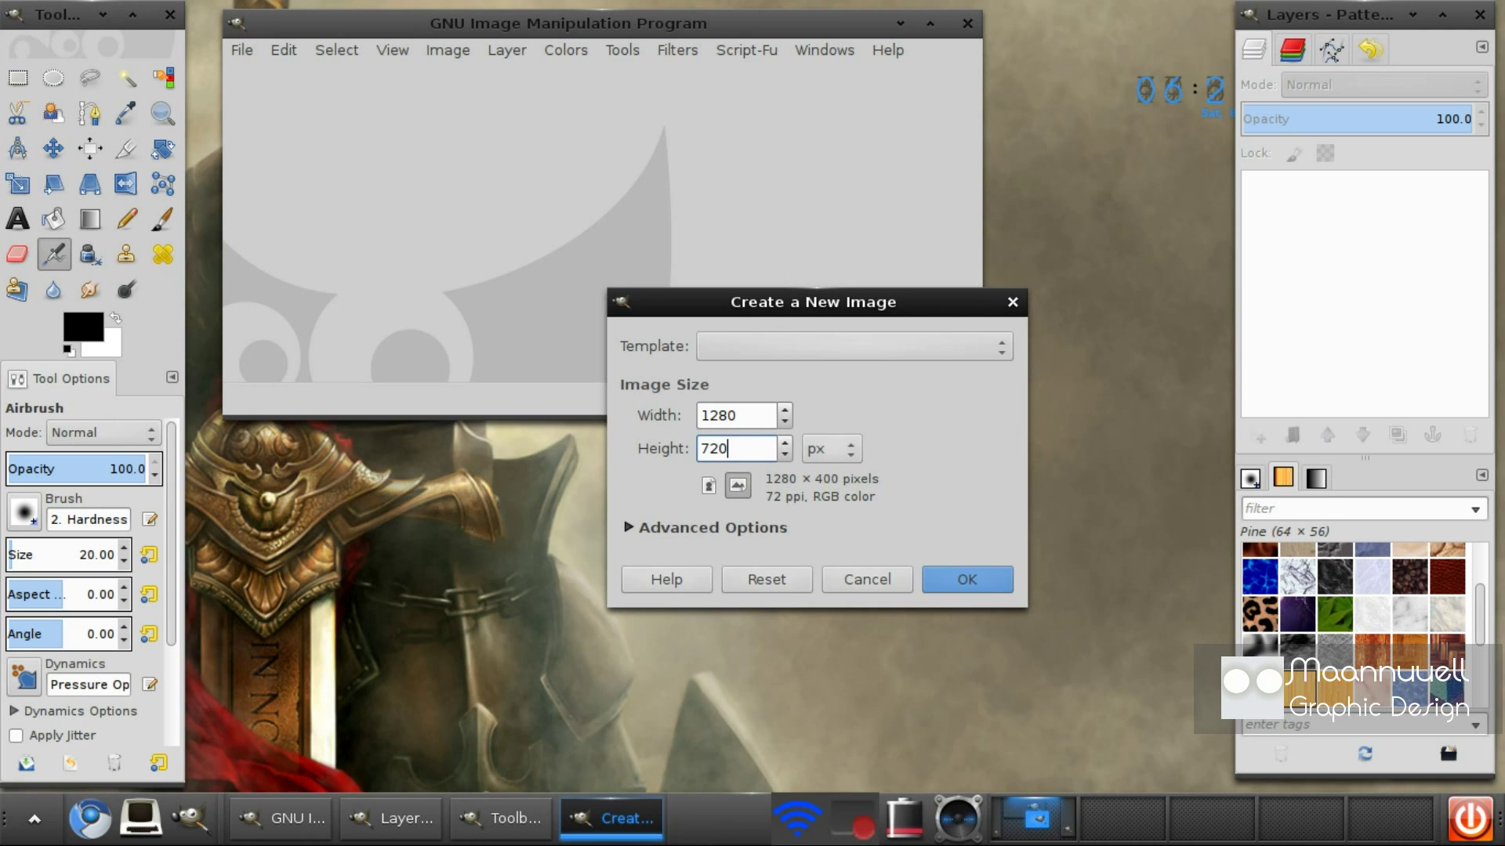
pyautogui.press('Return')
pyautogui.moveTo(675, 23); pyautogui.dragTo(676, 38)
# With the Blend tool, swap the colours and set the background colour to grey a2a2a2
pyautogui.click(91, 220)
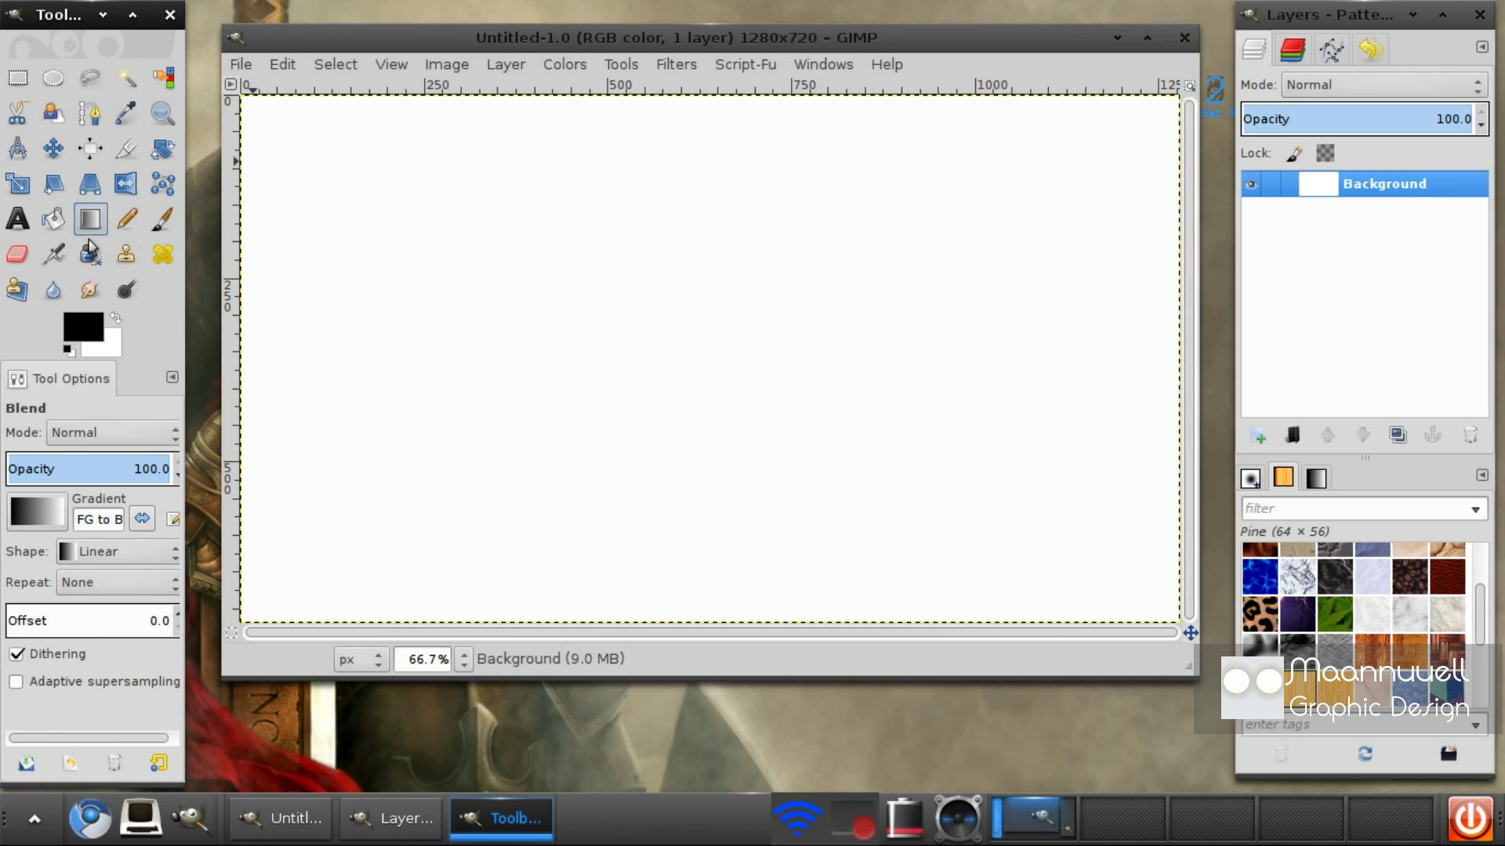
pyautogui.click(116, 318)
pyautogui.click(112, 353)
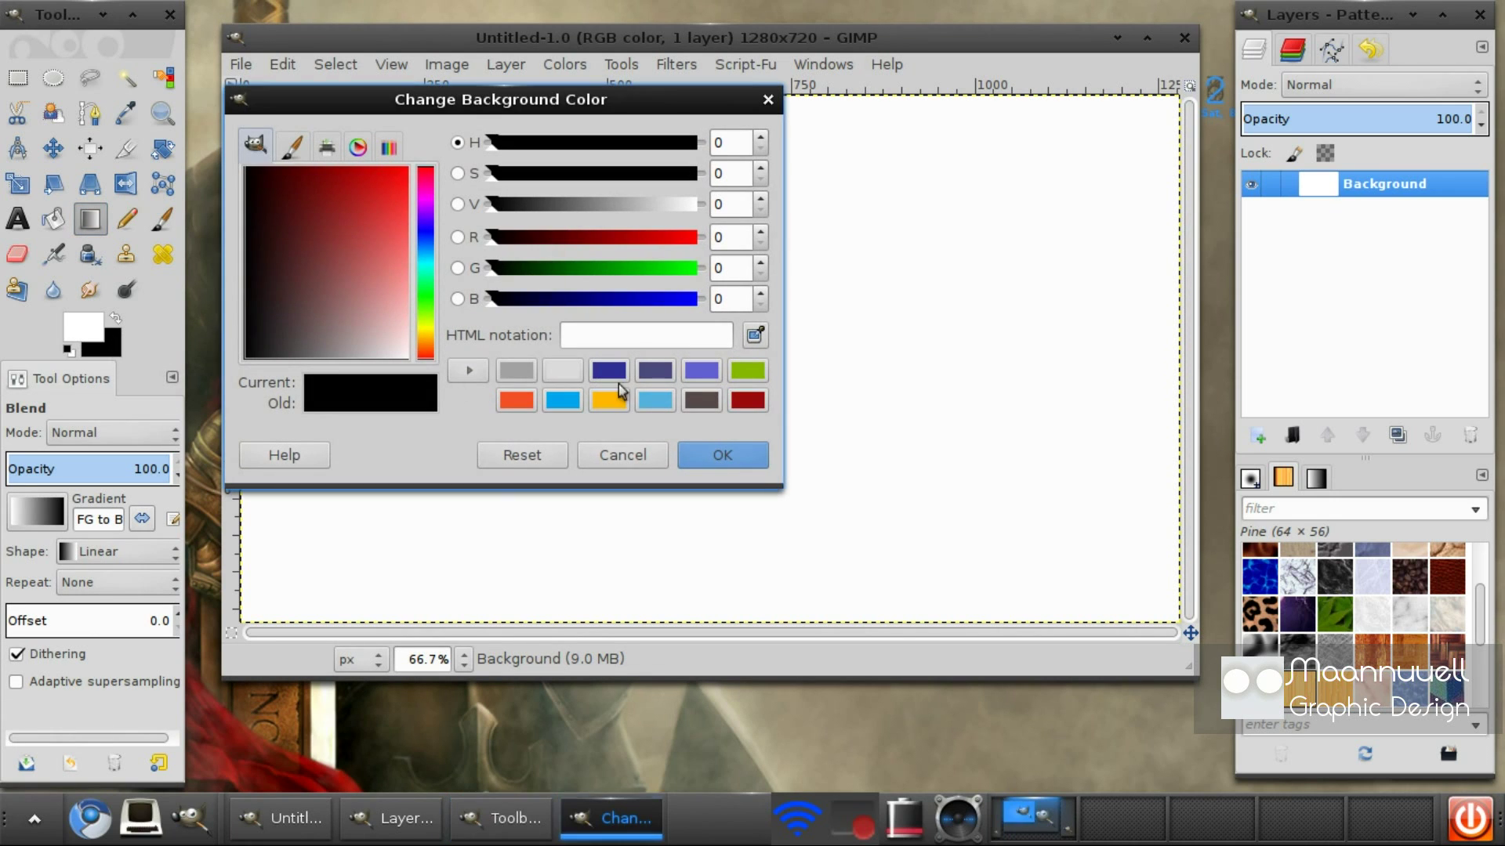
pyautogui.click(517, 369)
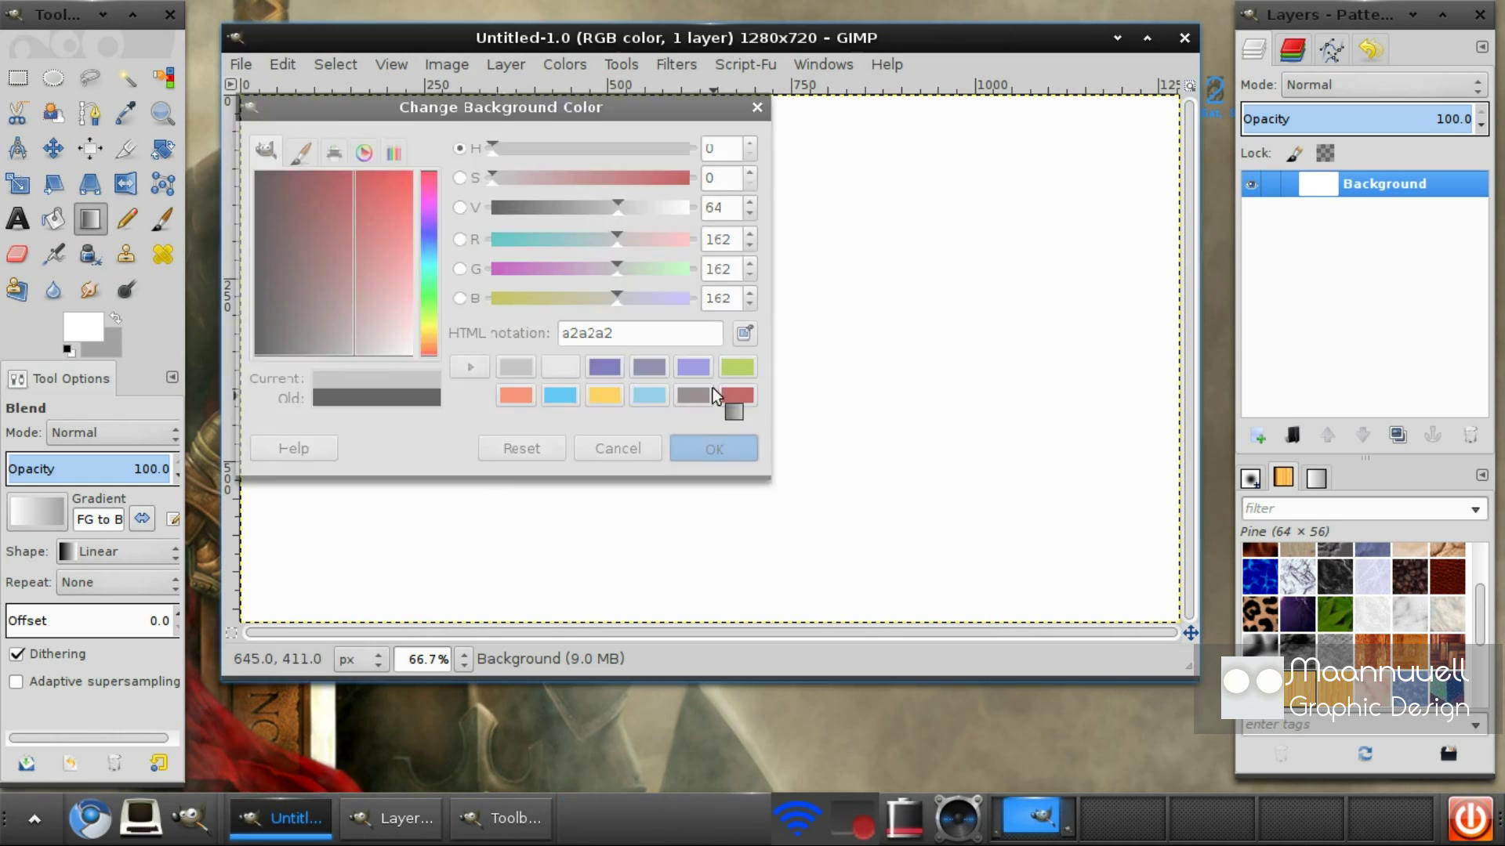
pyautogui.click(722, 456)
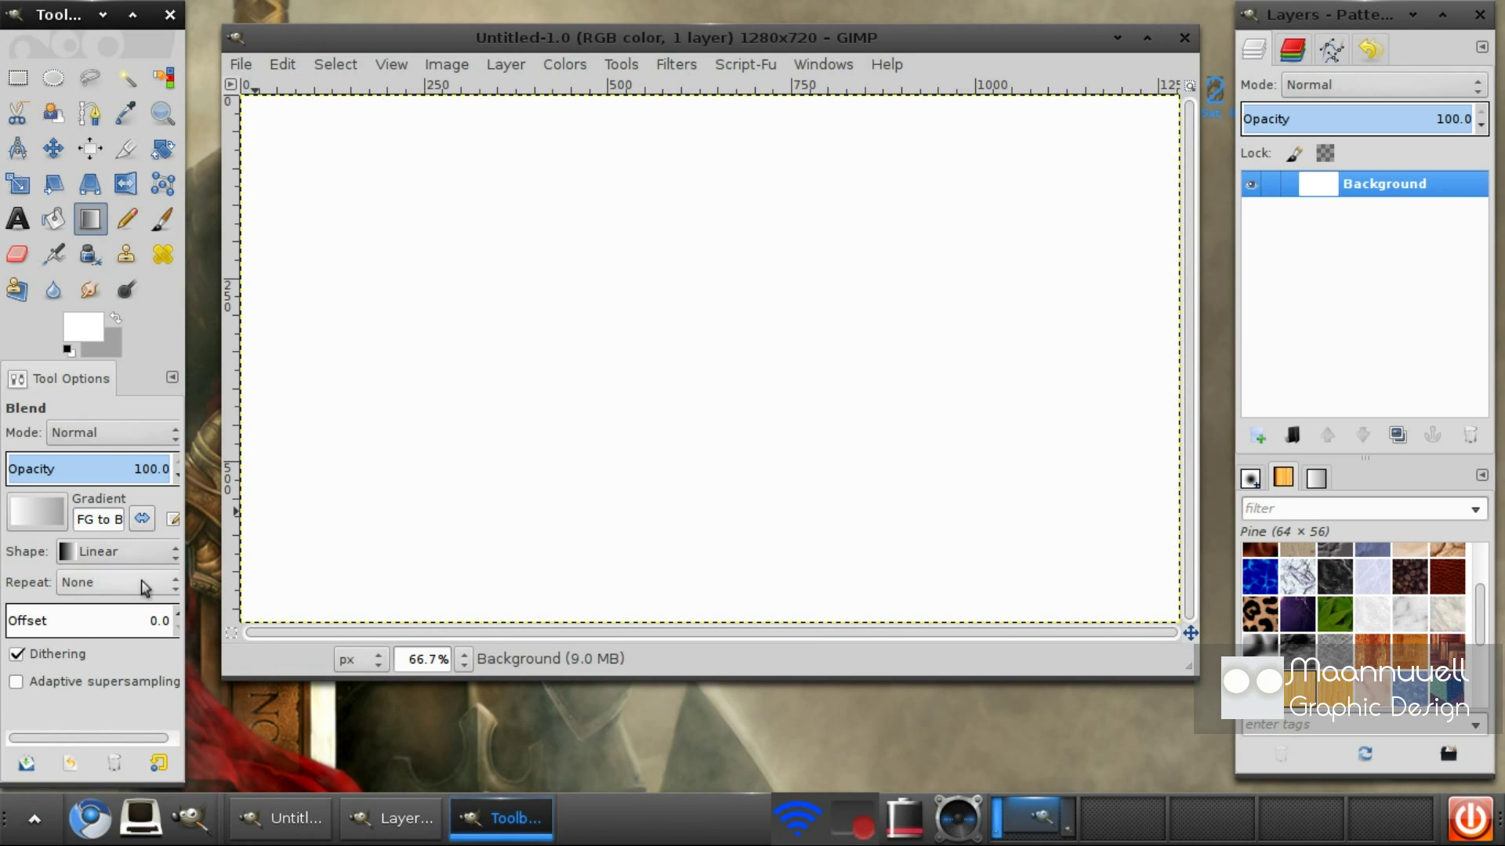
# Set the gradient shape to Radial and drag it from the canvas centre outward
pyautogui.click(133, 558)
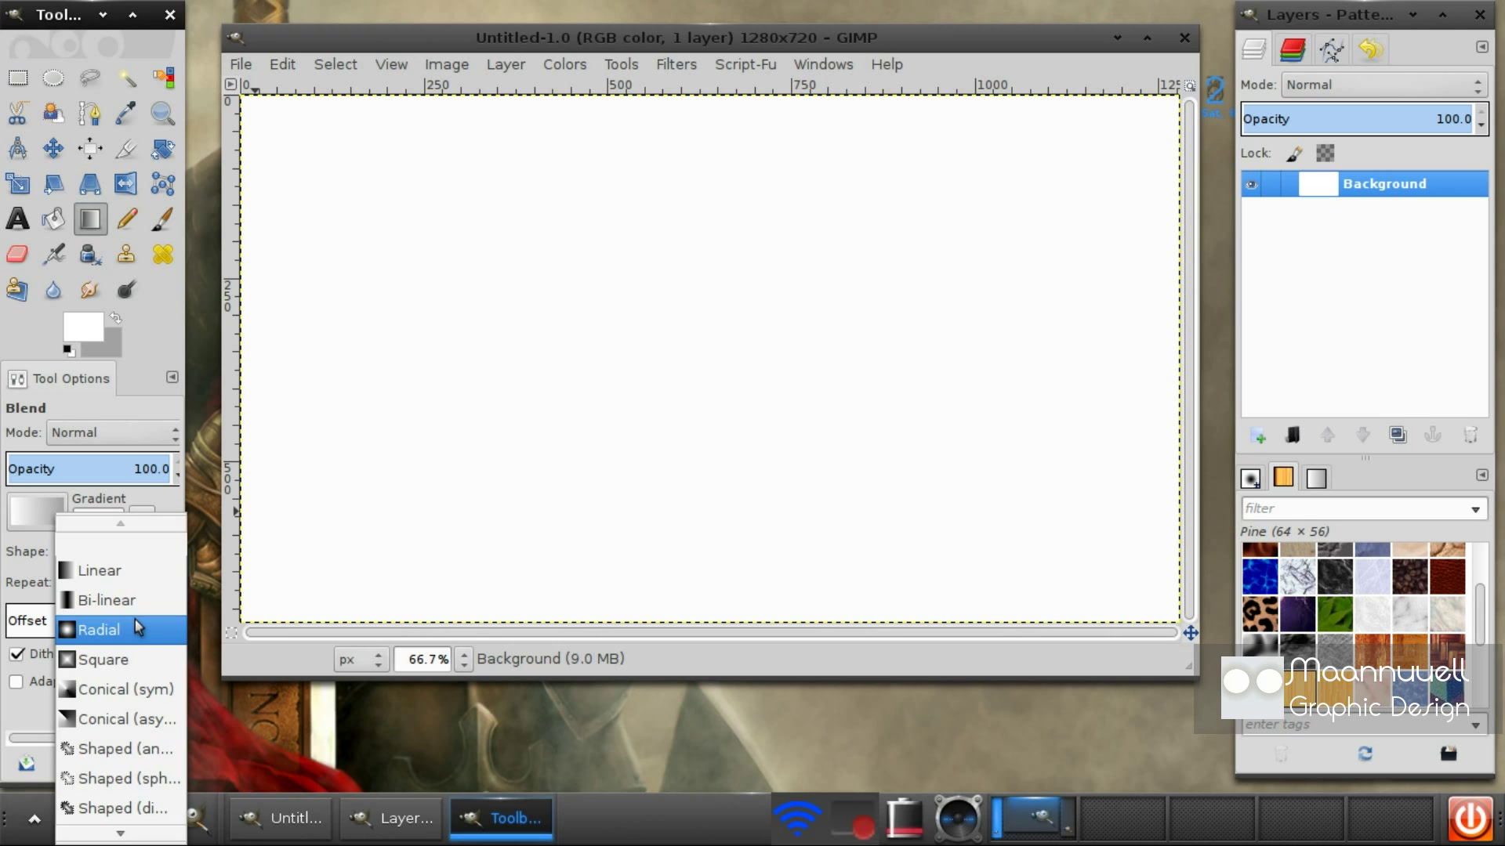
pyautogui.click(134, 629)
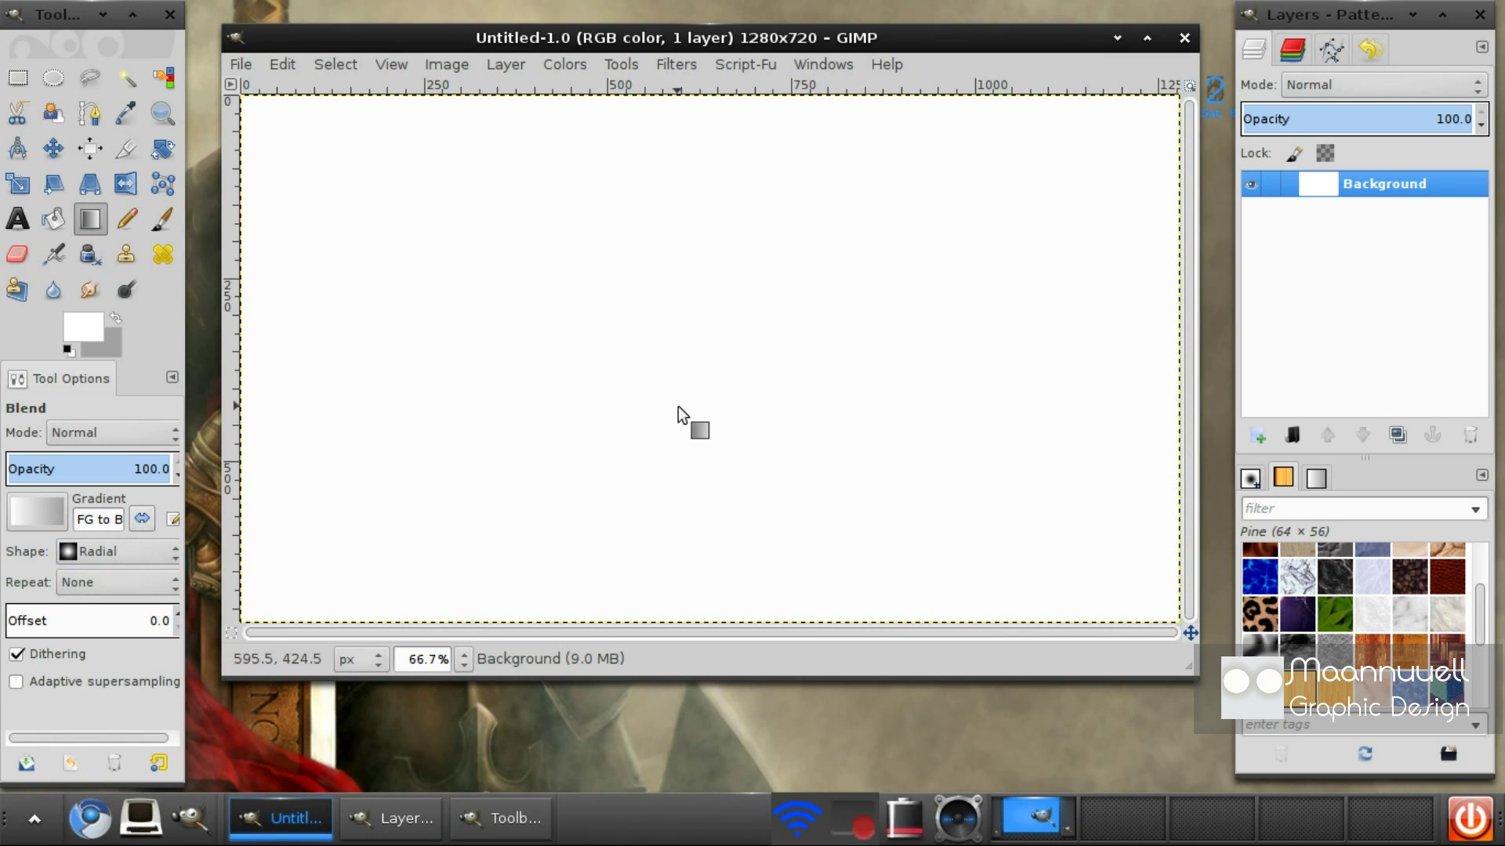
pyautogui.moveTo(700, 345); pyautogui.dragTo(239, 625)
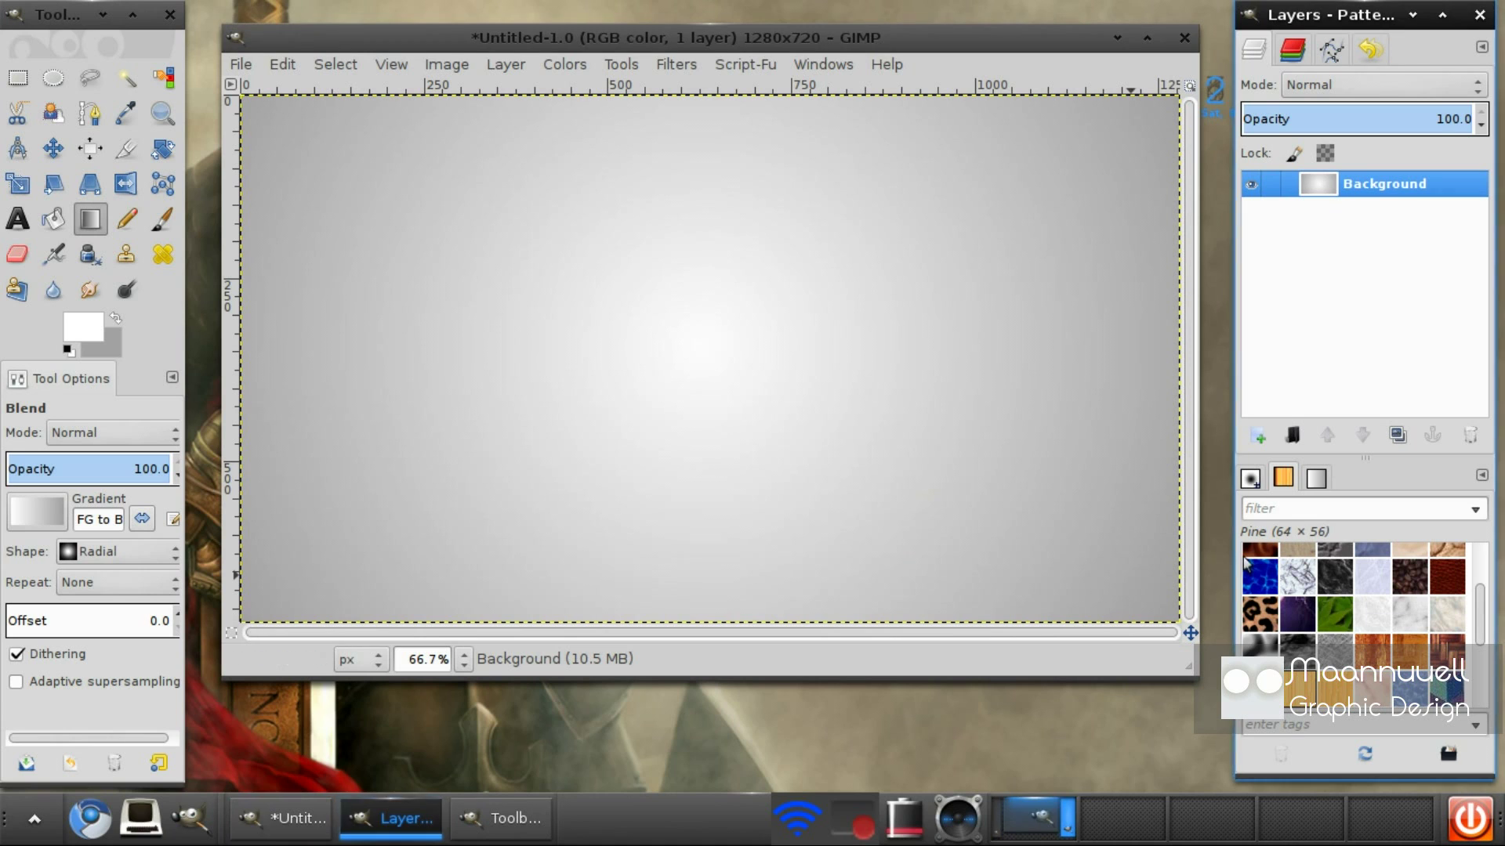
# Add a transparent layer named Layer and draw a rough rectangle selection on it
pyautogui.click(1258, 436)
pyautogui.click(891, 561)
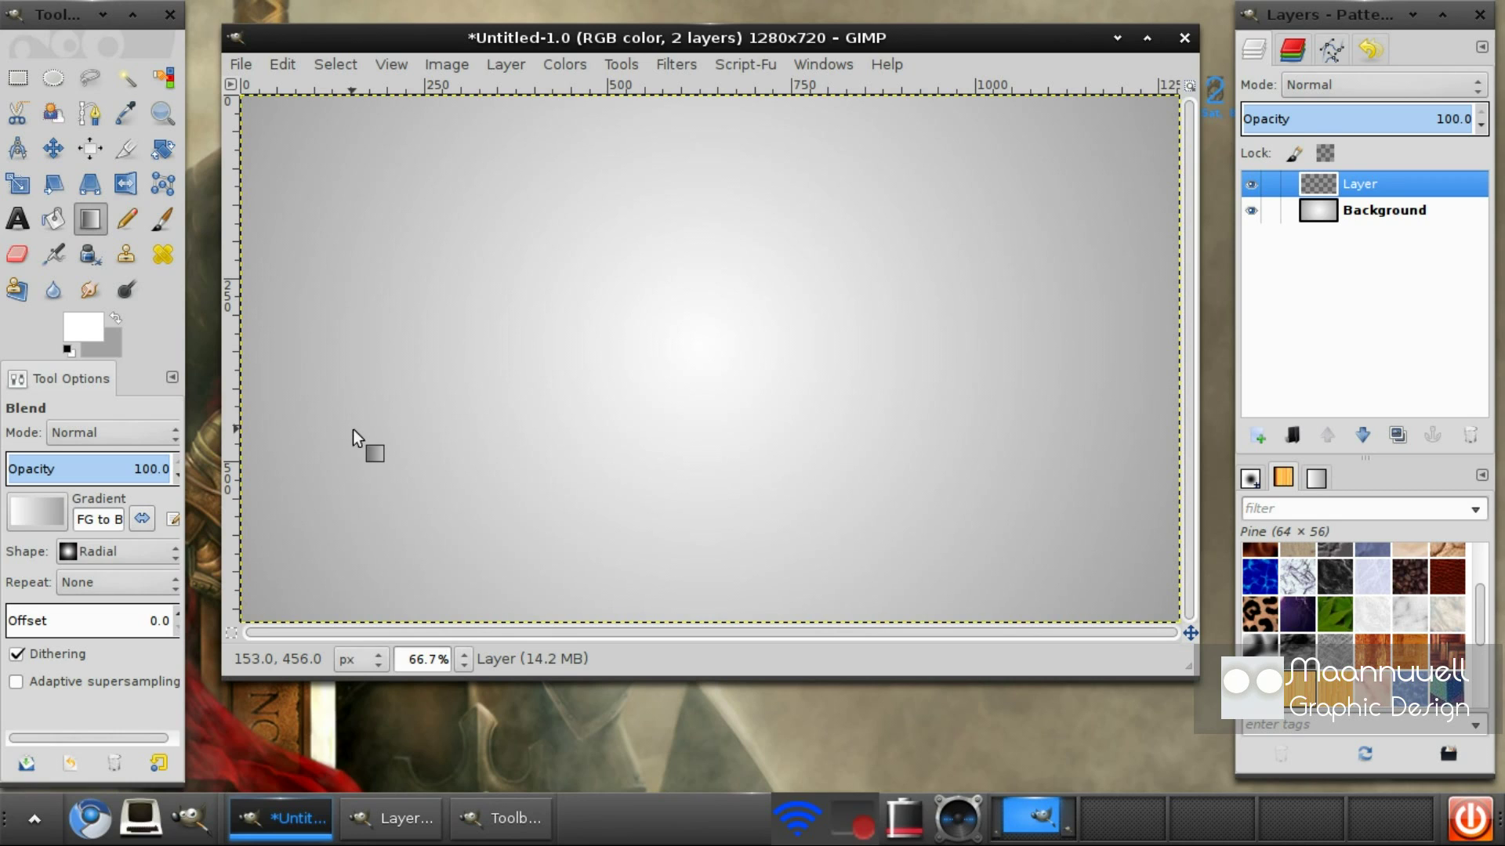
pyautogui.click(17, 77)
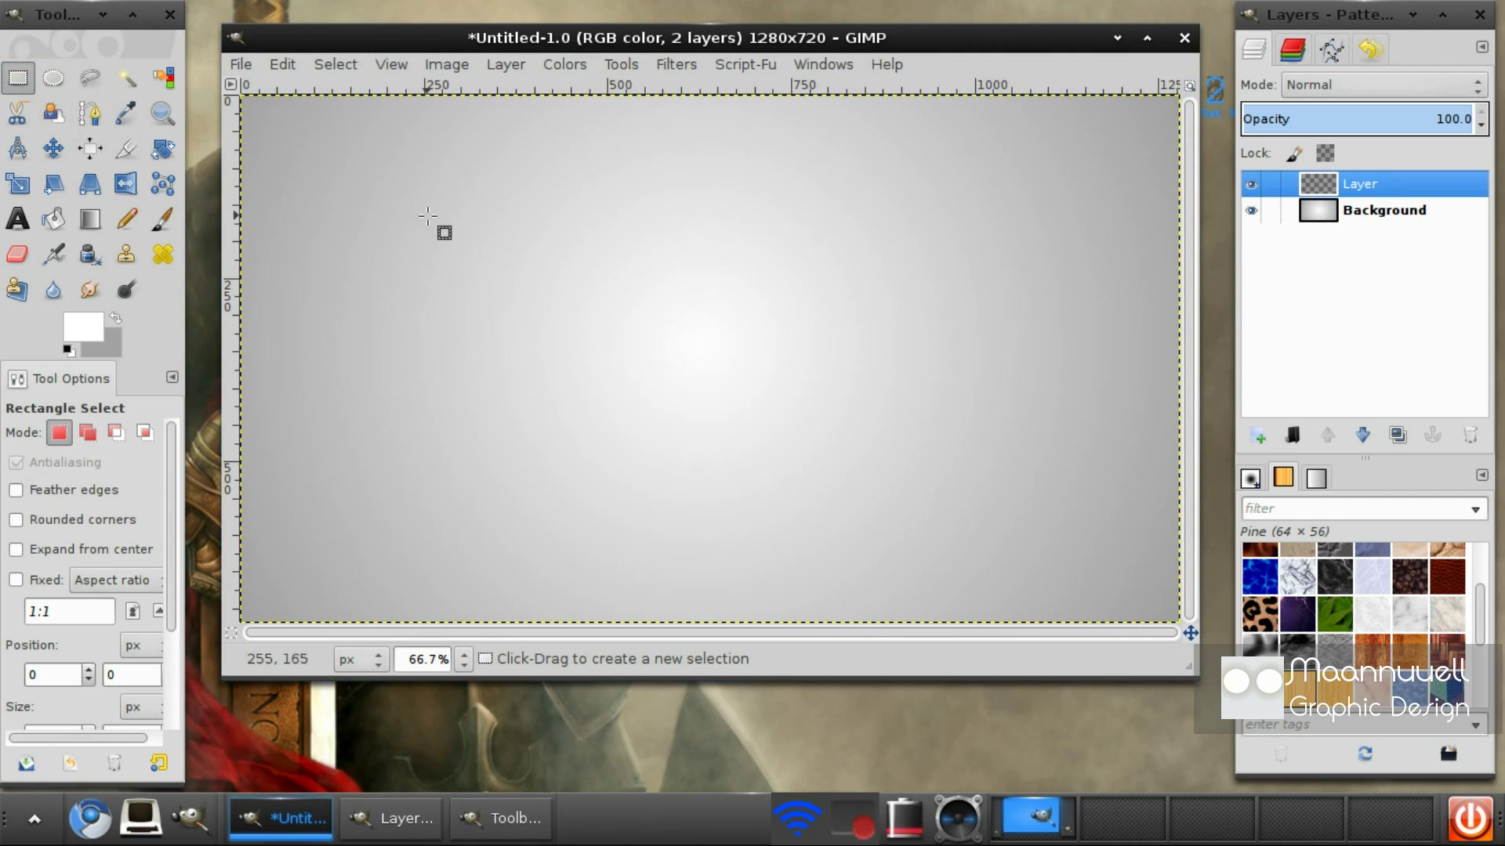
pyautogui.moveTo(485, 199); pyautogui.dragTo(609, 335)
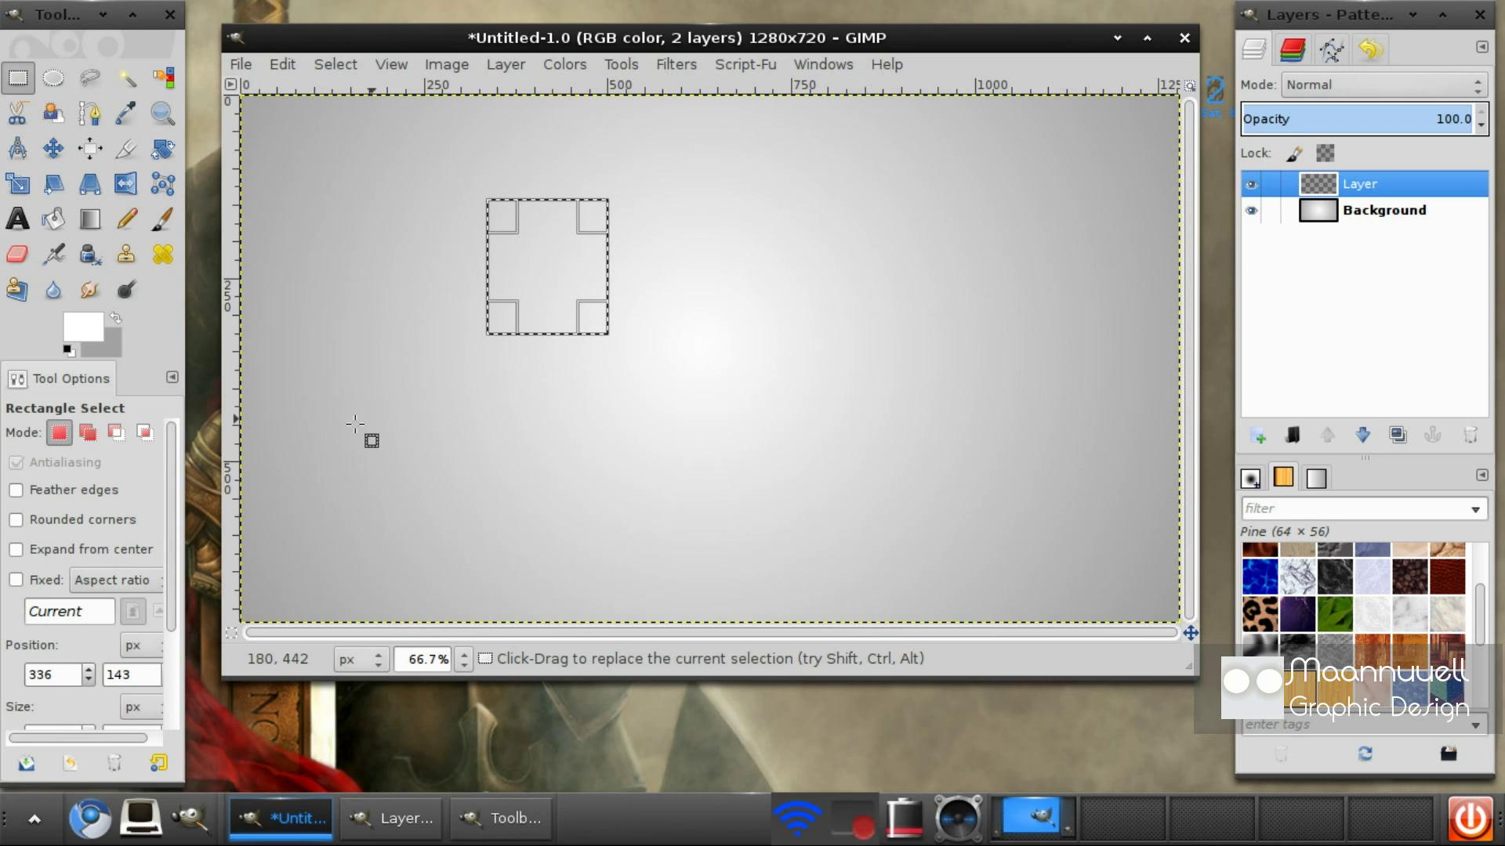
# Size the selection to 184 × 184 px and shift it to the right
pyautogui.scroll(-3, 179, 584)
pyautogui.scroll(-1, 178, 584)
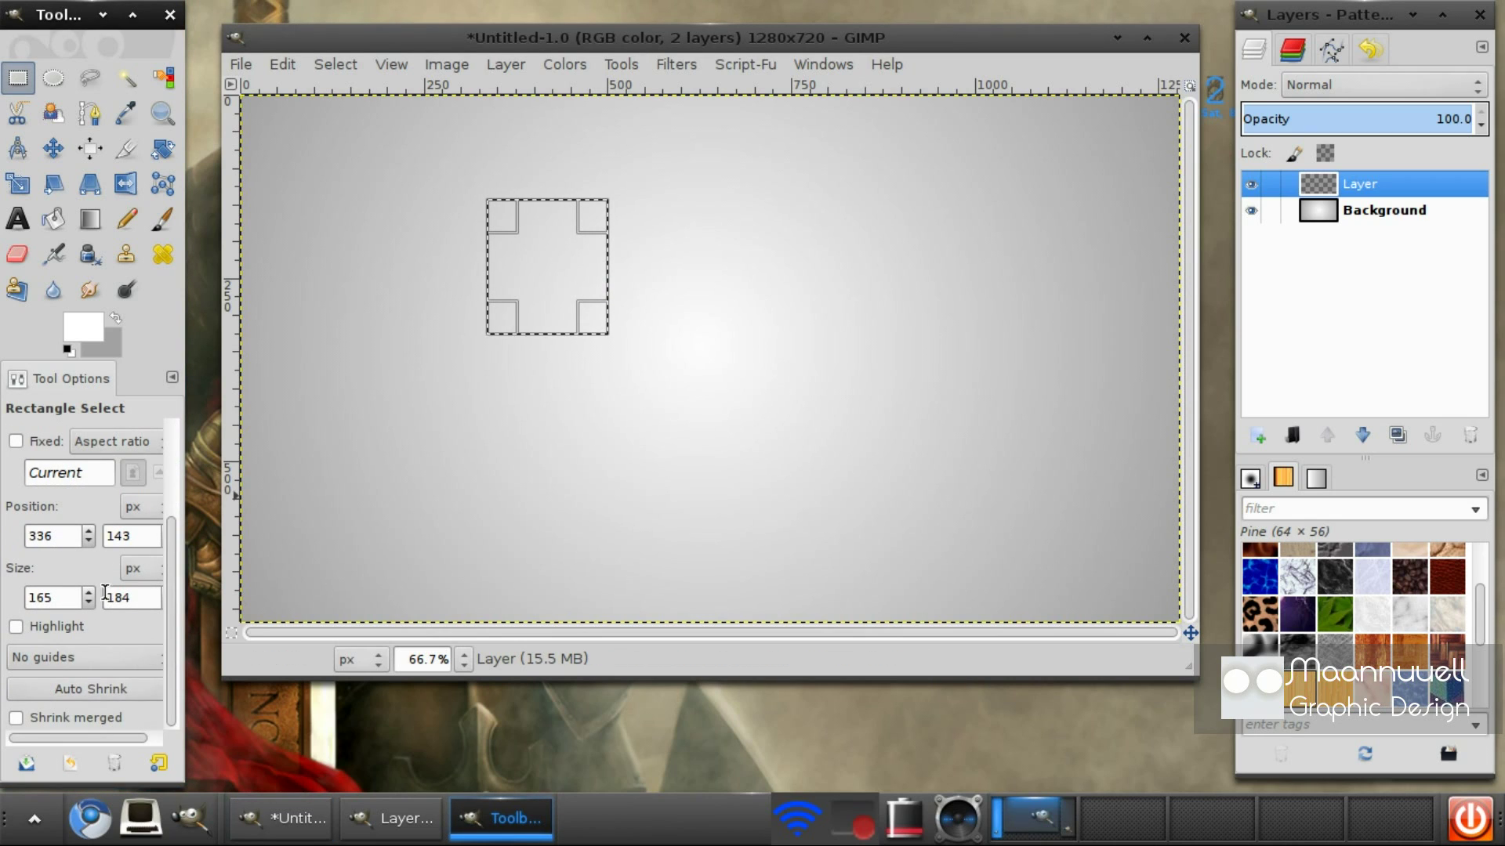
pyautogui.doubleClick(67, 598)
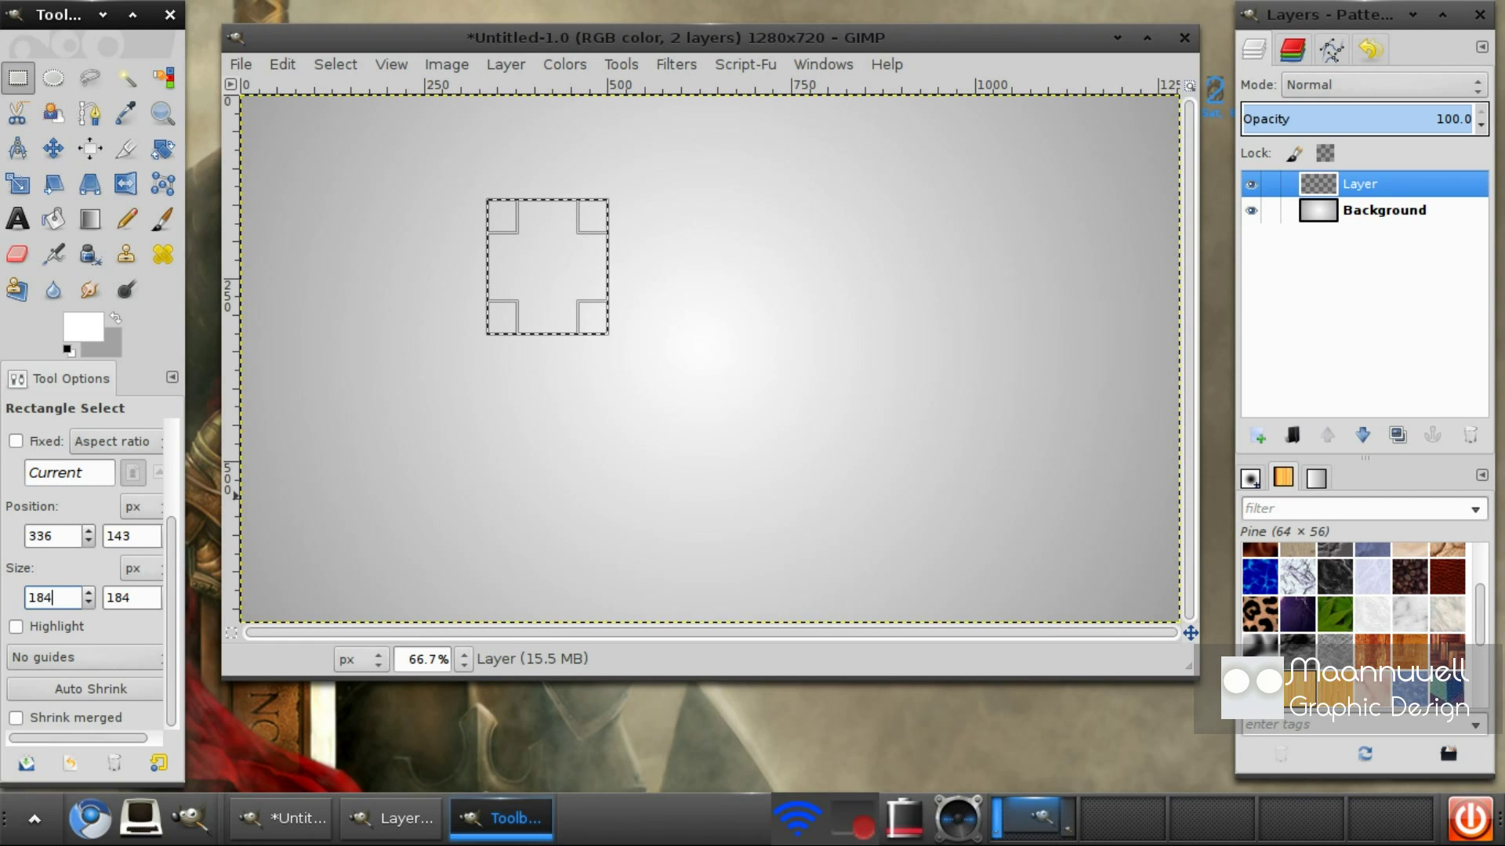
pyautogui.press('Return')
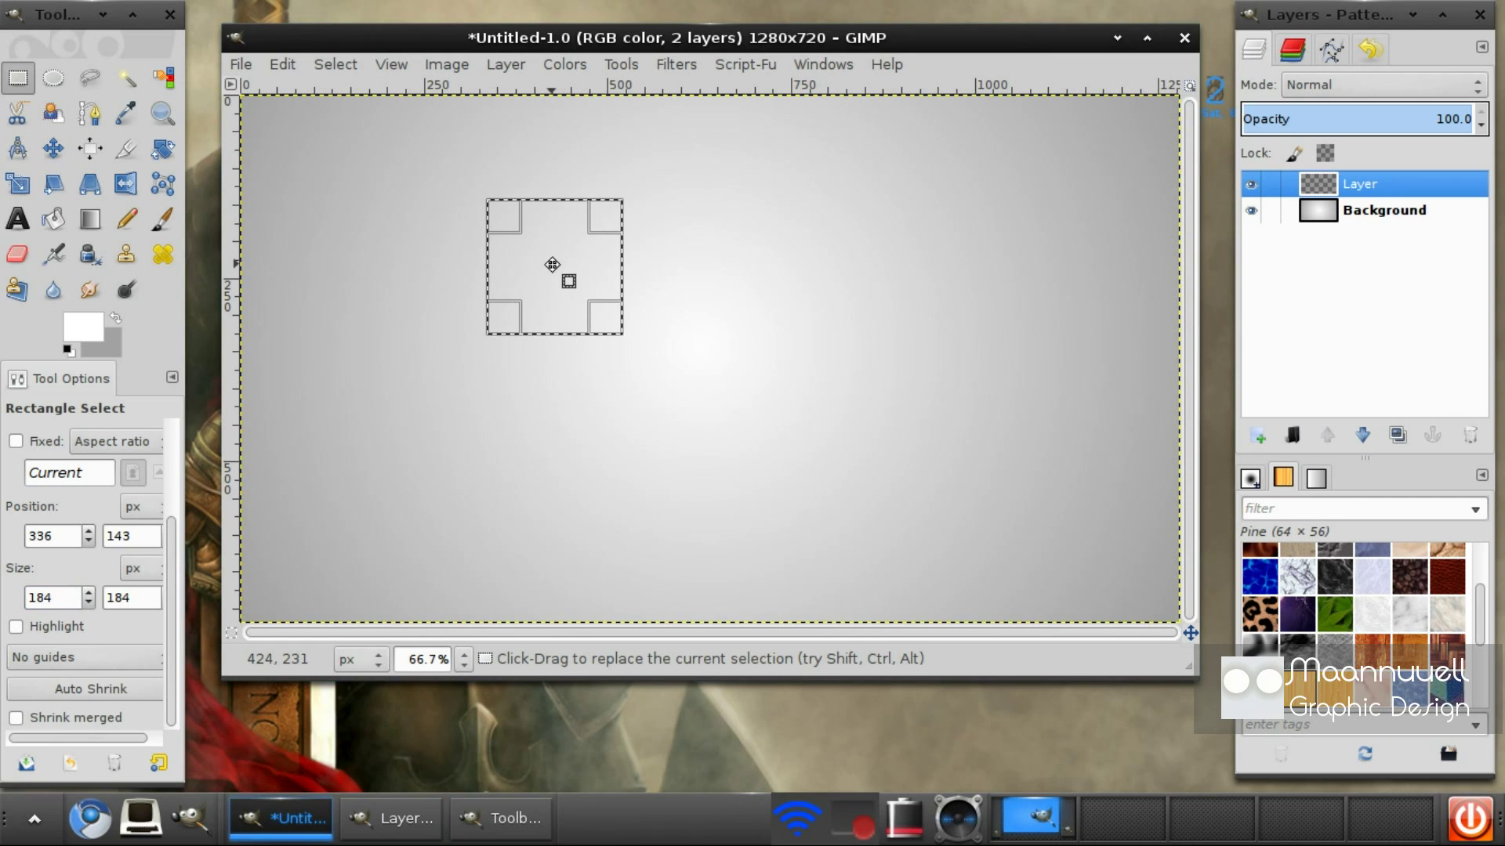
pyautogui.moveTo(558, 270); pyautogui.dragTo(611, 264)
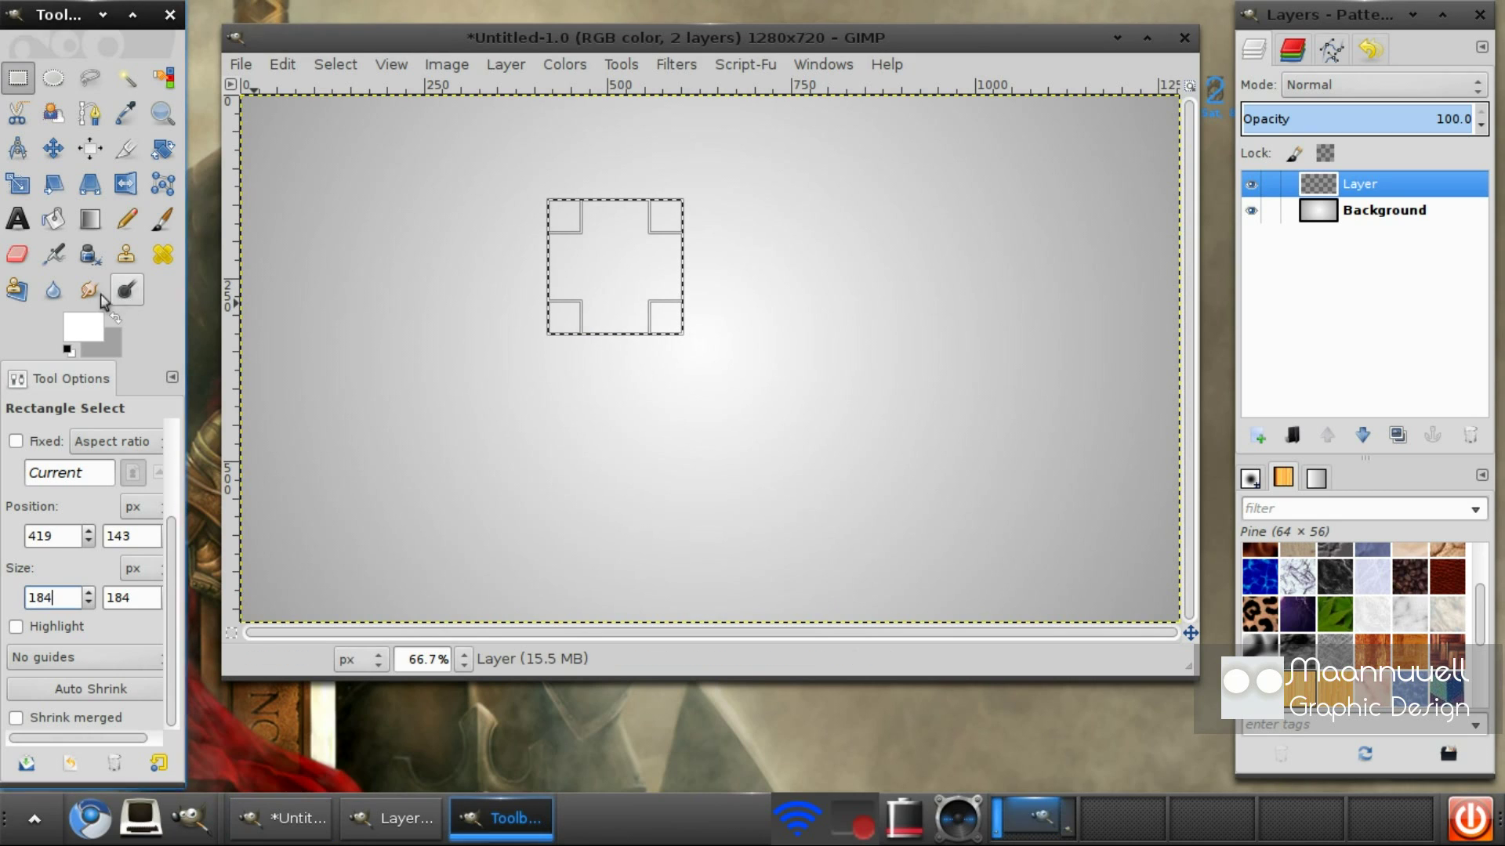
# Bucket-fill the square selection with orange f35025
pyautogui.click(63, 226)
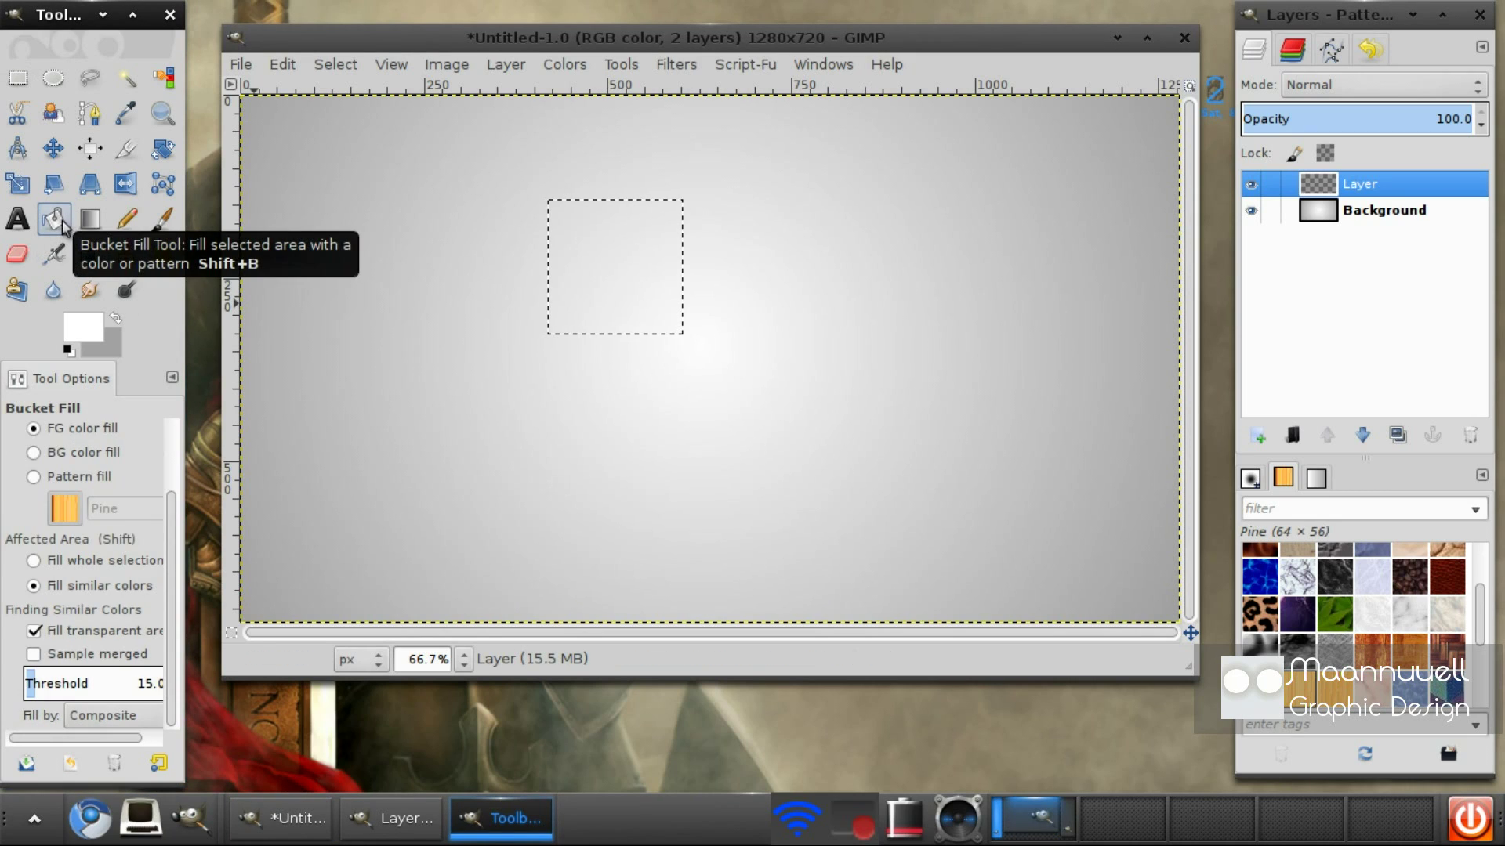
pyautogui.click(97, 323)
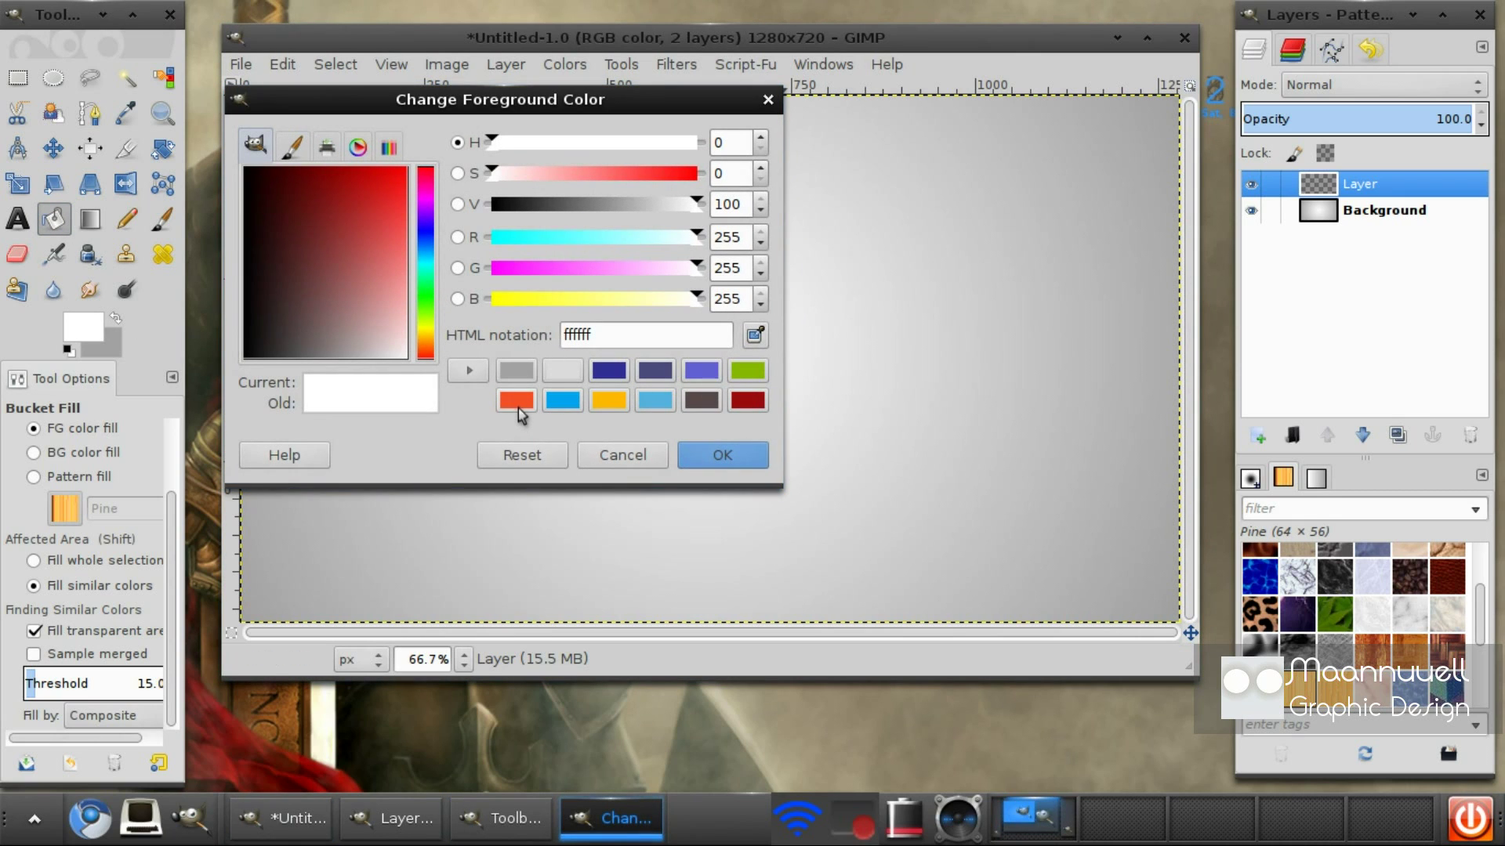
pyautogui.click(516, 401)
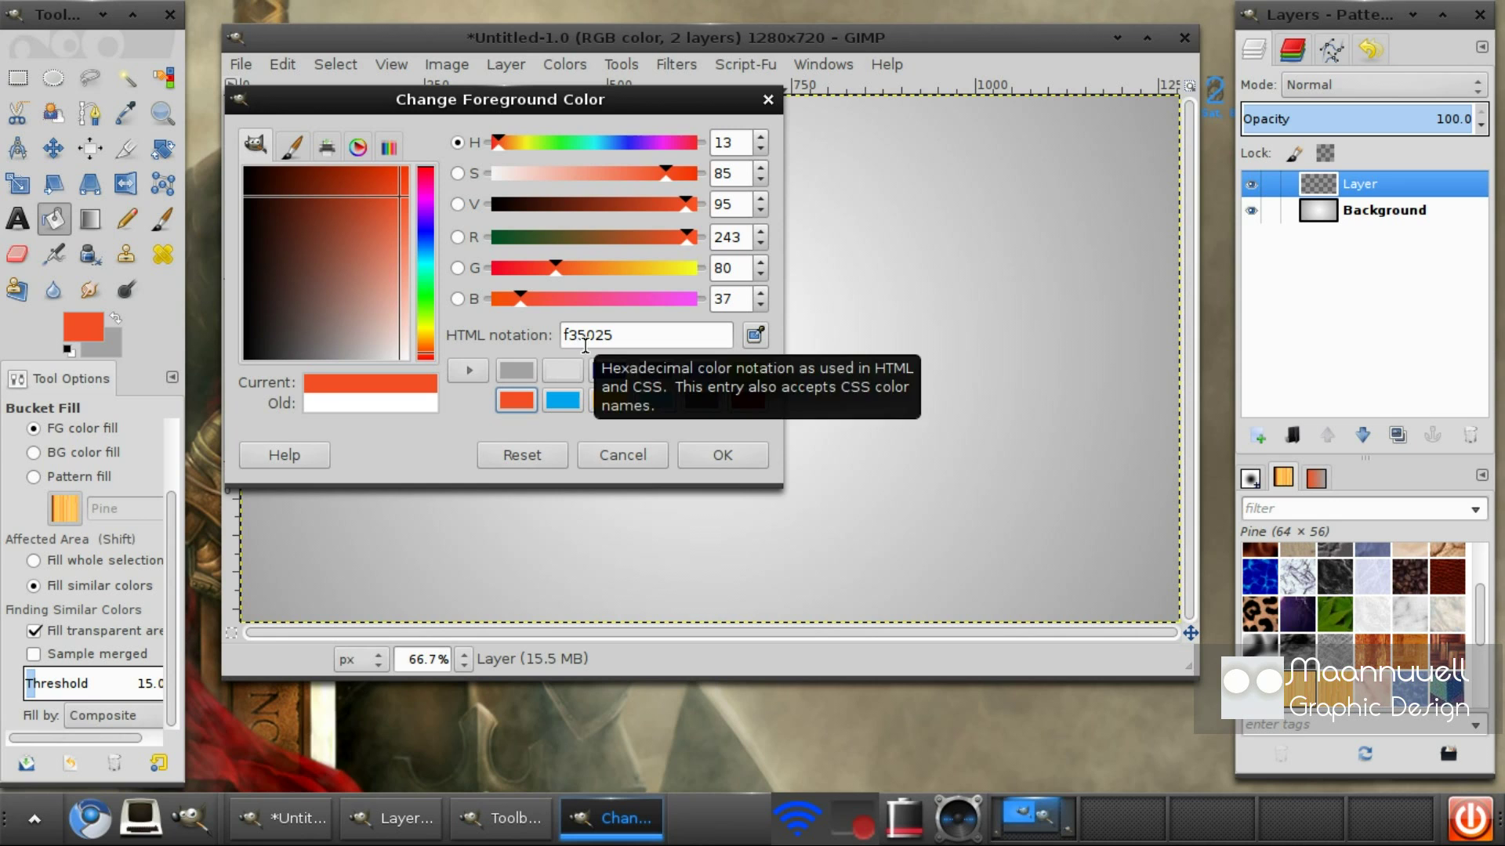
pyautogui.click(719, 451)
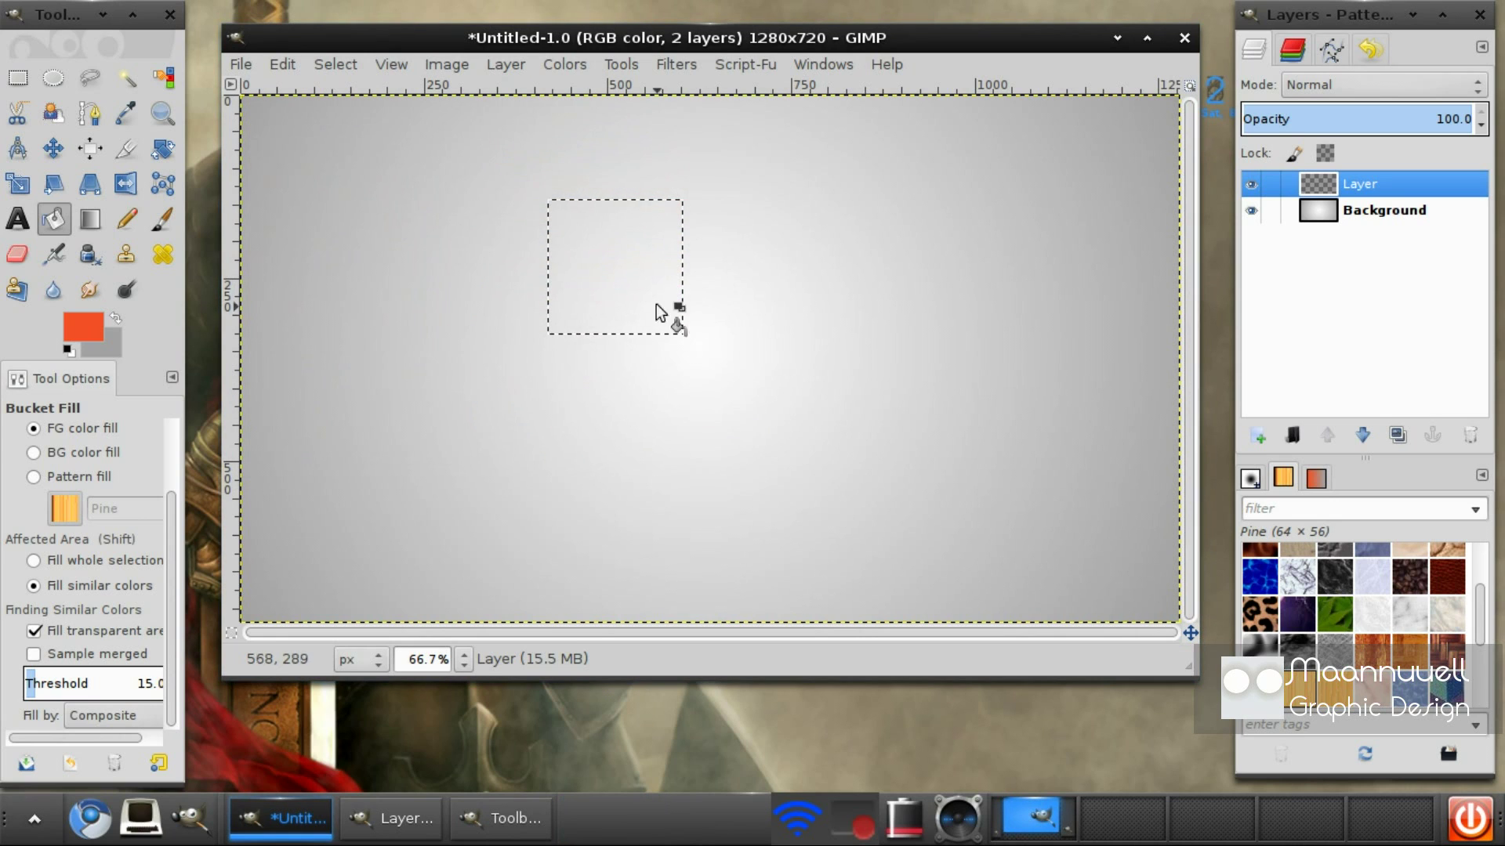
pyautogui.click(639, 281)
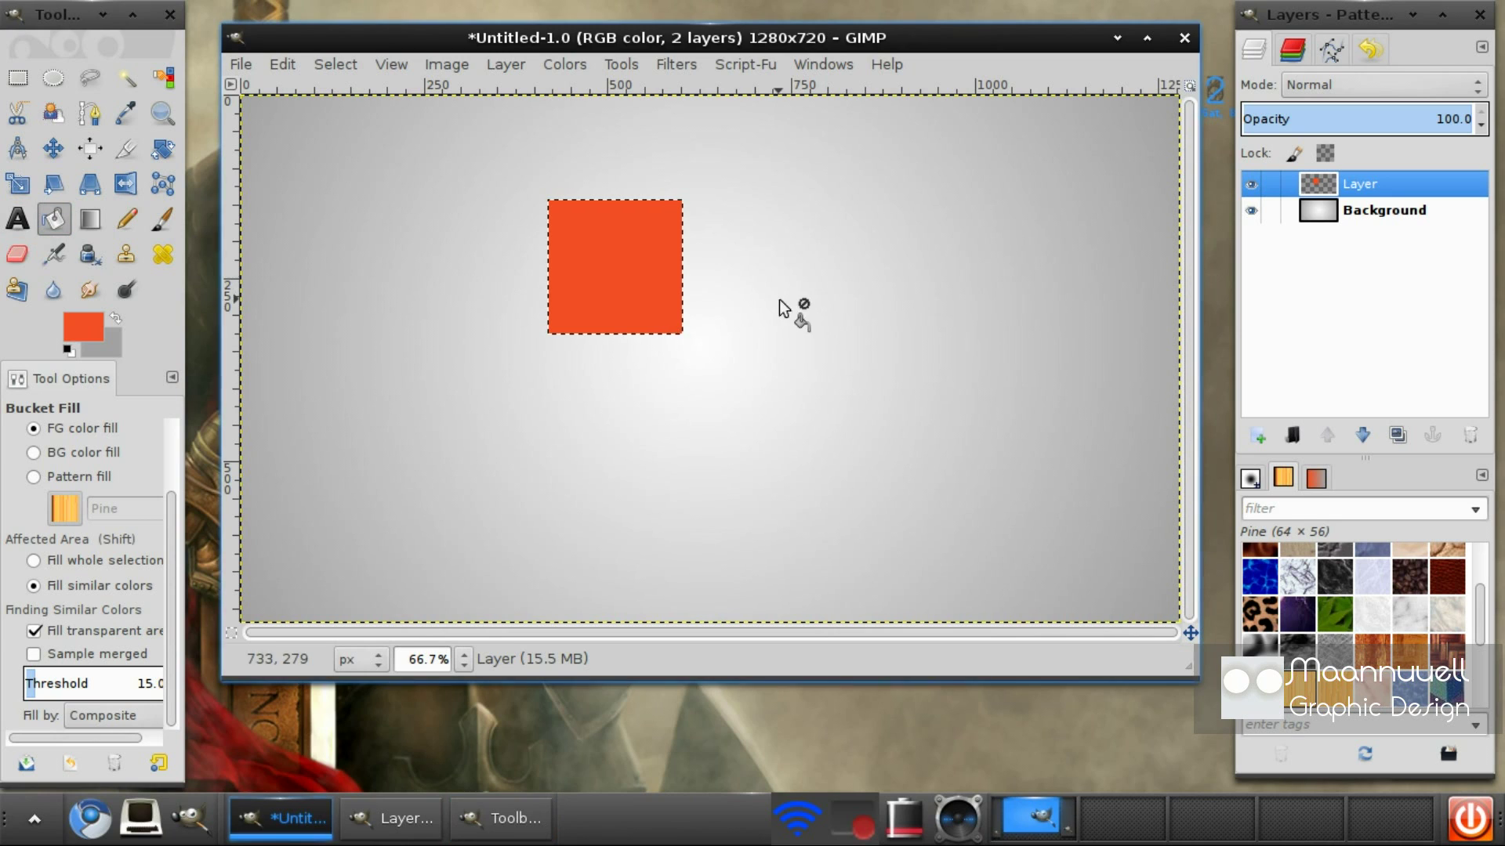
pyautogui.click(335, 65)
# Deselect, duplicate the orange layer and move Layer copy's square to the right
pyautogui.click(510, 111)
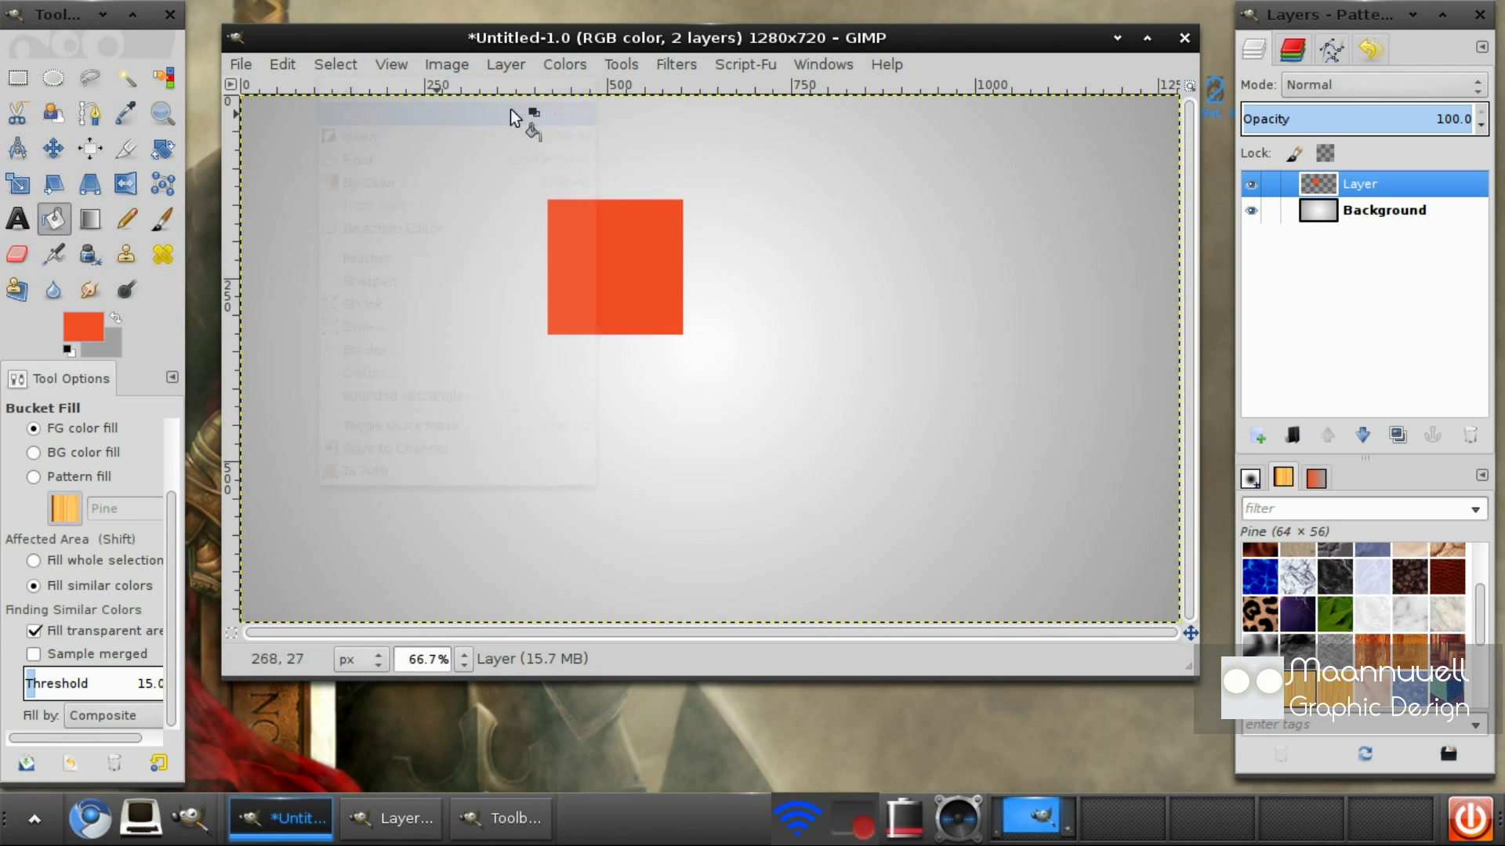
pyautogui.click(1392, 437)
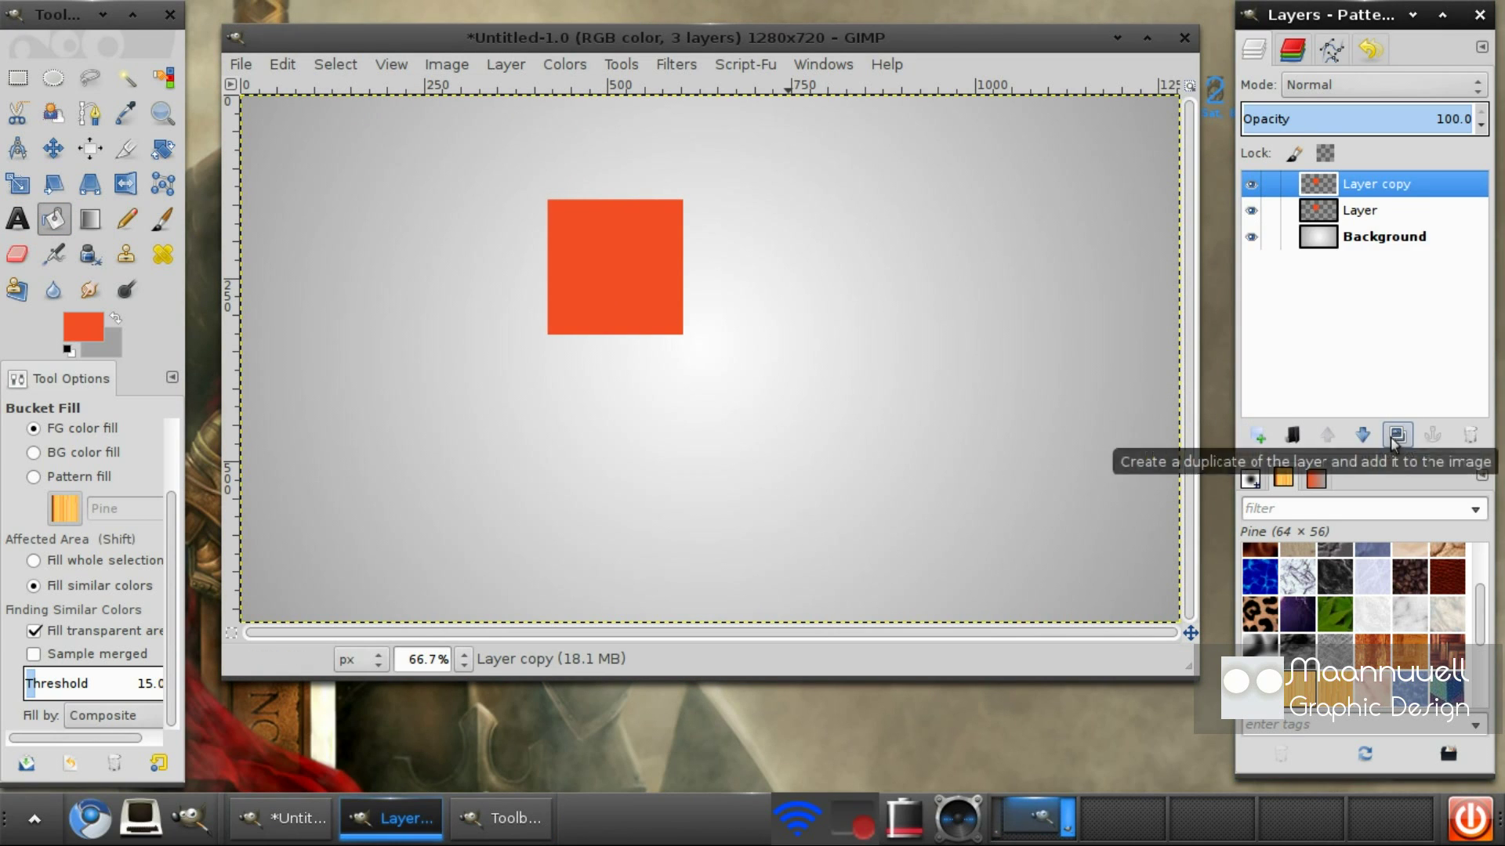
pyautogui.rightClick(1348, 192)
pyautogui.click(1218, 742)
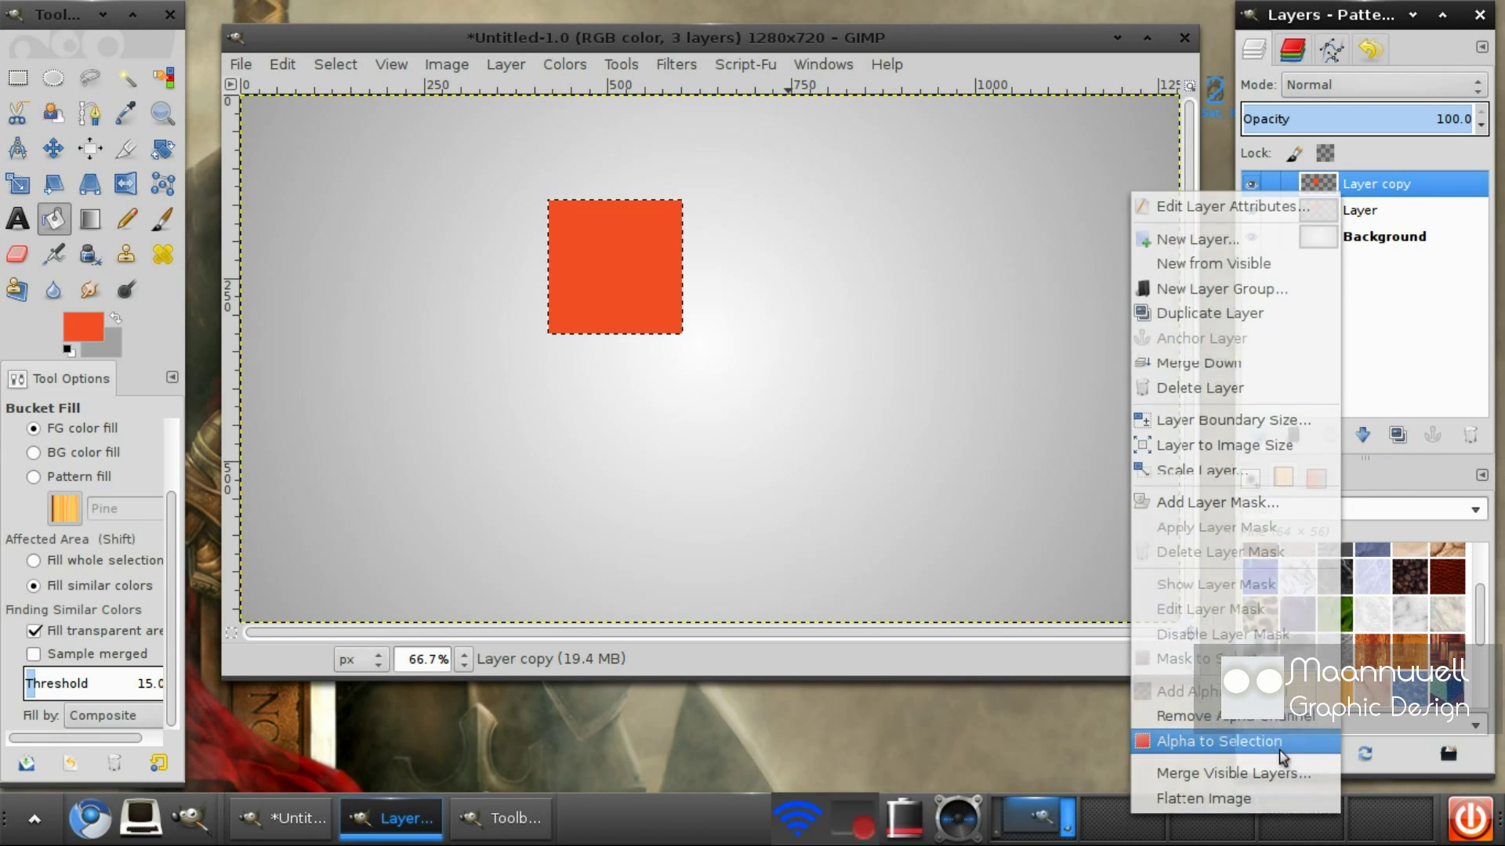
pyautogui.click(54, 148)
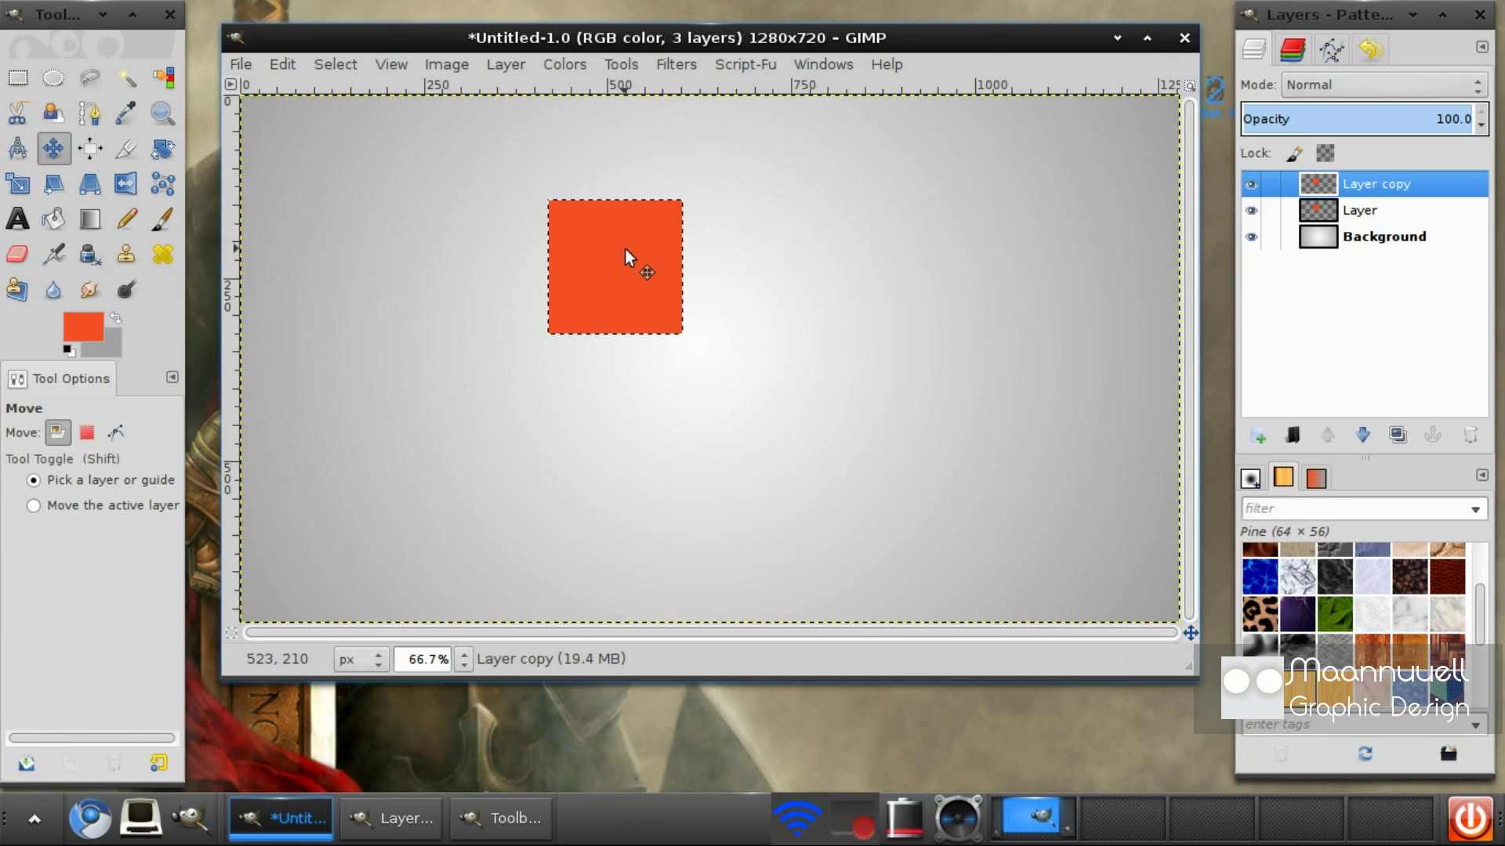
pyautogui.moveTo(656, 247); pyautogui.dragTo(797, 247)
# Deselect, then load Layer copy's square as the selection with Alpha to Selection
pyautogui.click(335, 64)
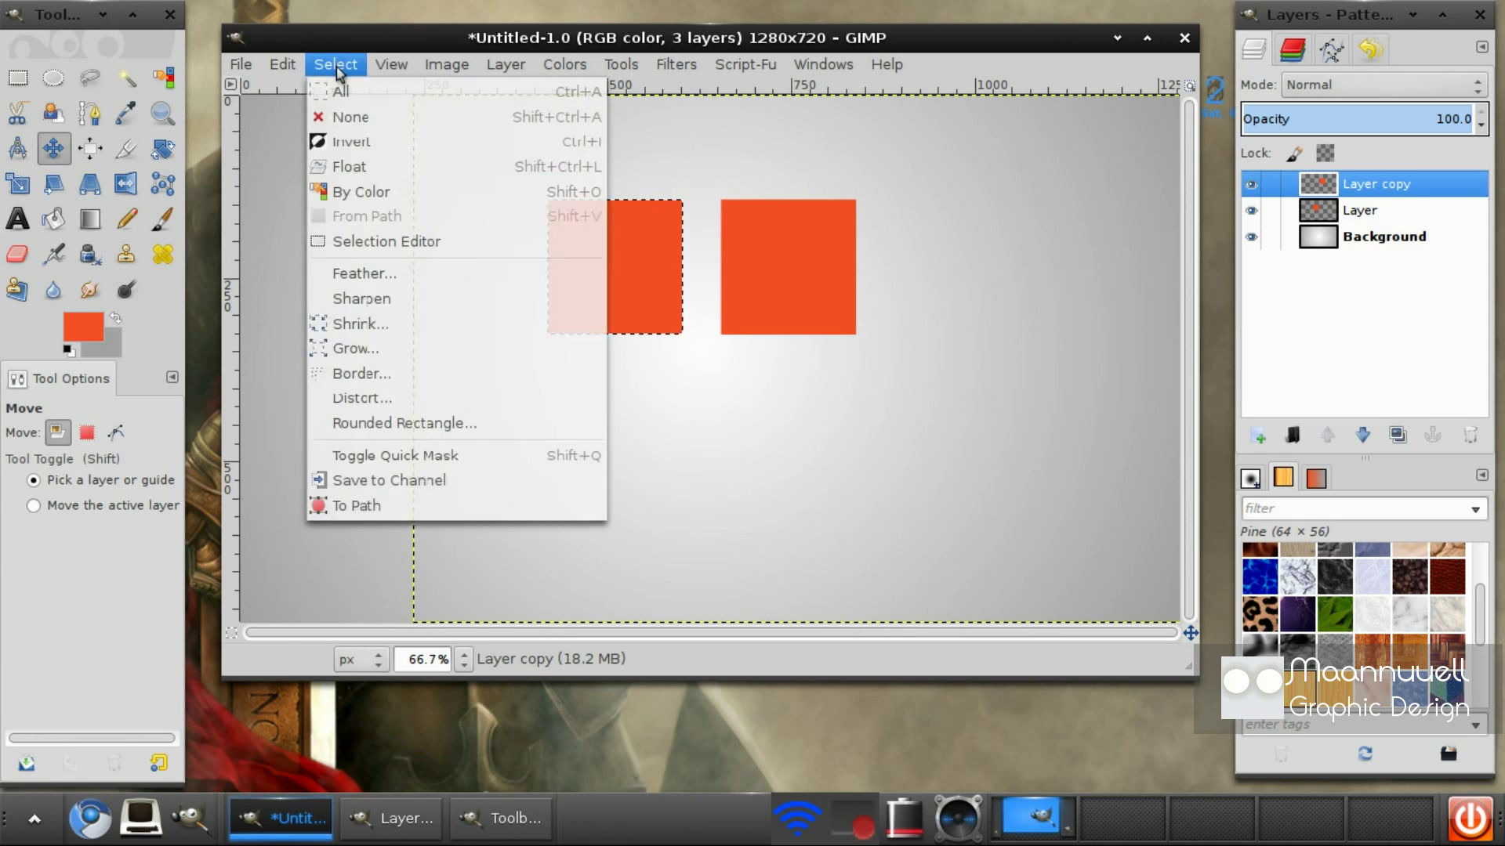
pyautogui.click(345, 114)
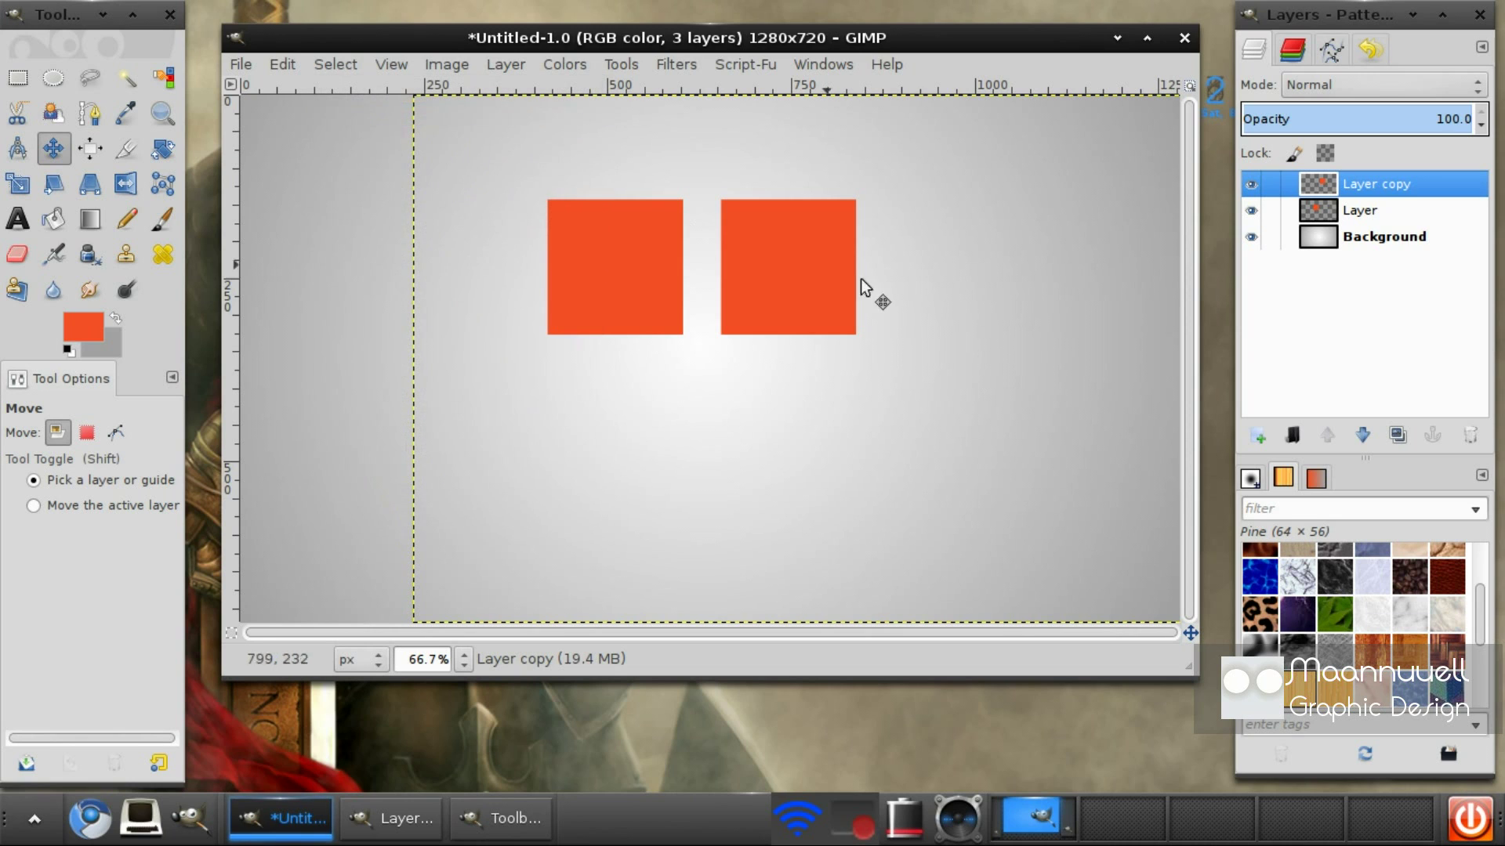
pyautogui.rightClick(1373, 184)
pyautogui.click(1243, 737)
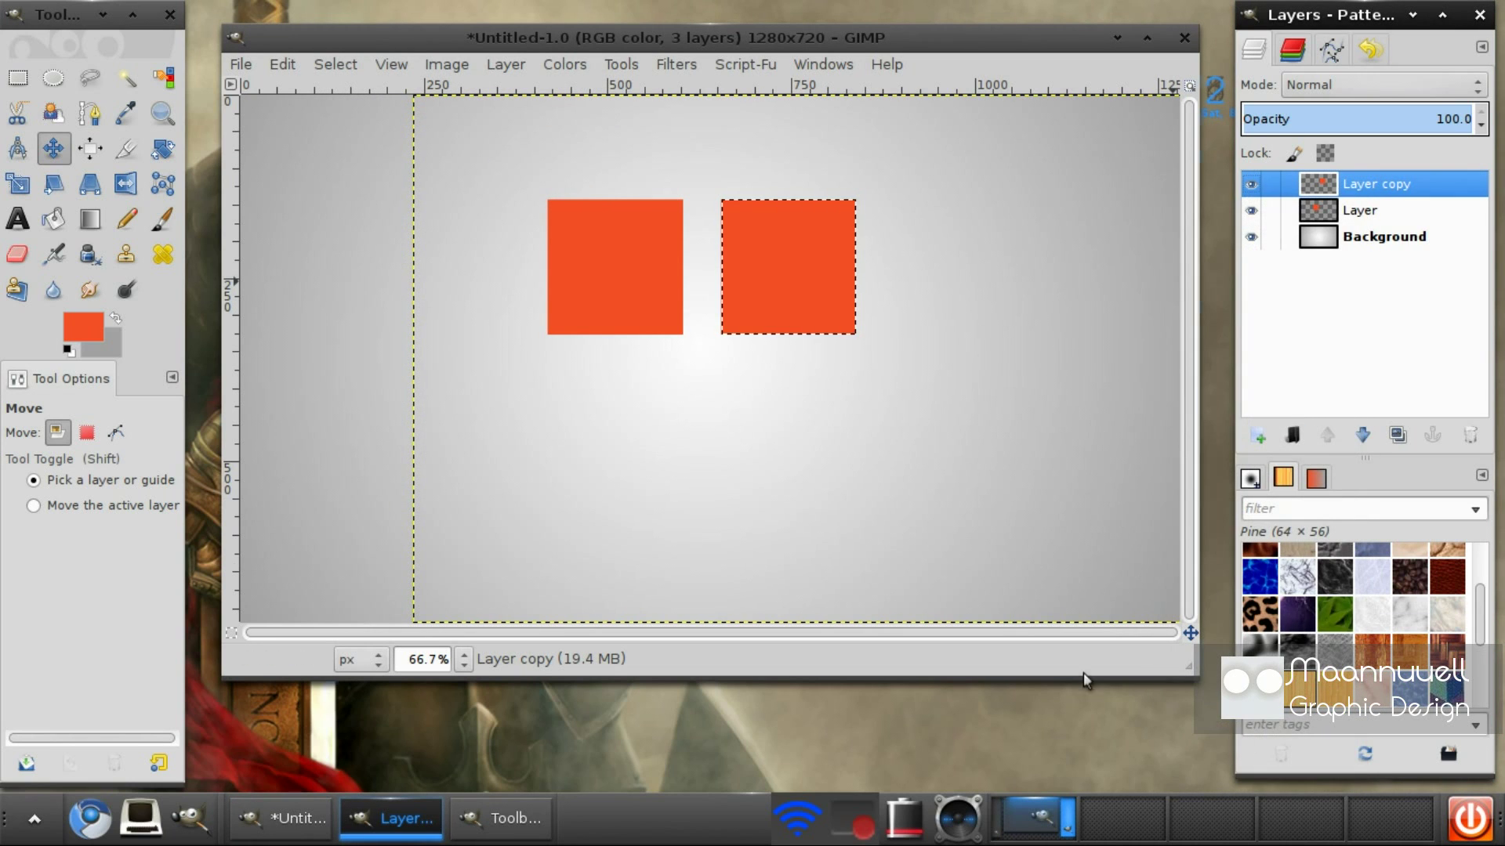
# Bucket-fill the selected right square with green 85b801
pyautogui.click(57, 220)
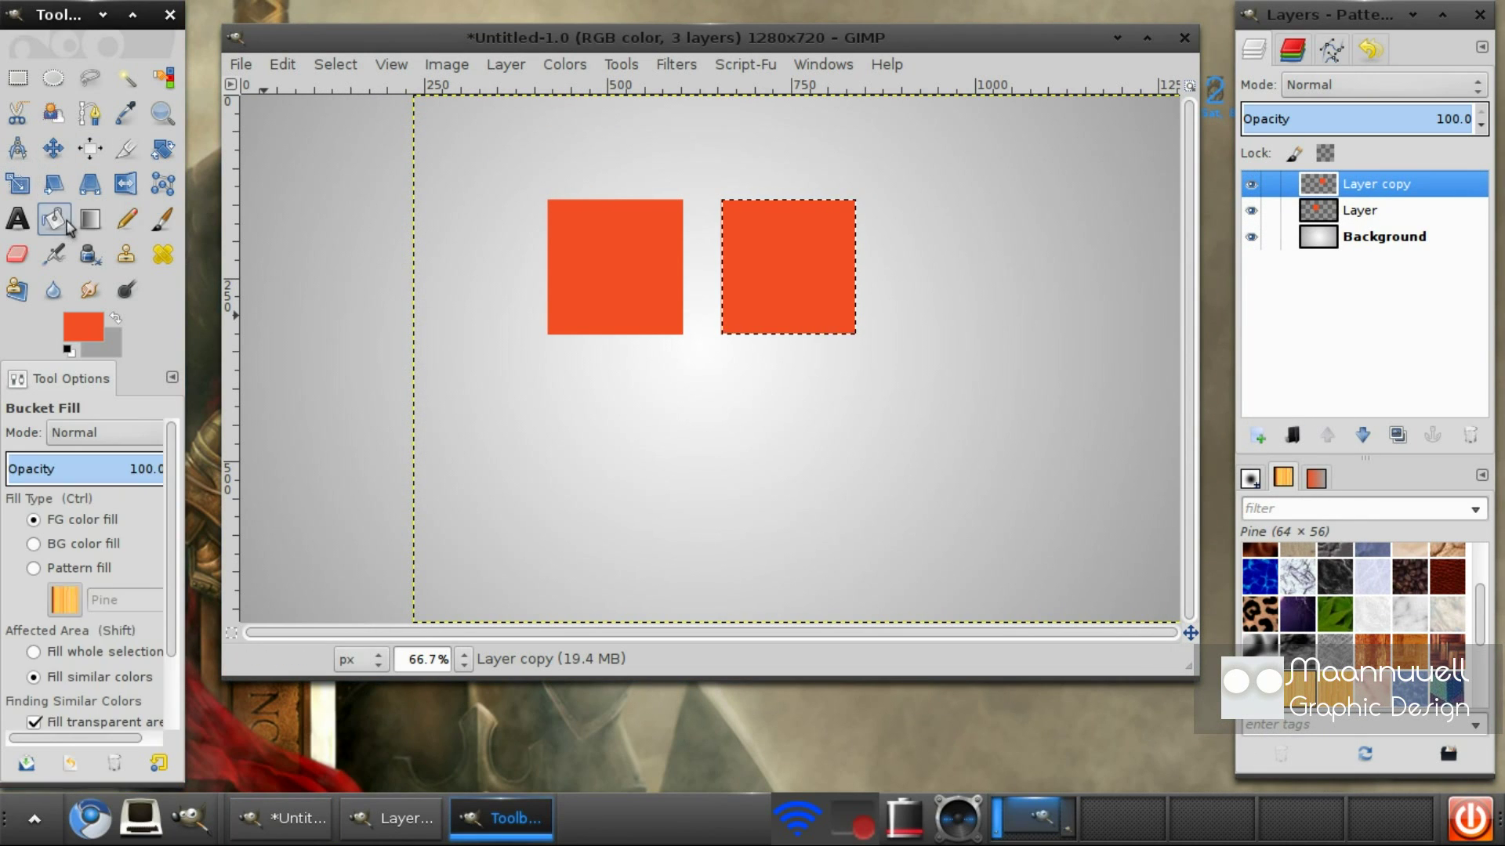
pyautogui.click(77, 343)
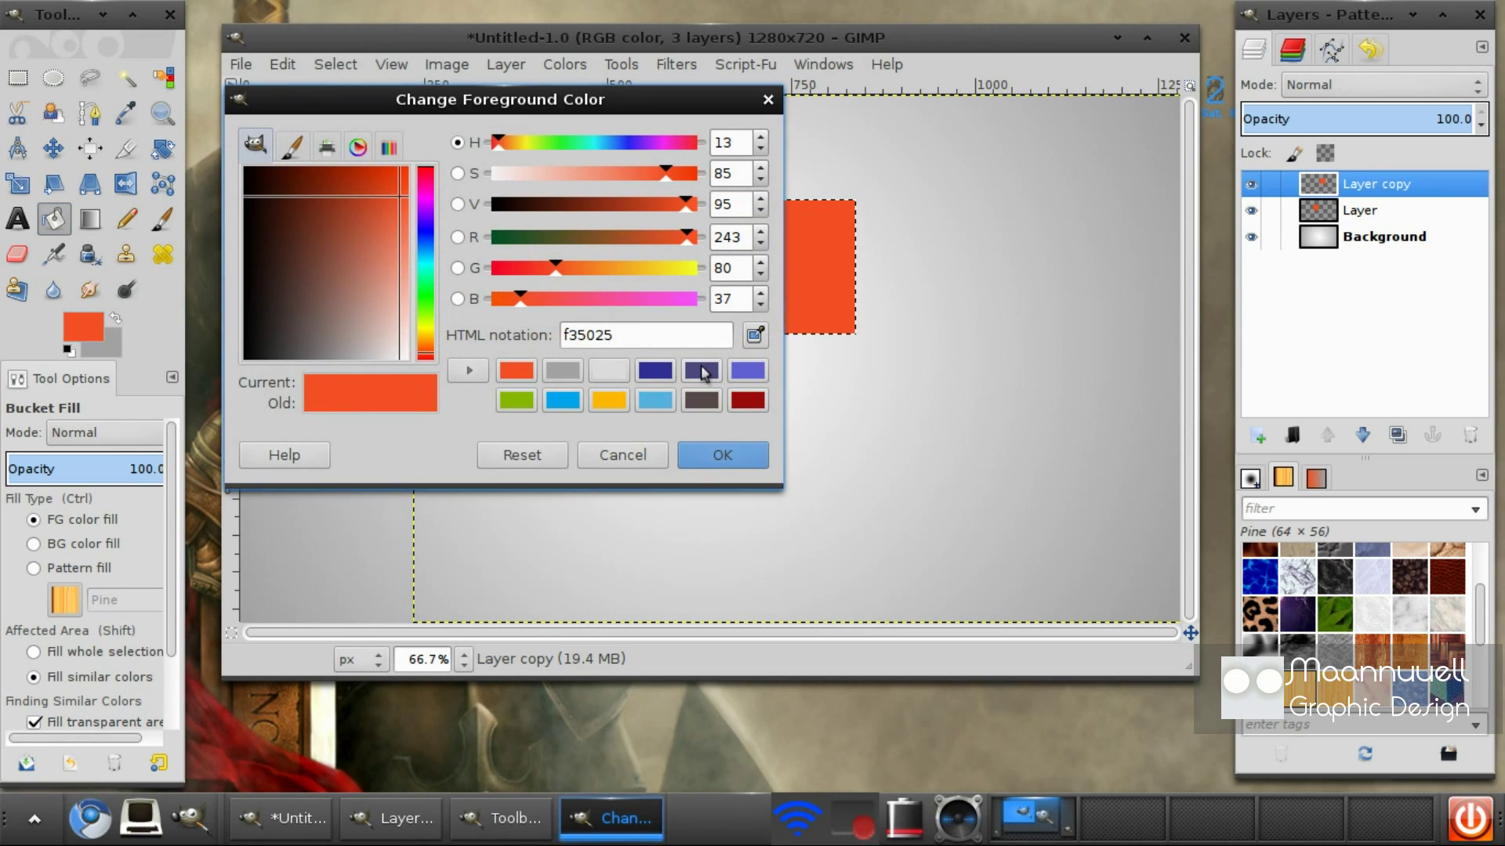
pyautogui.click(523, 401)
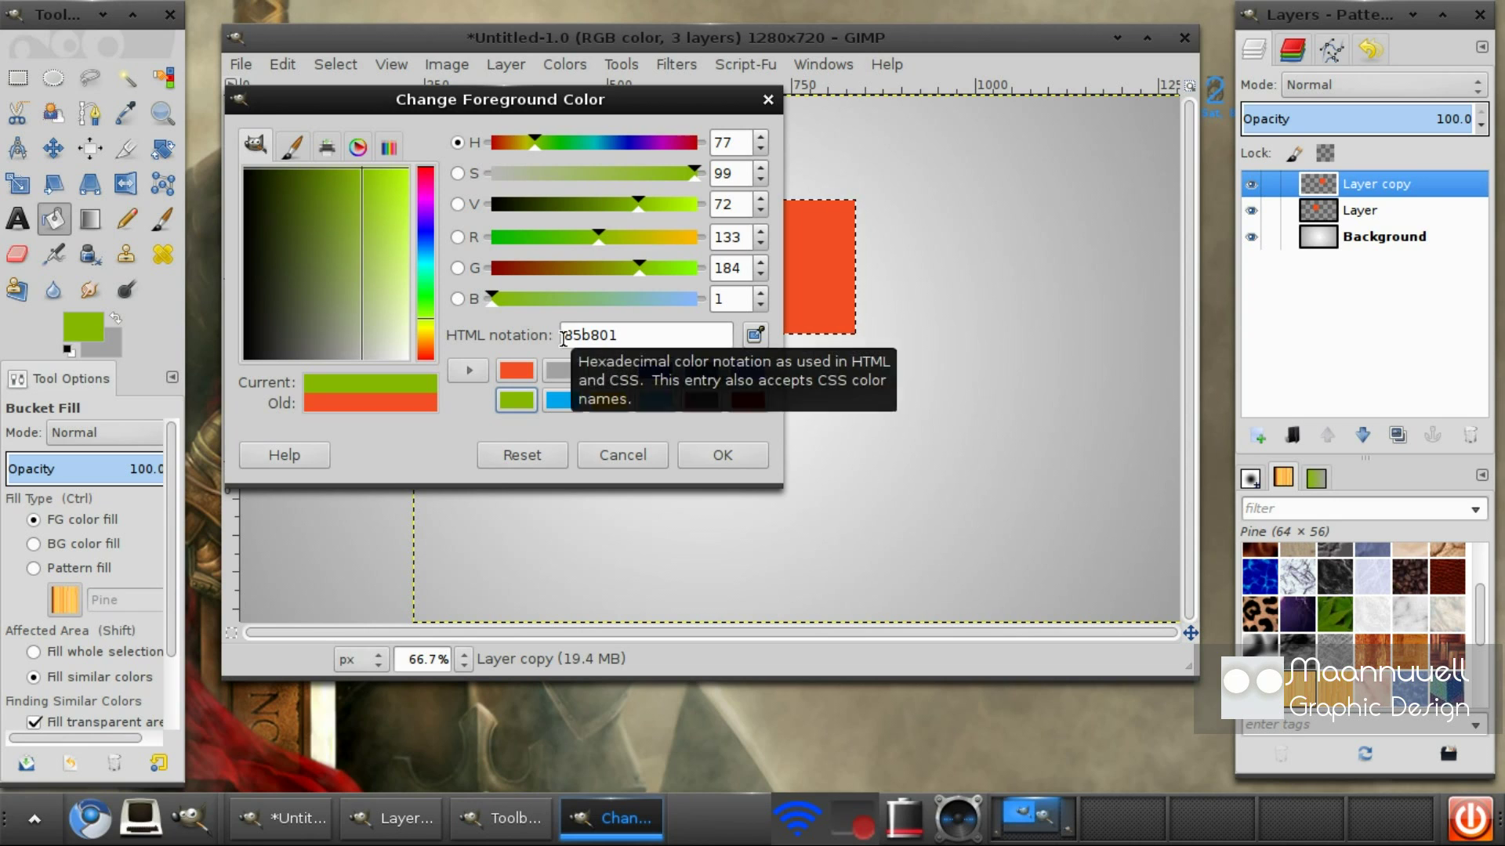
pyautogui.click(735, 458)
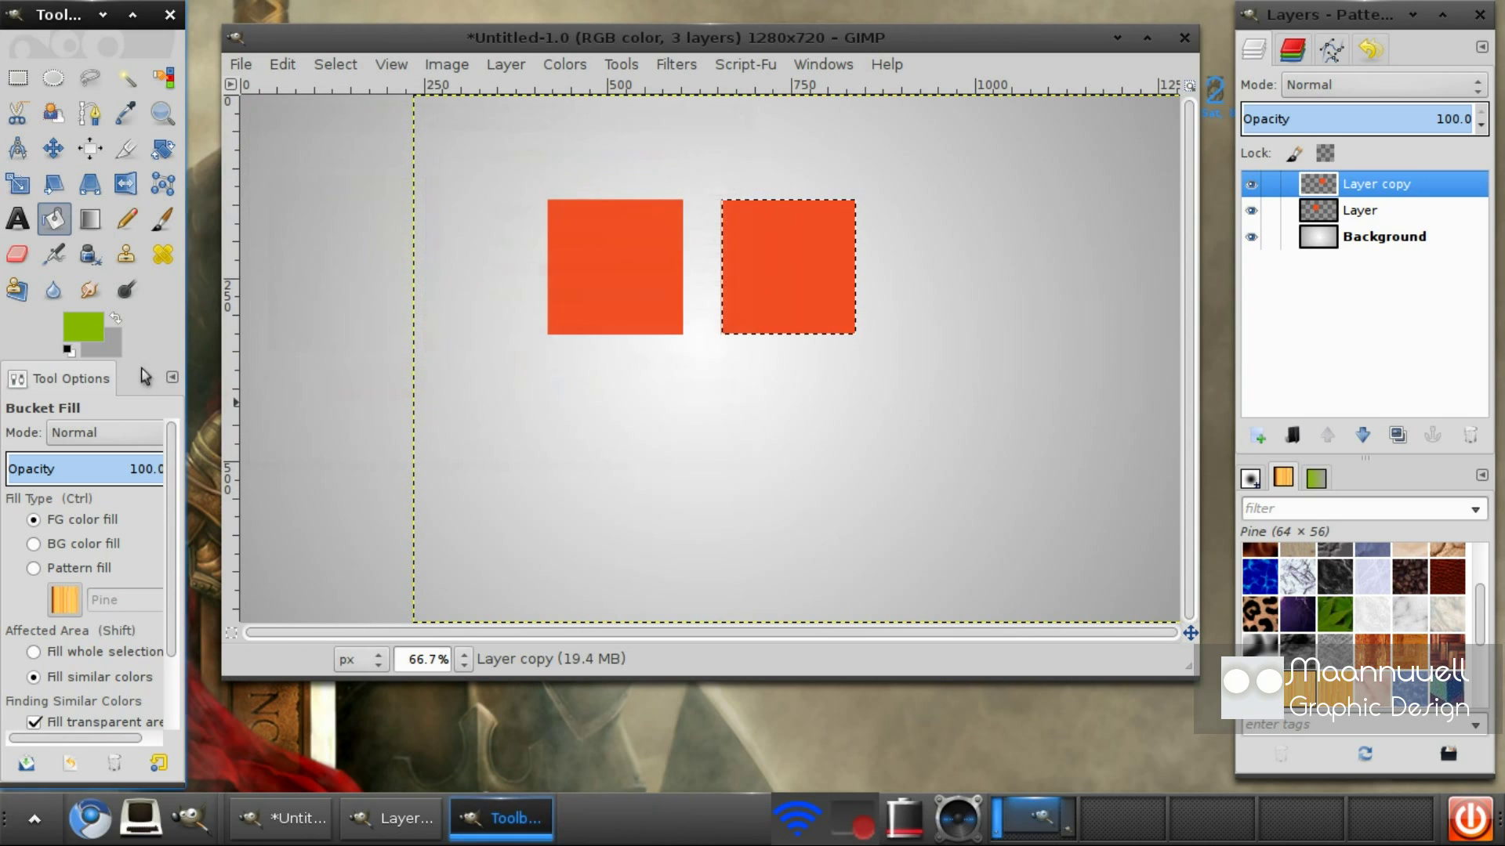
pyautogui.click(779, 286)
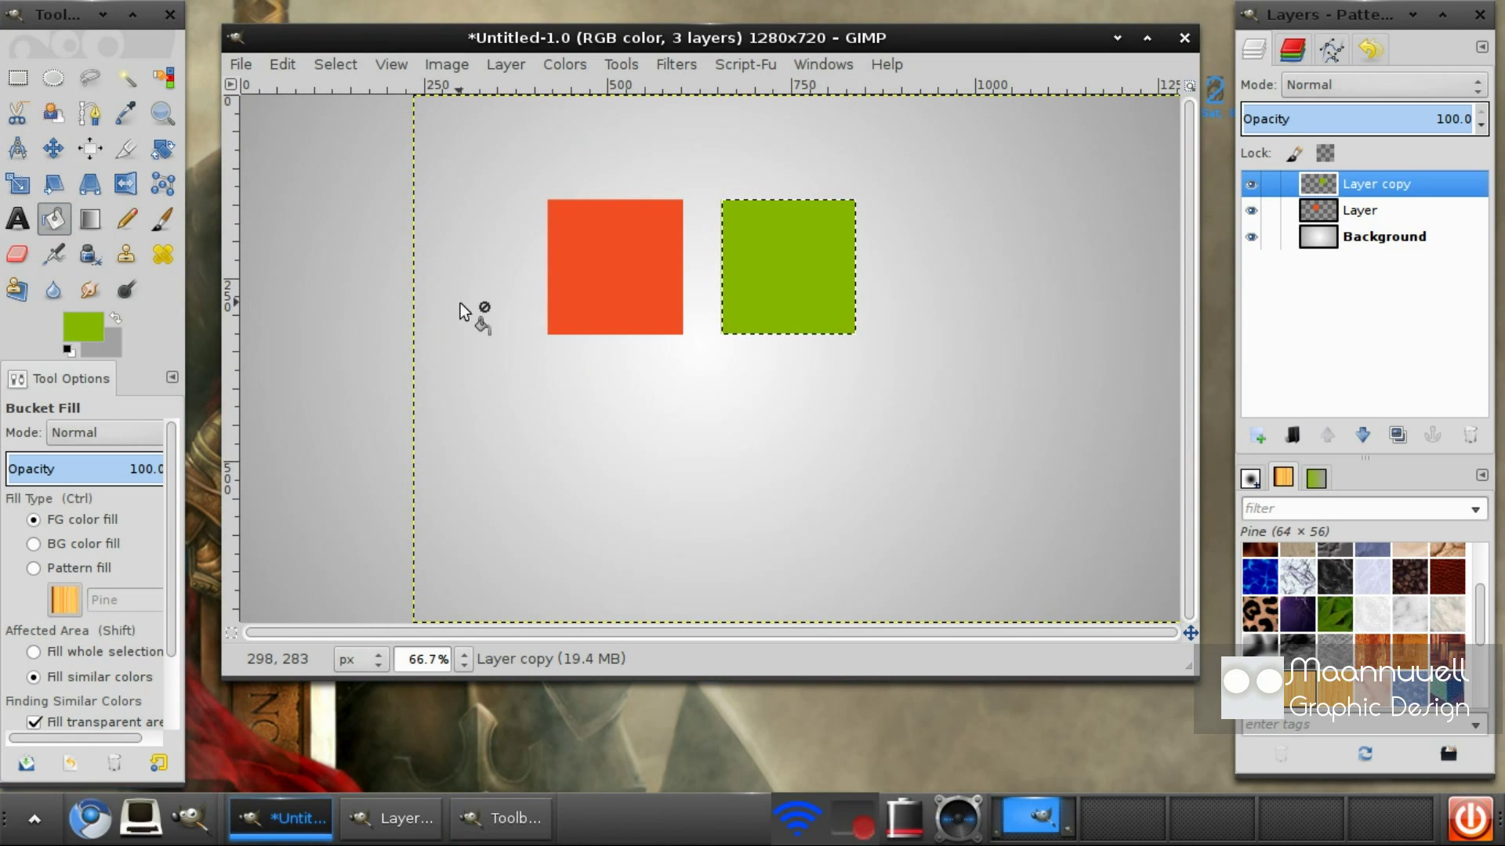
pyautogui.click(335, 65)
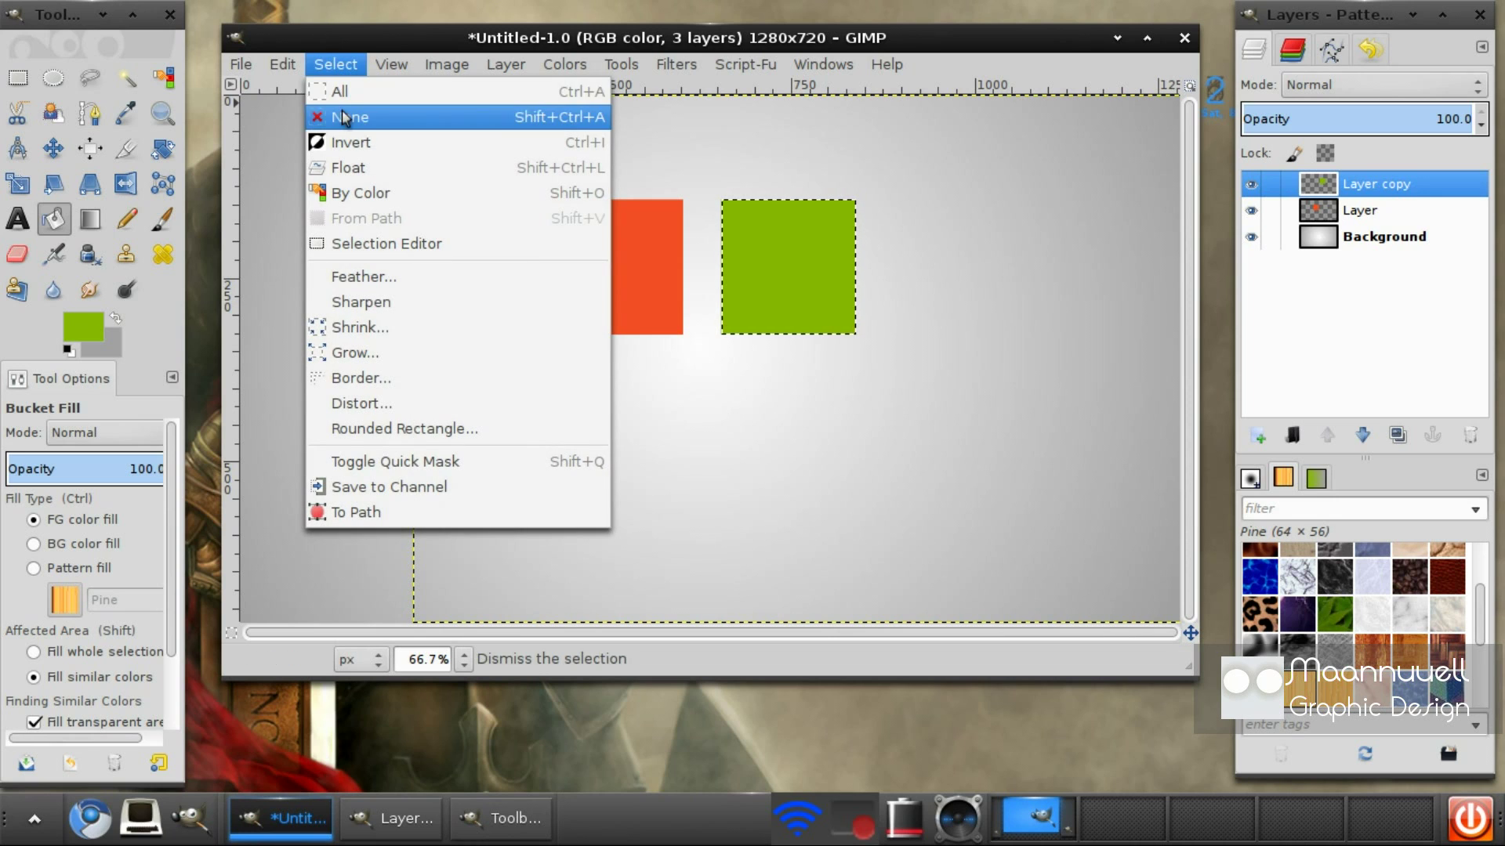
pyautogui.click(135, 207)
# Nudge the green square 12 px left, then duplicate it and place the copy below the orange square
pyautogui.click(54, 149)
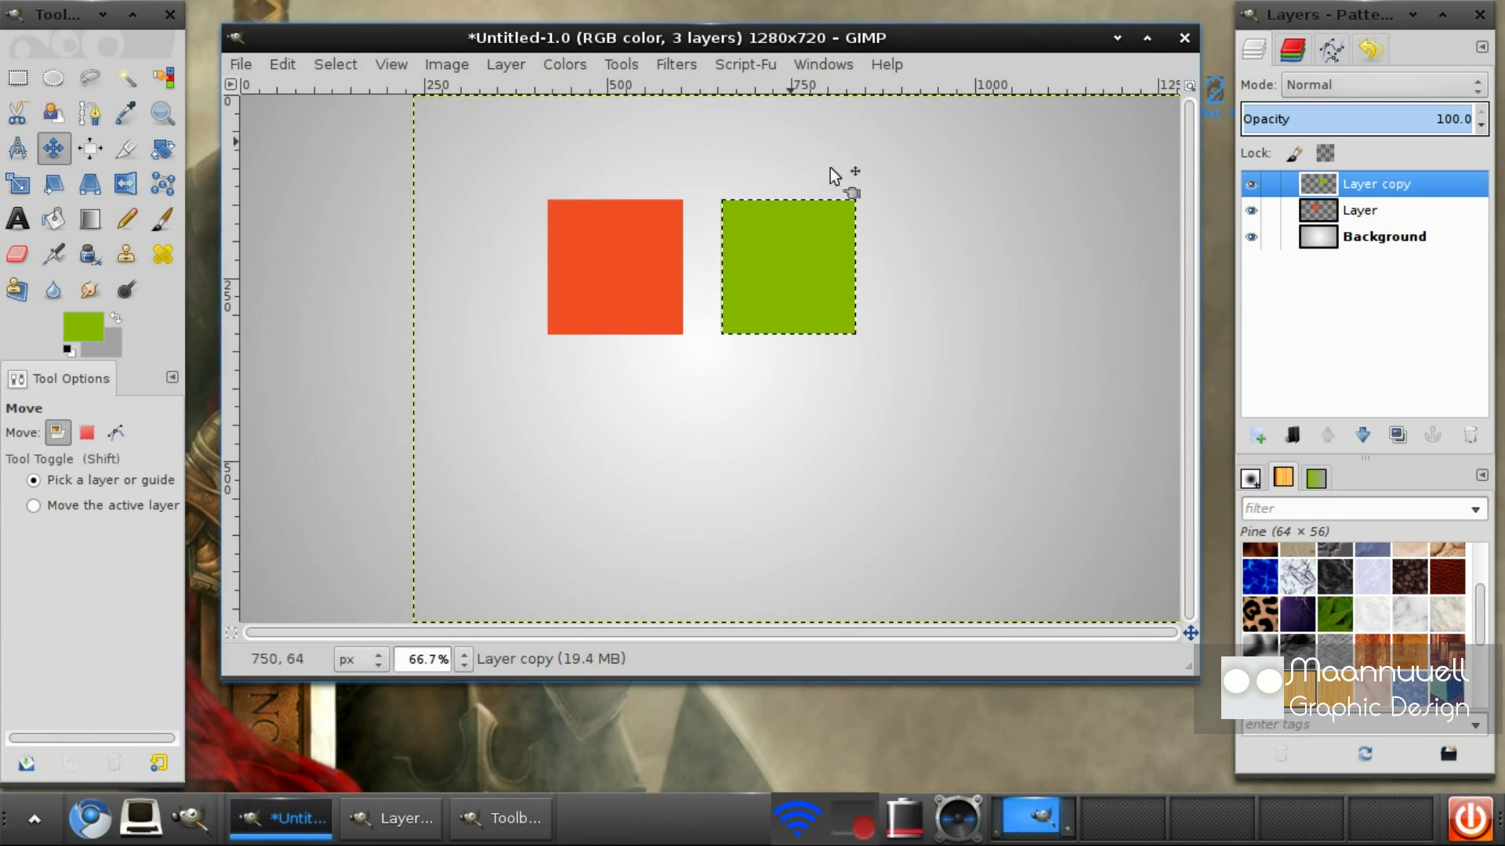
pyautogui.moveTo(811, 237); pyautogui.dragTo(799, 237)
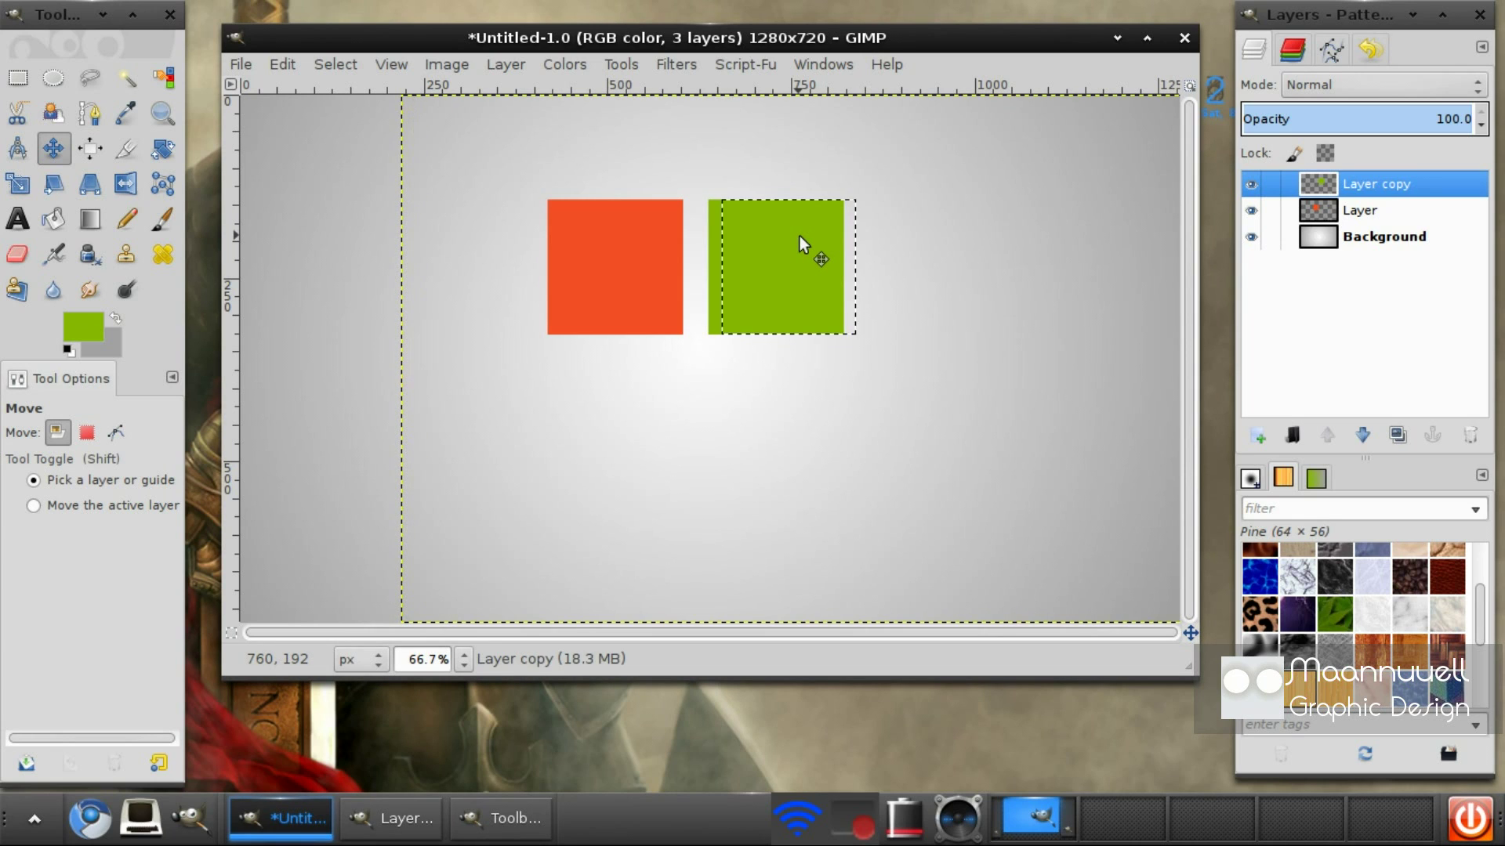
pyautogui.click(336, 65)
pyautogui.click(350, 114)
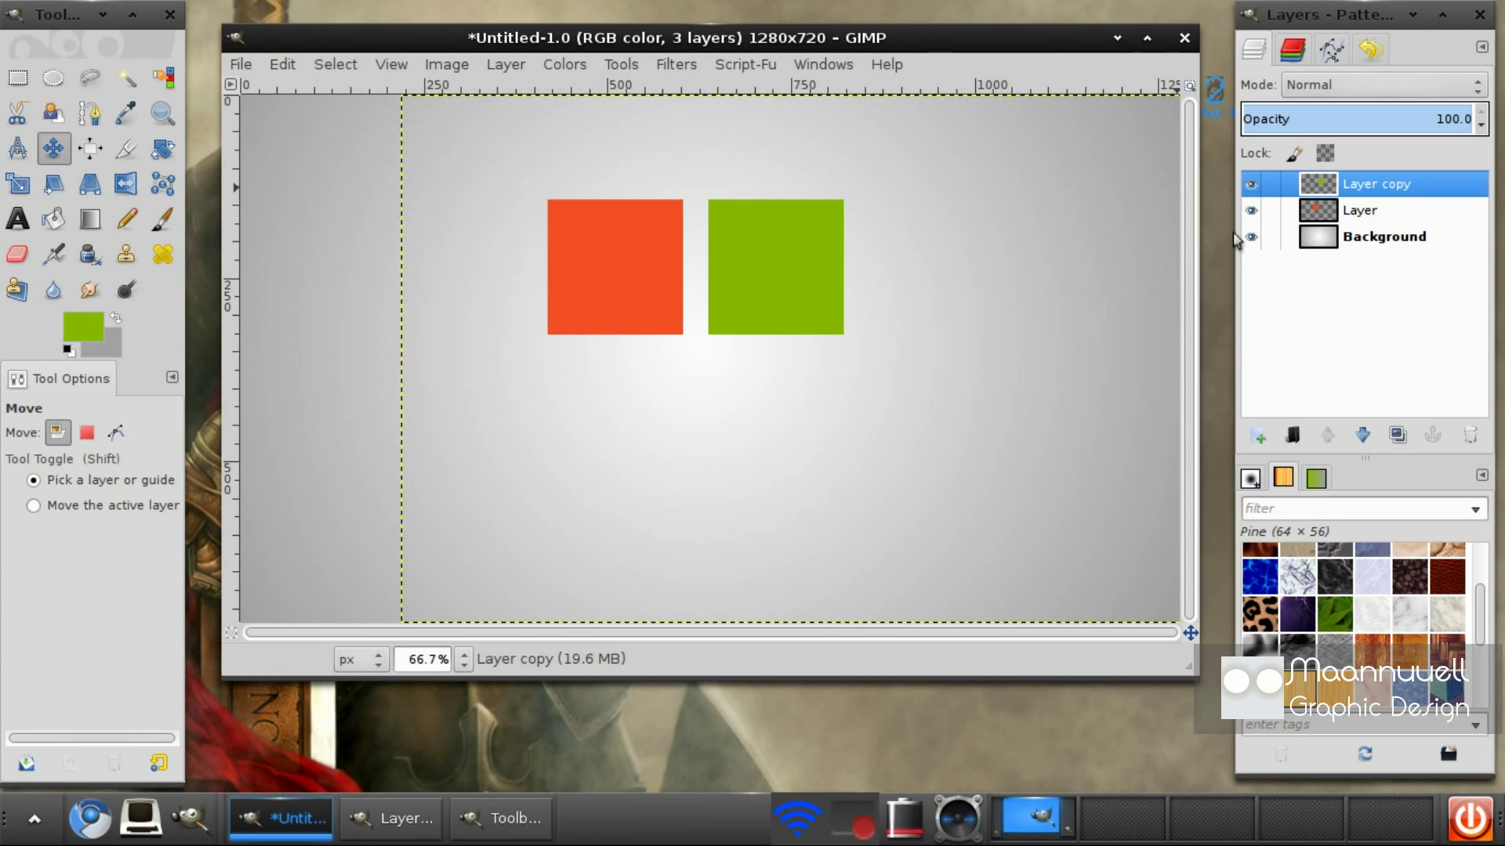
pyautogui.click(1398, 436)
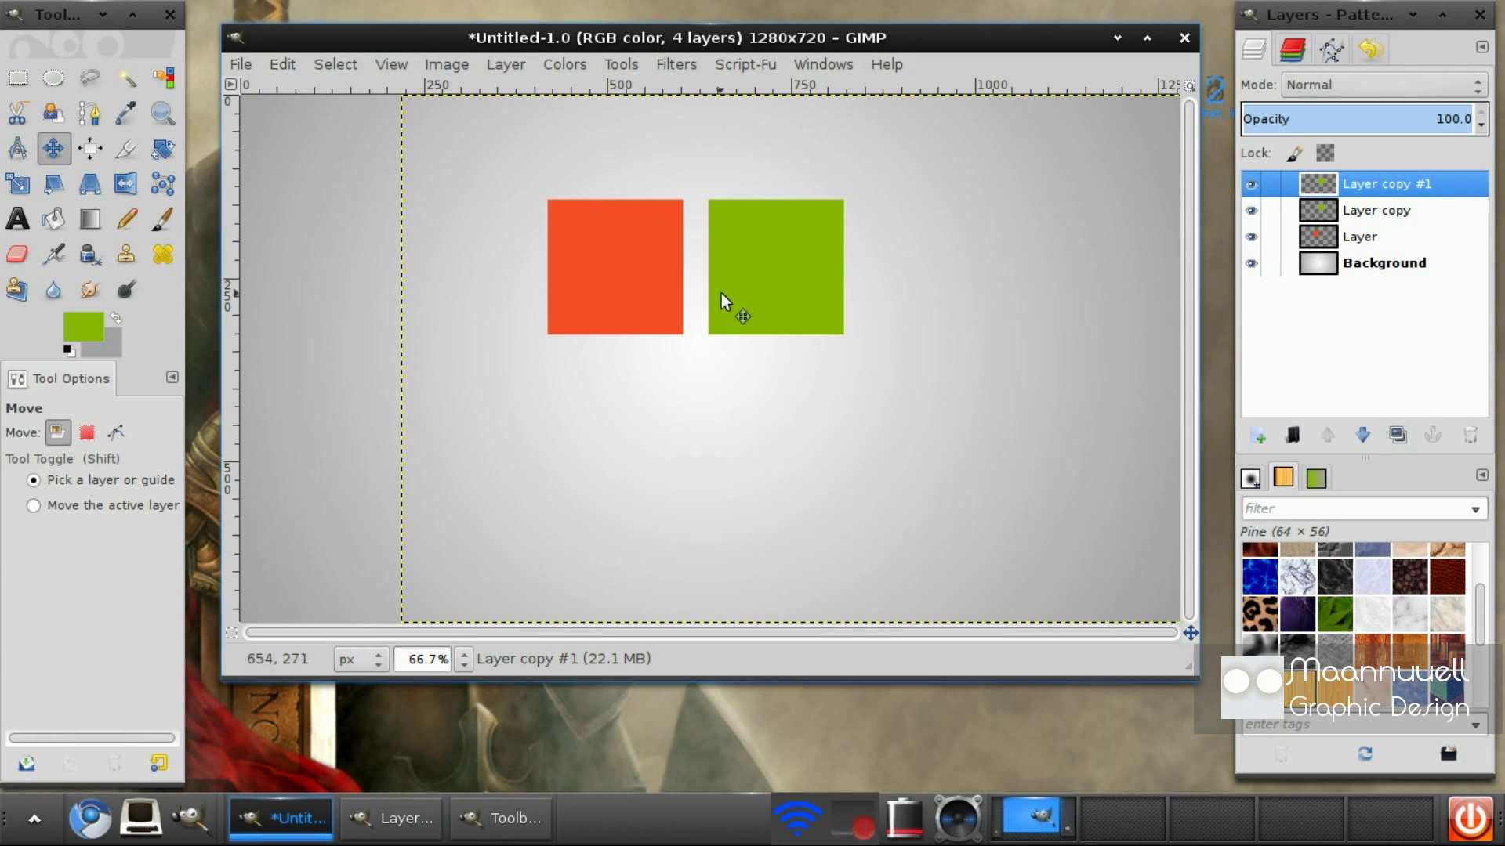
pyautogui.moveTo(729, 309); pyautogui.dragTo(580, 444)
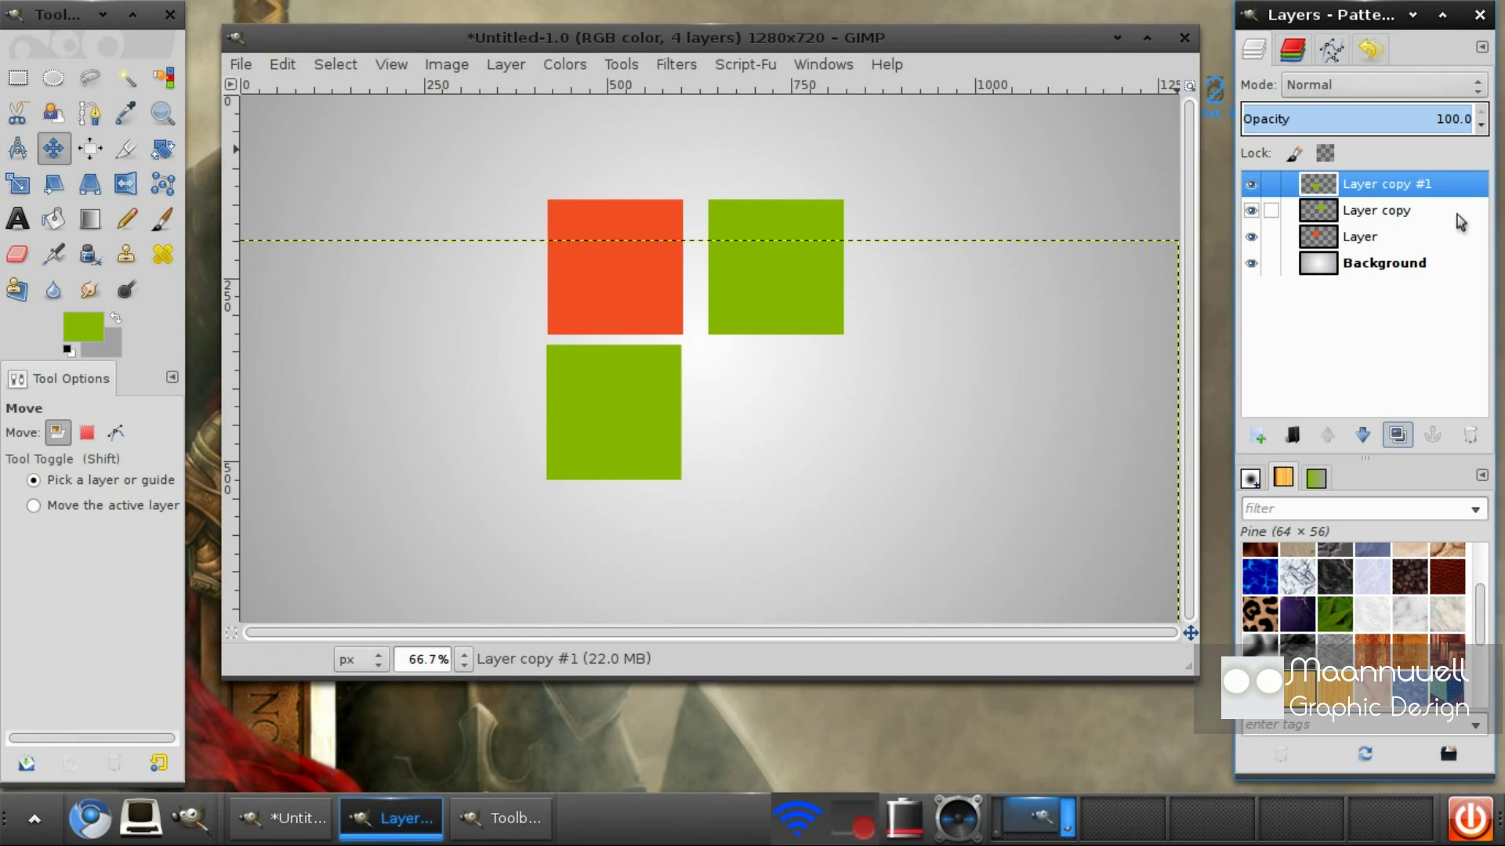
# Select Layer copy #1's square via Alpha to Selection, fill it blue, then deselect
pyautogui.rightClick(1423, 174)
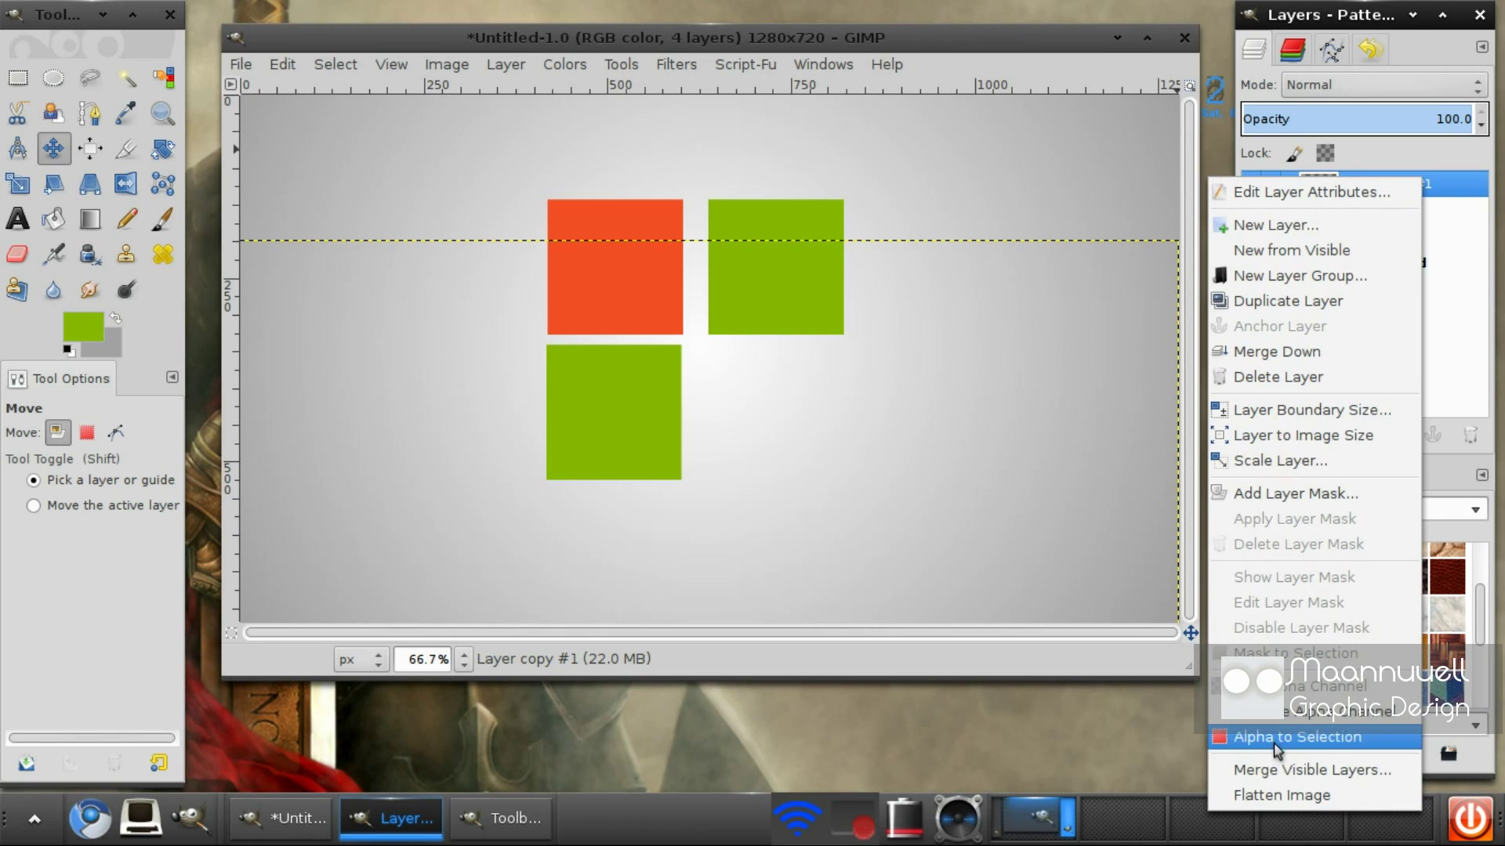
pyautogui.click(1297, 737)
pyautogui.click(83, 339)
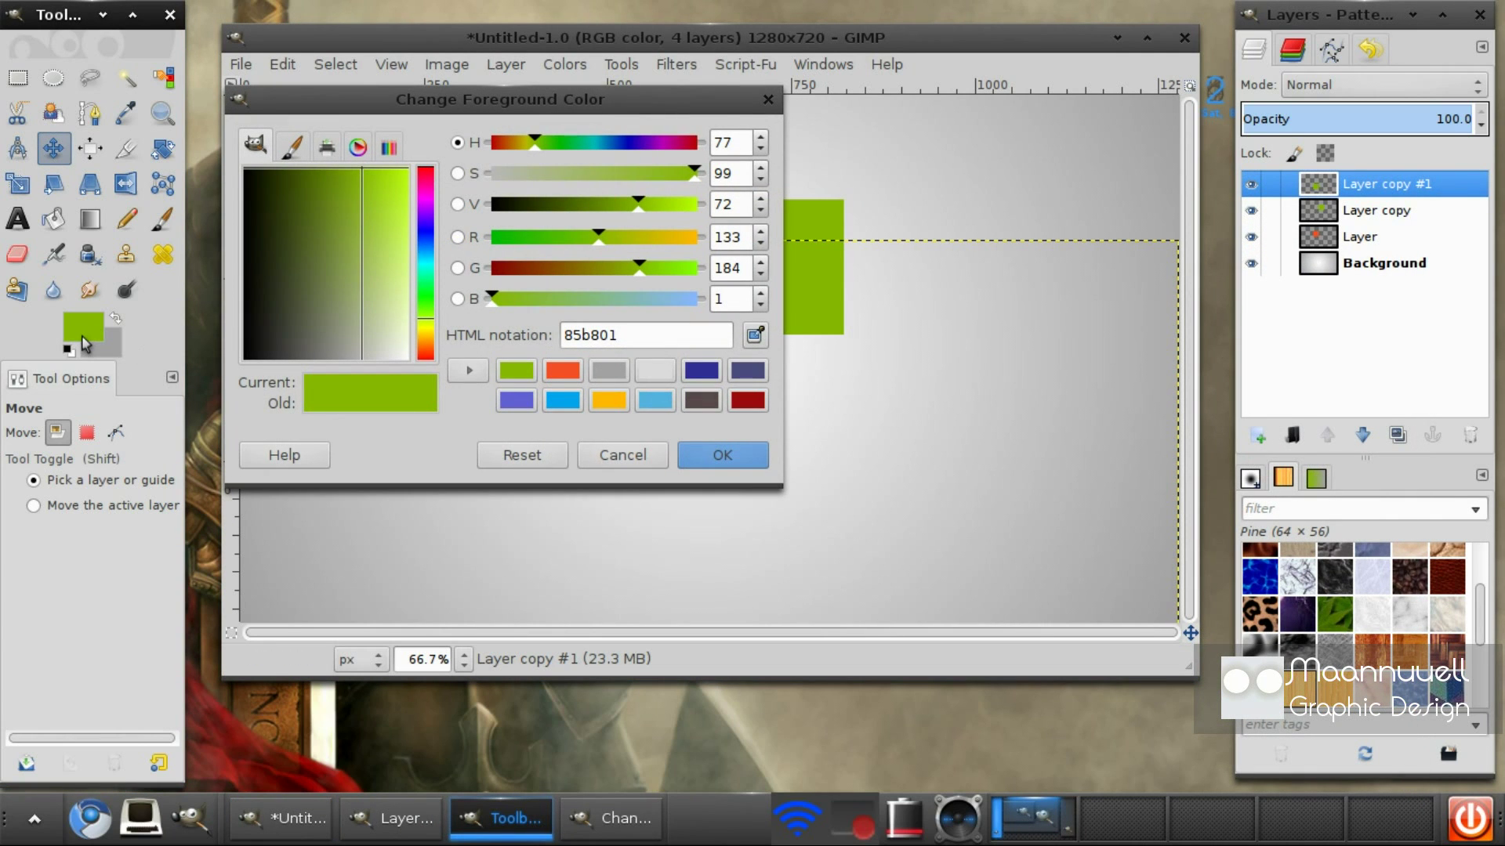
pyautogui.click(565, 401)
pyautogui.click(720, 456)
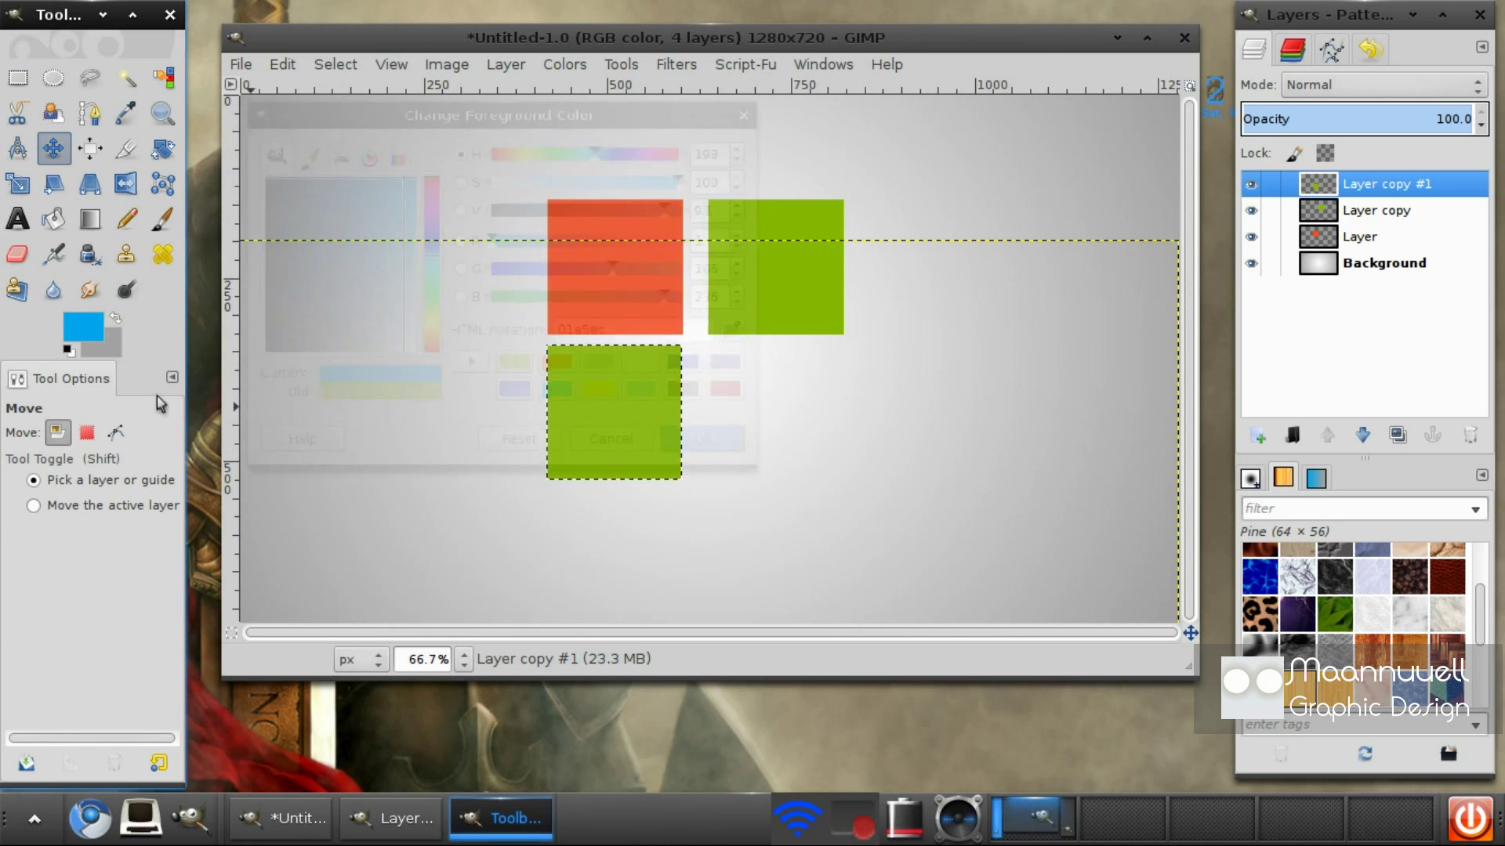
pyautogui.click(53, 219)
pyautogui.click(638, 443)
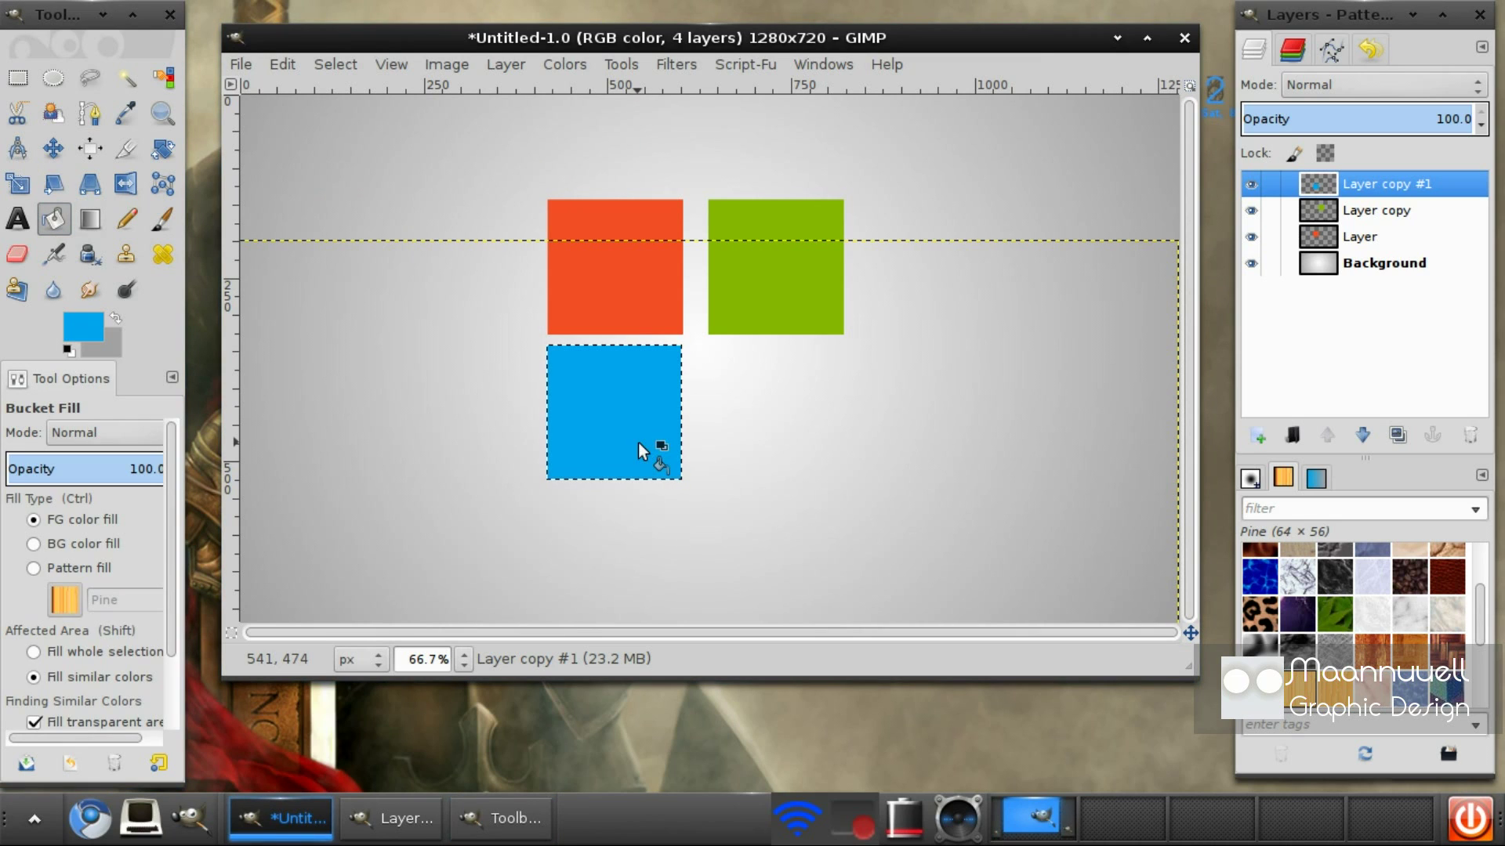
pyautogui.click(336, 64)
pyautogui.click(343, 118)
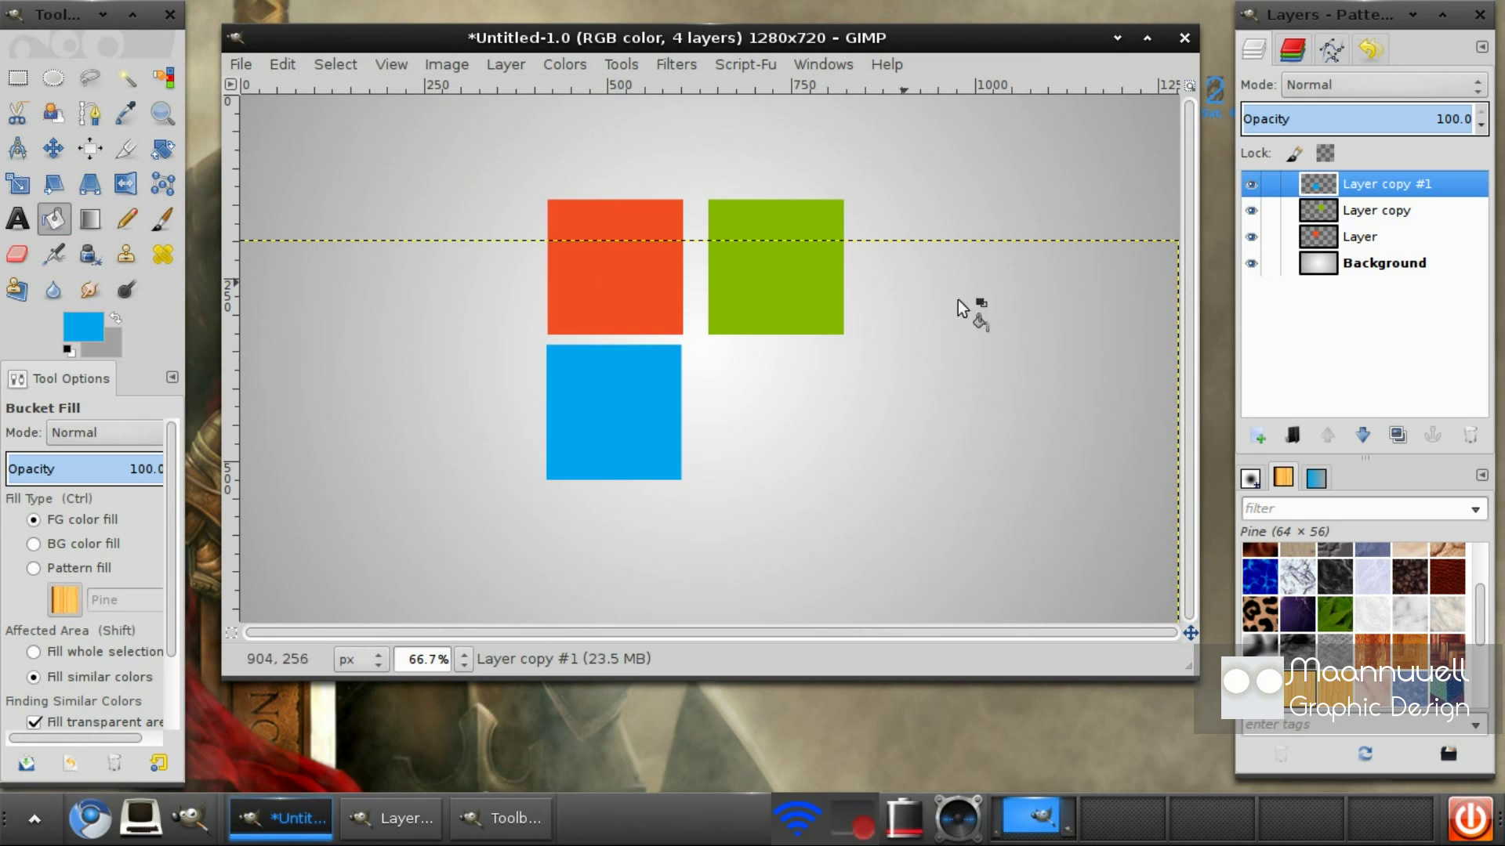
# Duplicate the blue layer and move the copy to the lower right
pyautogui.click(1397, 435)
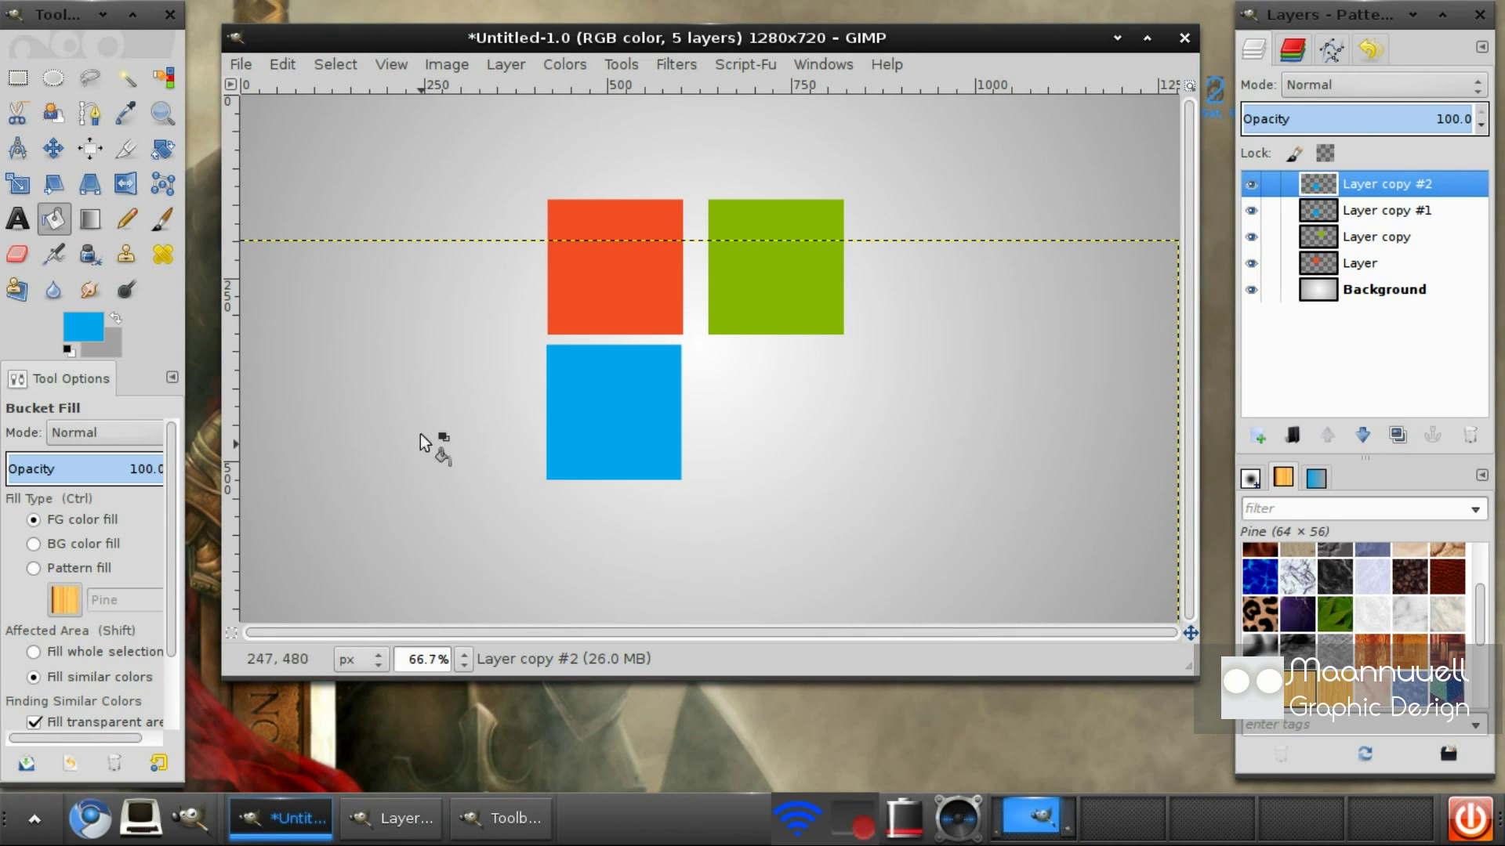
pyautogui.click(53, 148)
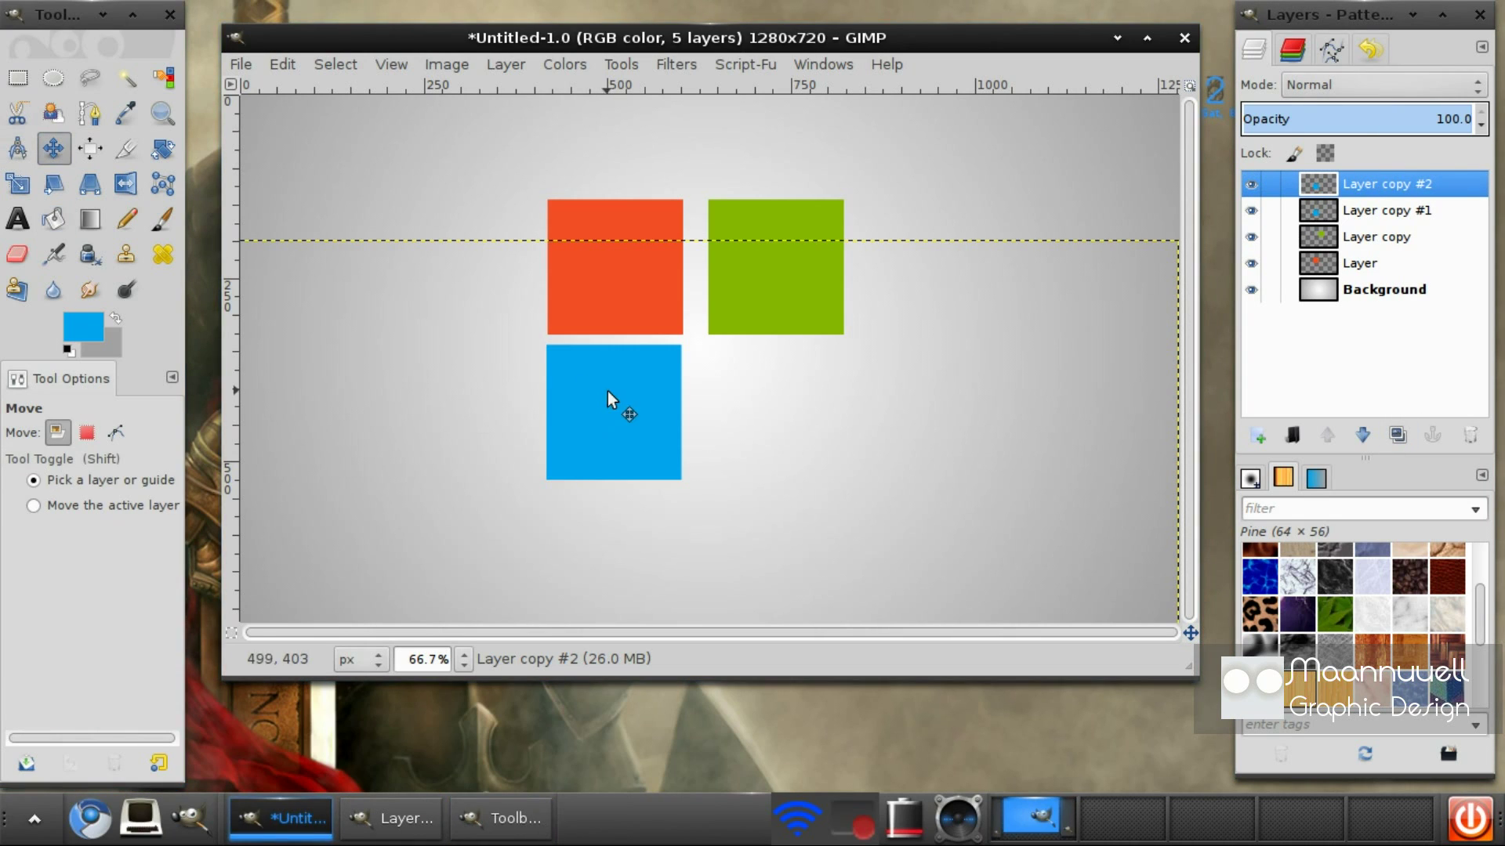
pyautogui.moveTo(608, 392); pyautogui.dragTo(771, 393)
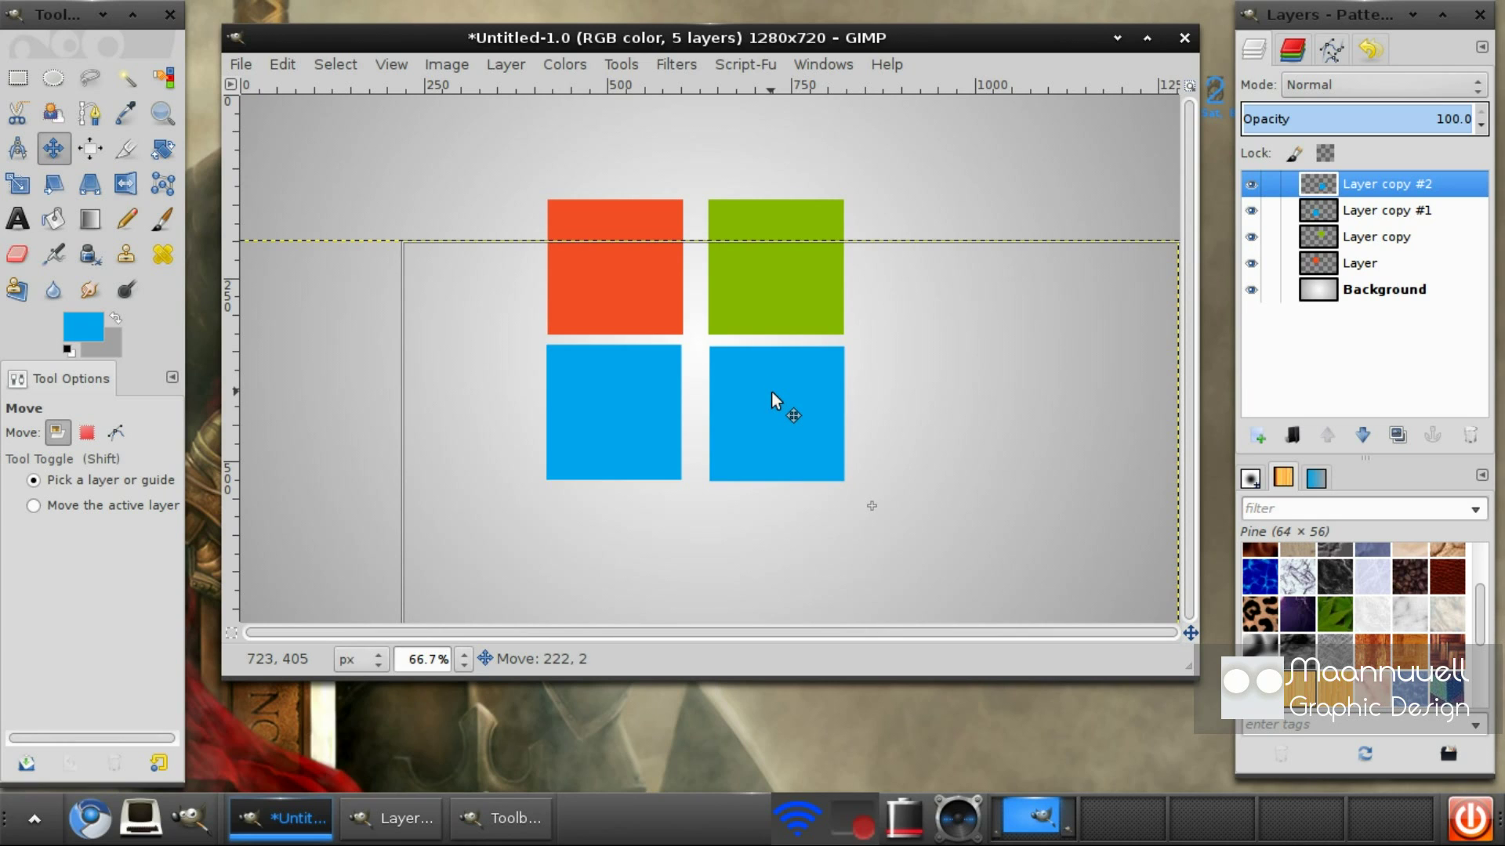
pyautogui.moveTo(771, 392); pyautogui.dragTo(771, 391)
# Nudge the green and lower-right blue squares into an evenly spaced grid
pyautogui.moveTo(772, 307); pyautogui.dragTo(764, 298)
pyautogui.press('Home')
pyautogui.moveTo(768, 386); pyautogui.dragTo(757, 386)
pyautogui.press('Up')
pyautogui.press('Left')
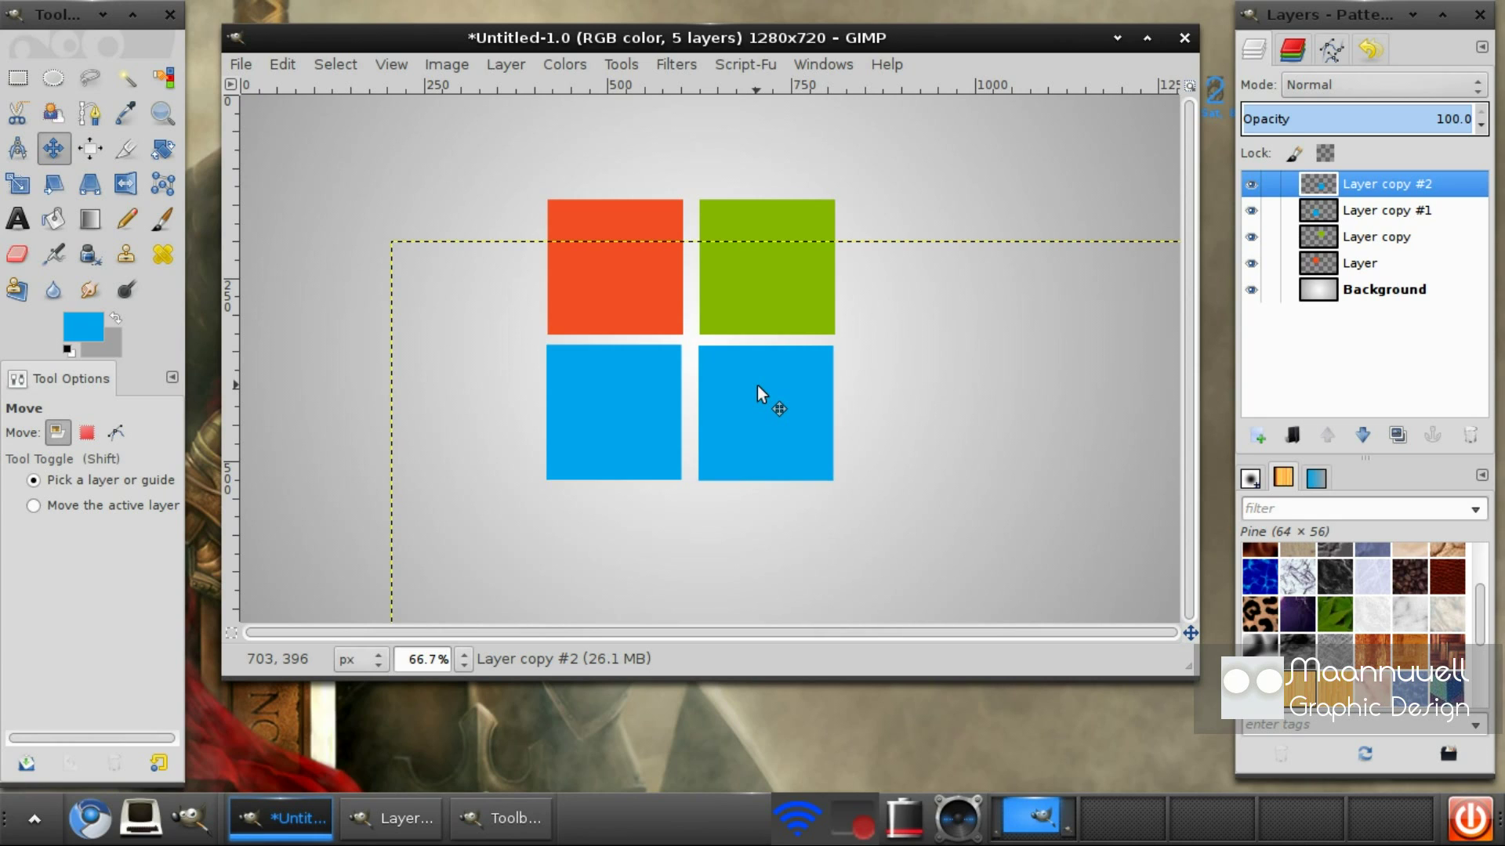
pyautogui.press('Right')
pyautogui.press('Right')
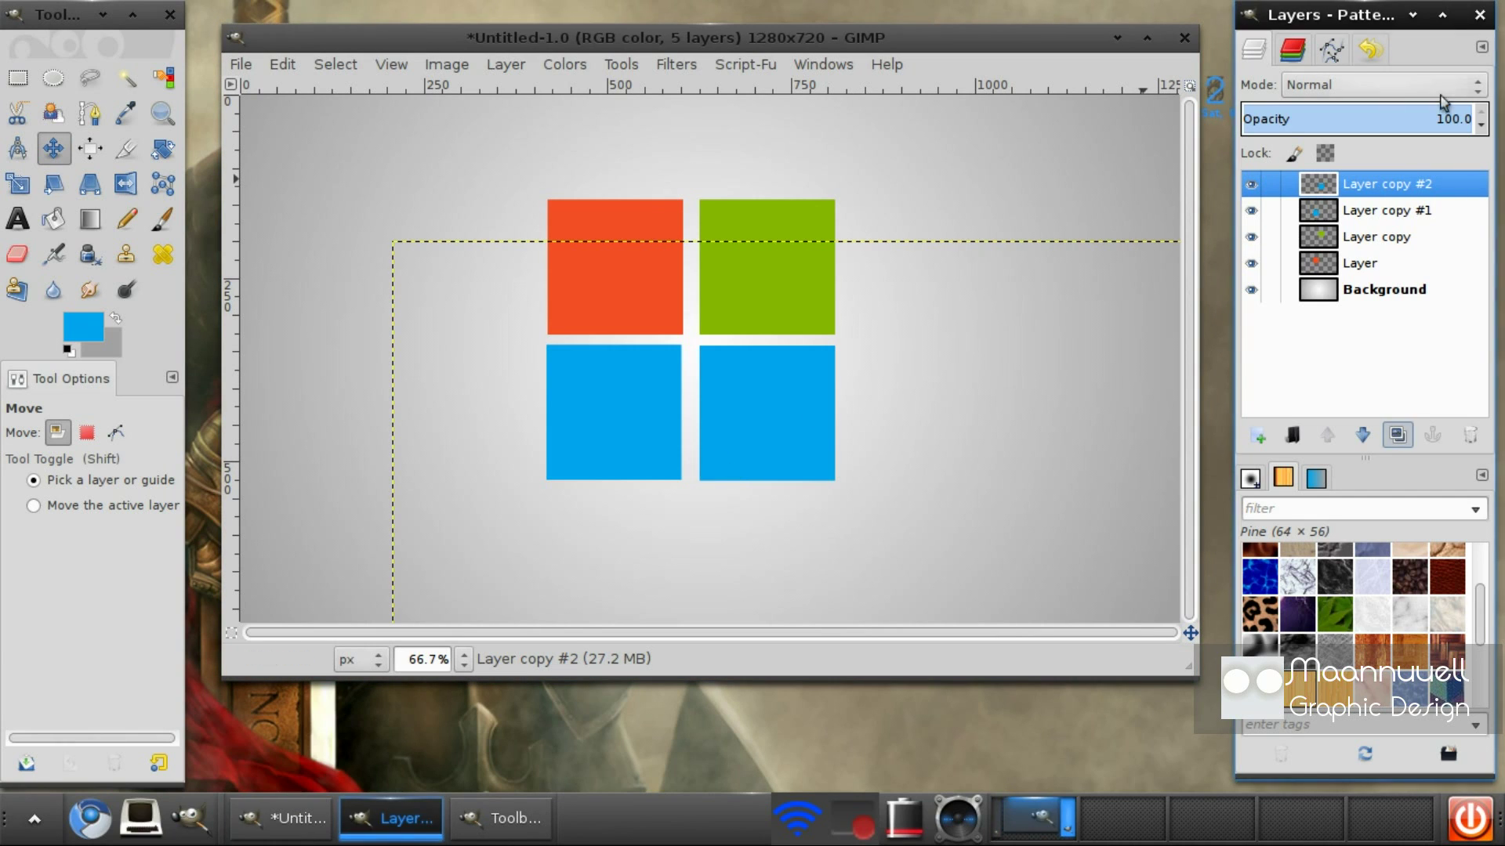
# Select the bottom-right square, fill it with yellow-orange ffb800, then clear the selection
pyautogui.rightClick(1366, 186)
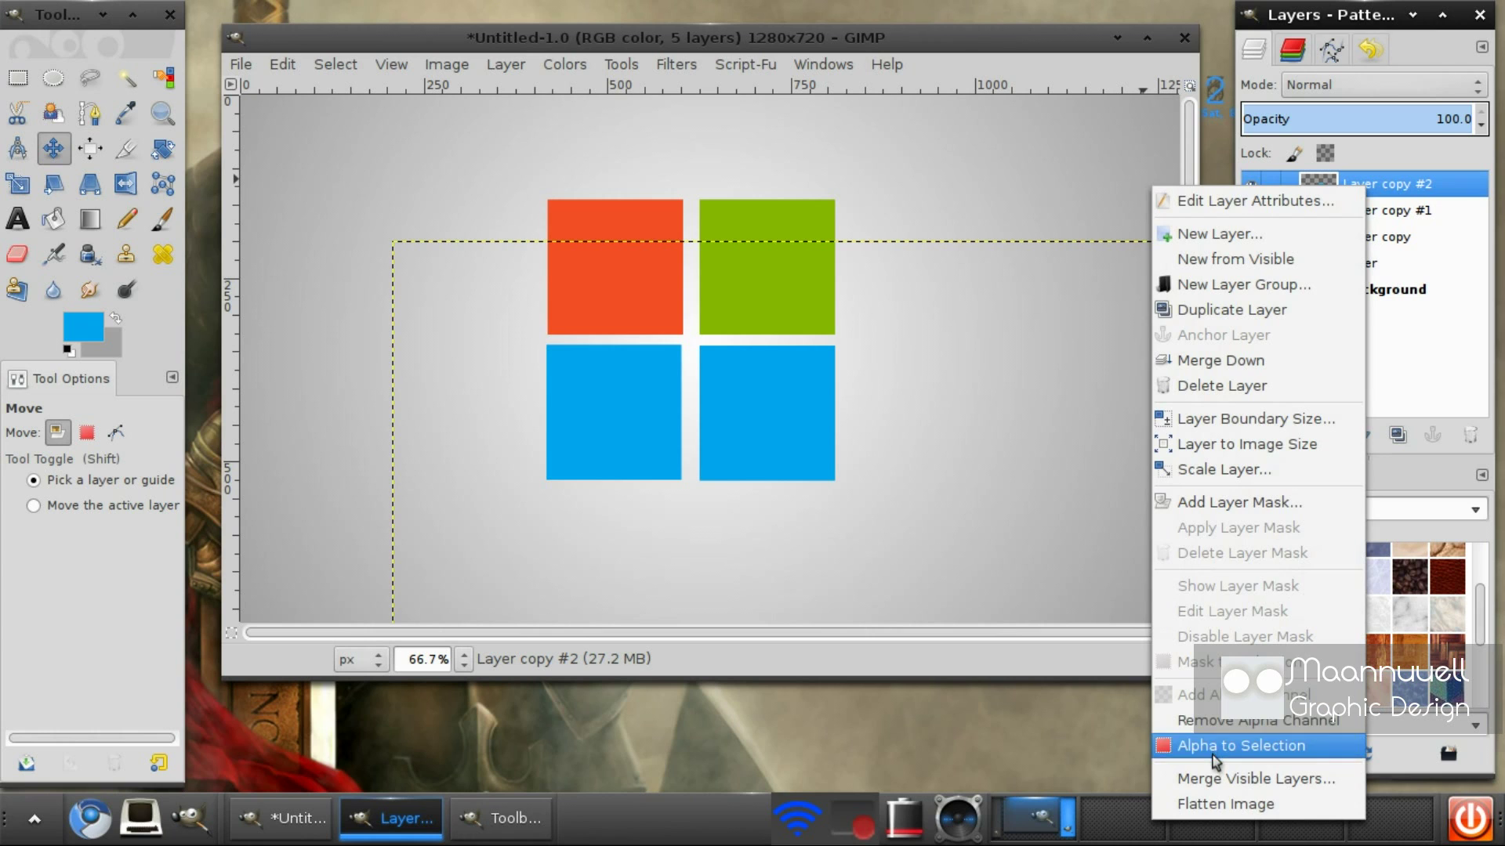
pyautogui.click(1242, 746)
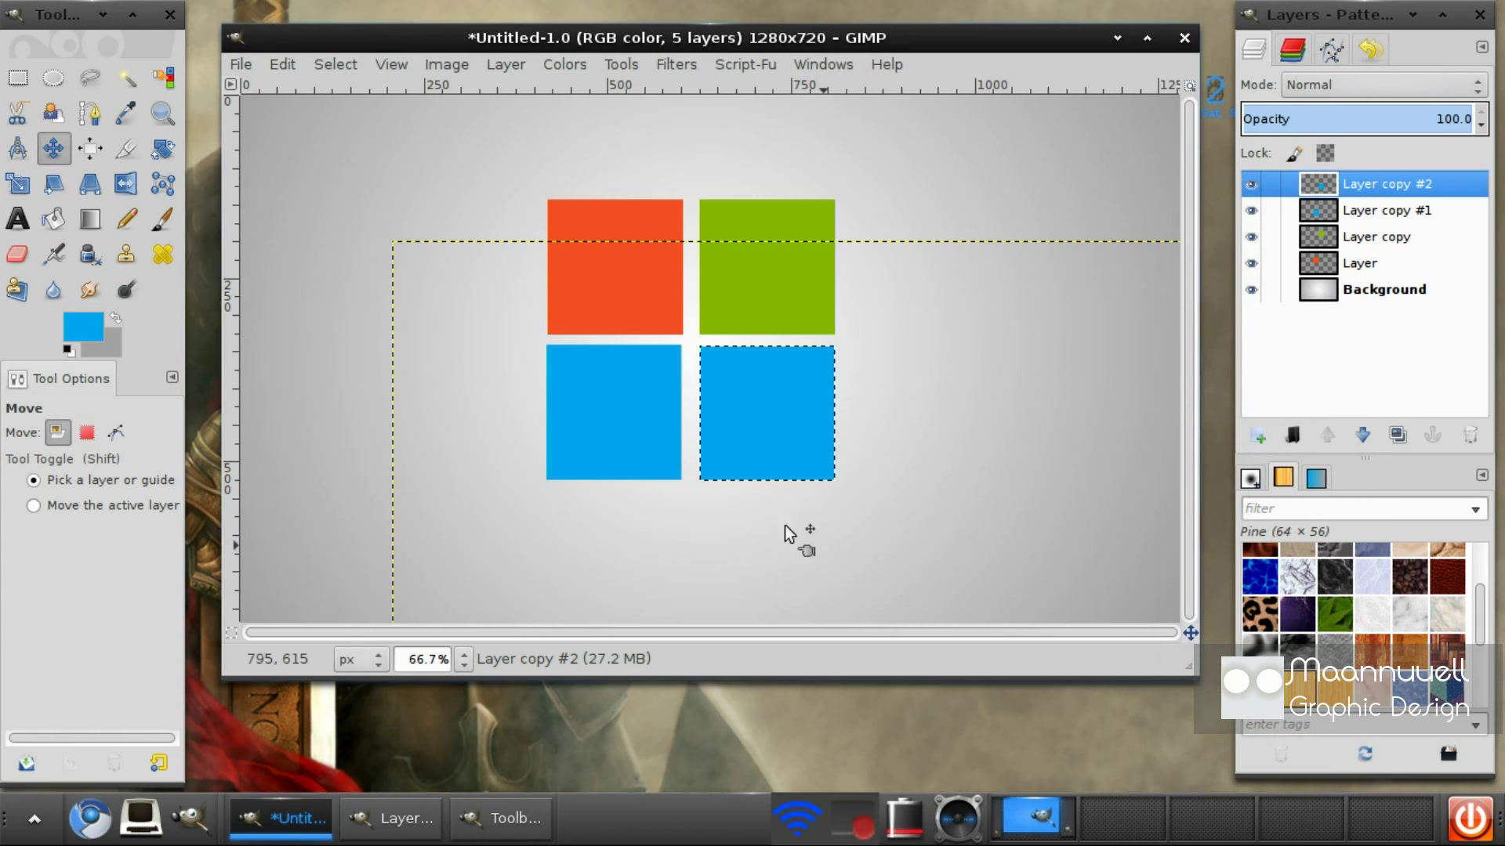
pyautogui.click(54, 221)
pyautogui.click(102, 333)
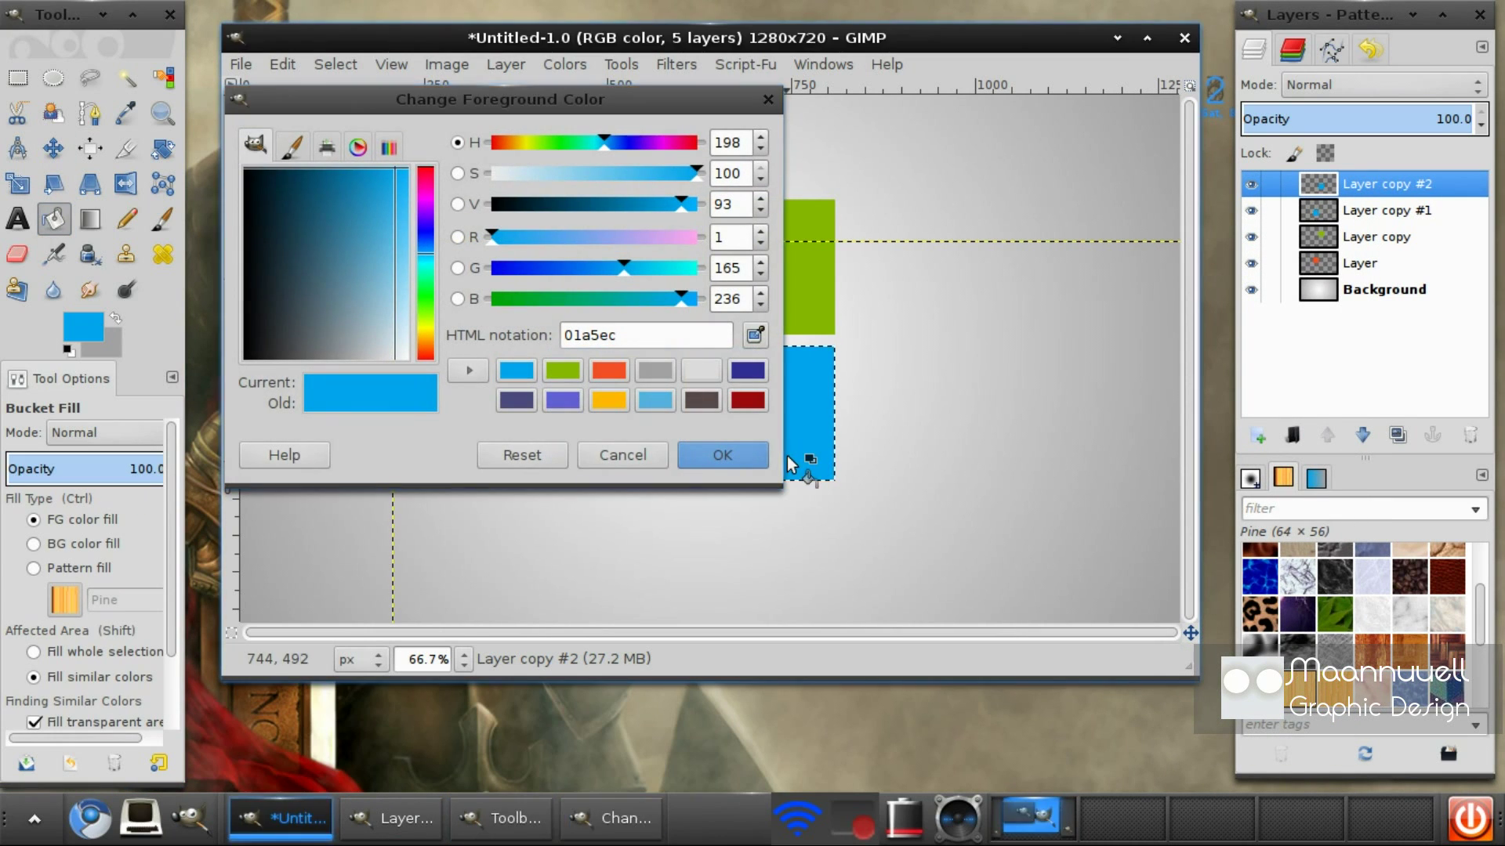
pyautogui.click(619, 402)
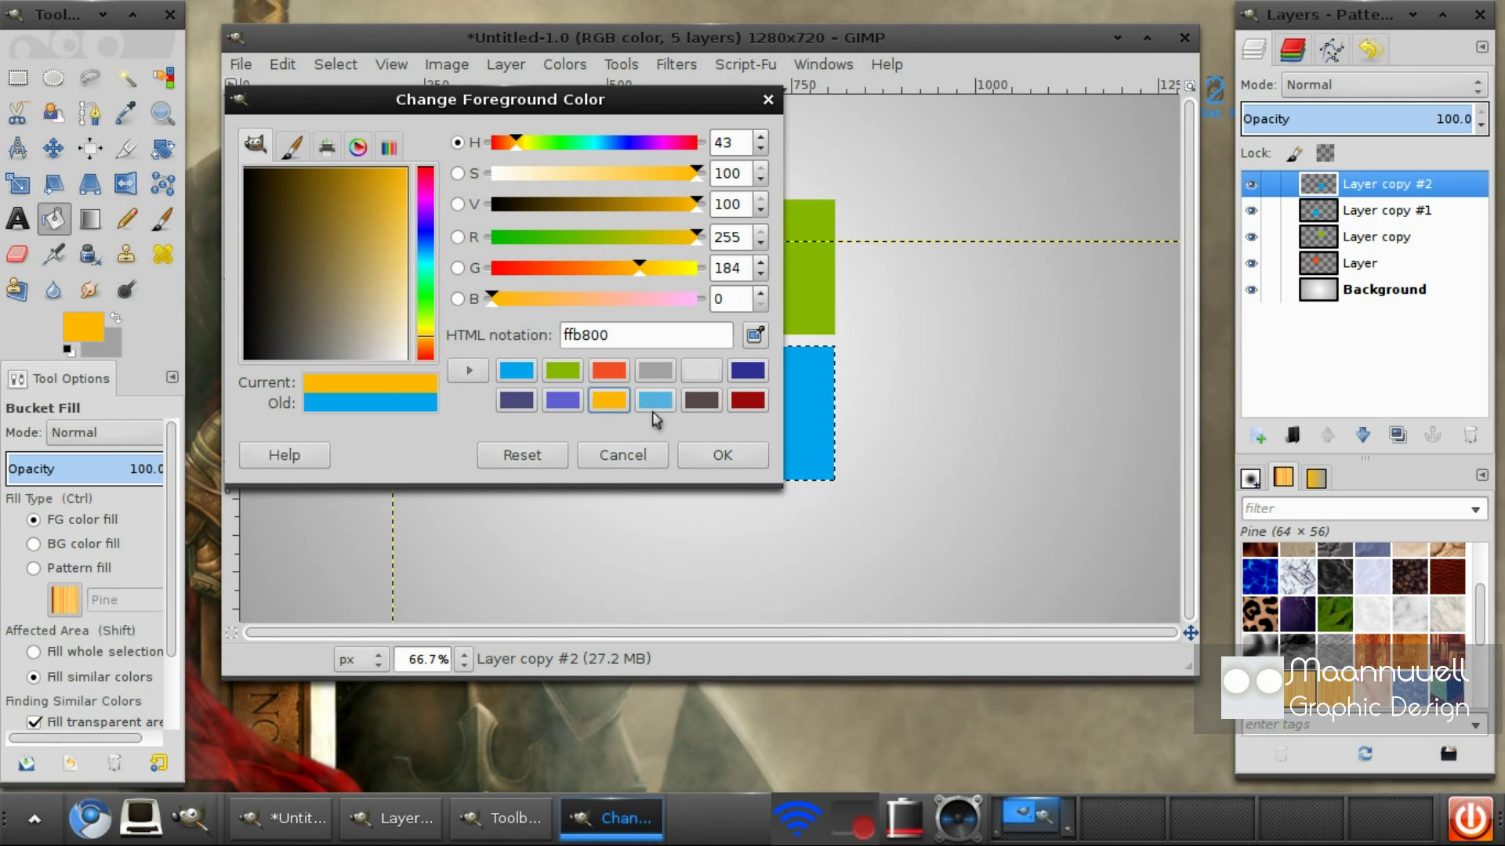
pyautogui.click(715, 456)
pyautogui.click(769, 396)
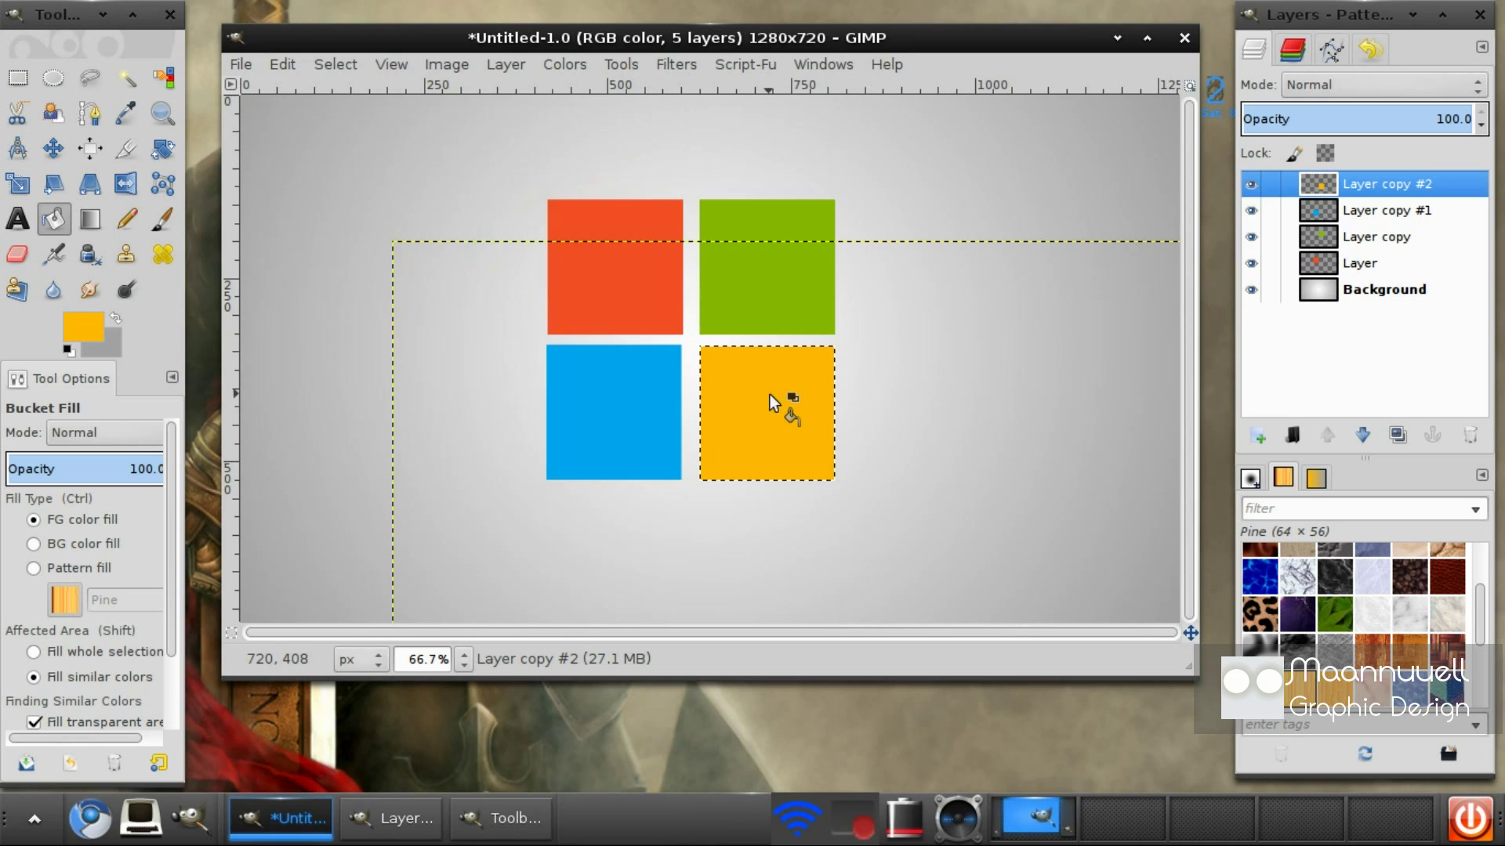
pyautogui.click(336, 64)
pyautogui.click(350, 116)
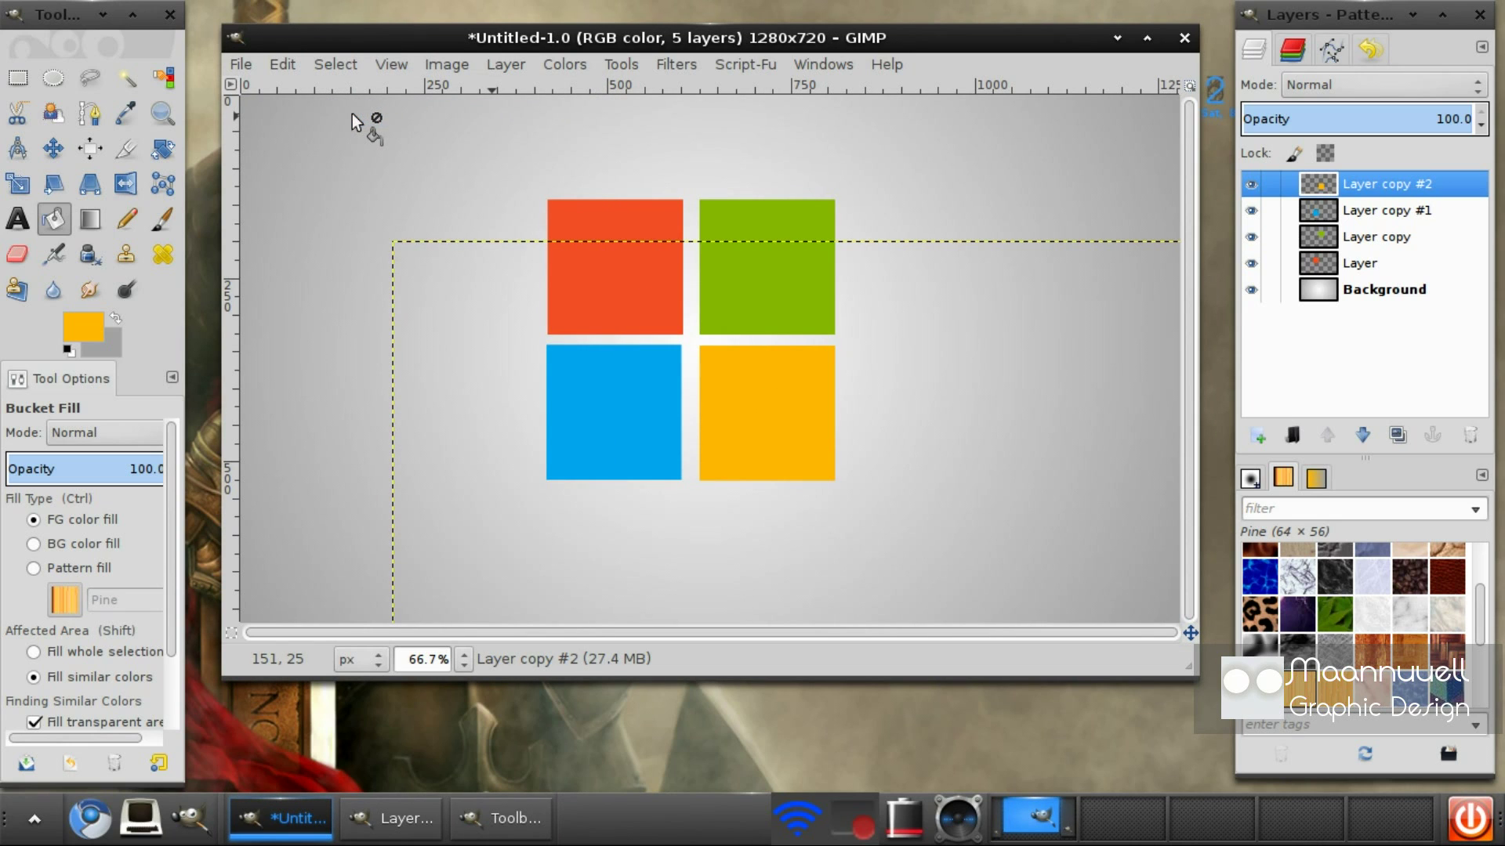
# Hide the Background layer and merge the visible square layers into one
pyautogui.click(1251, 290)
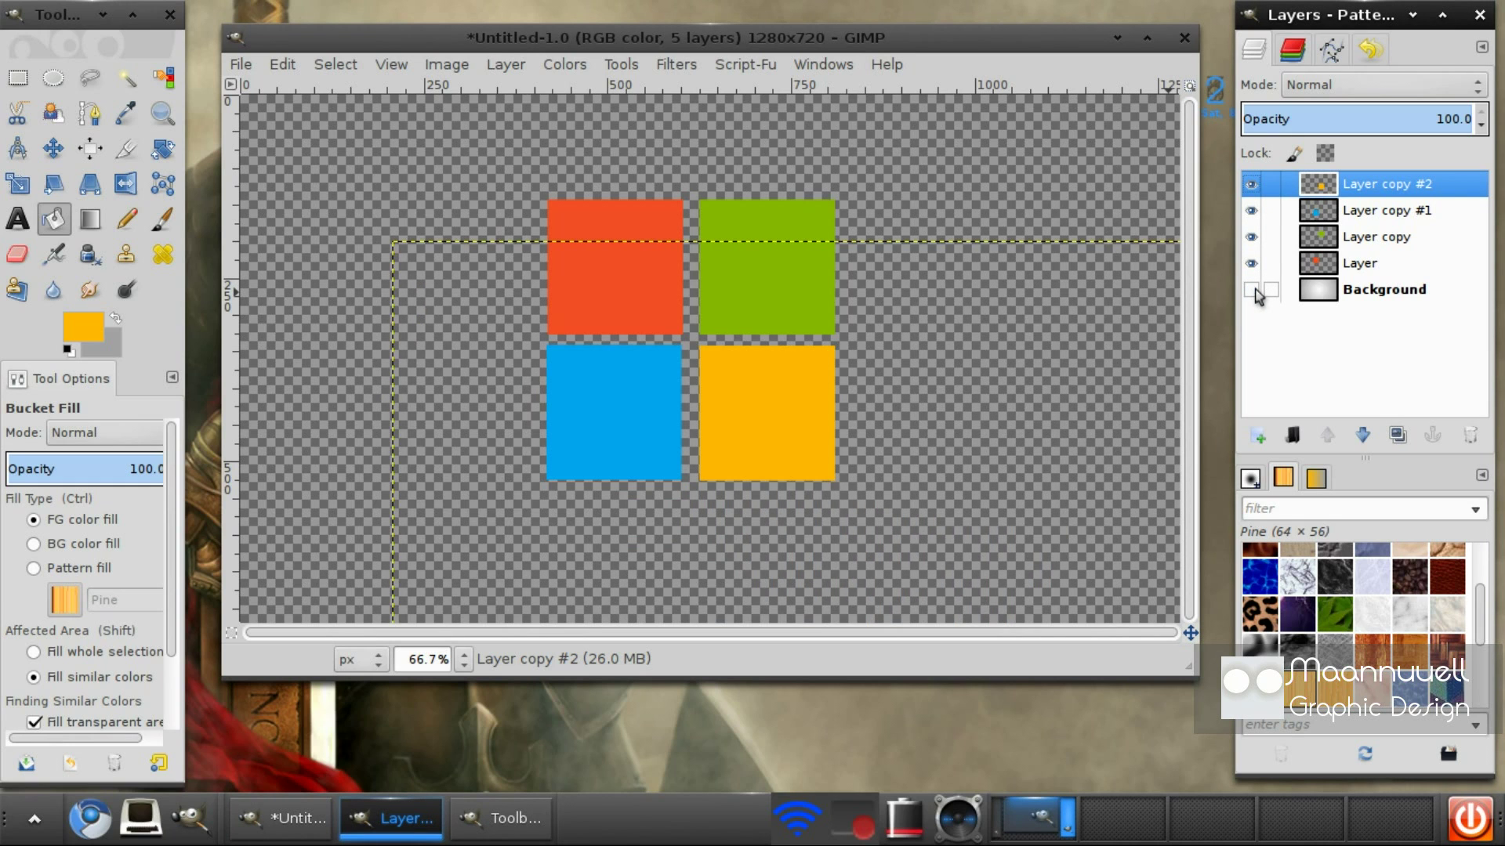
pyautogui.click(441, 64)
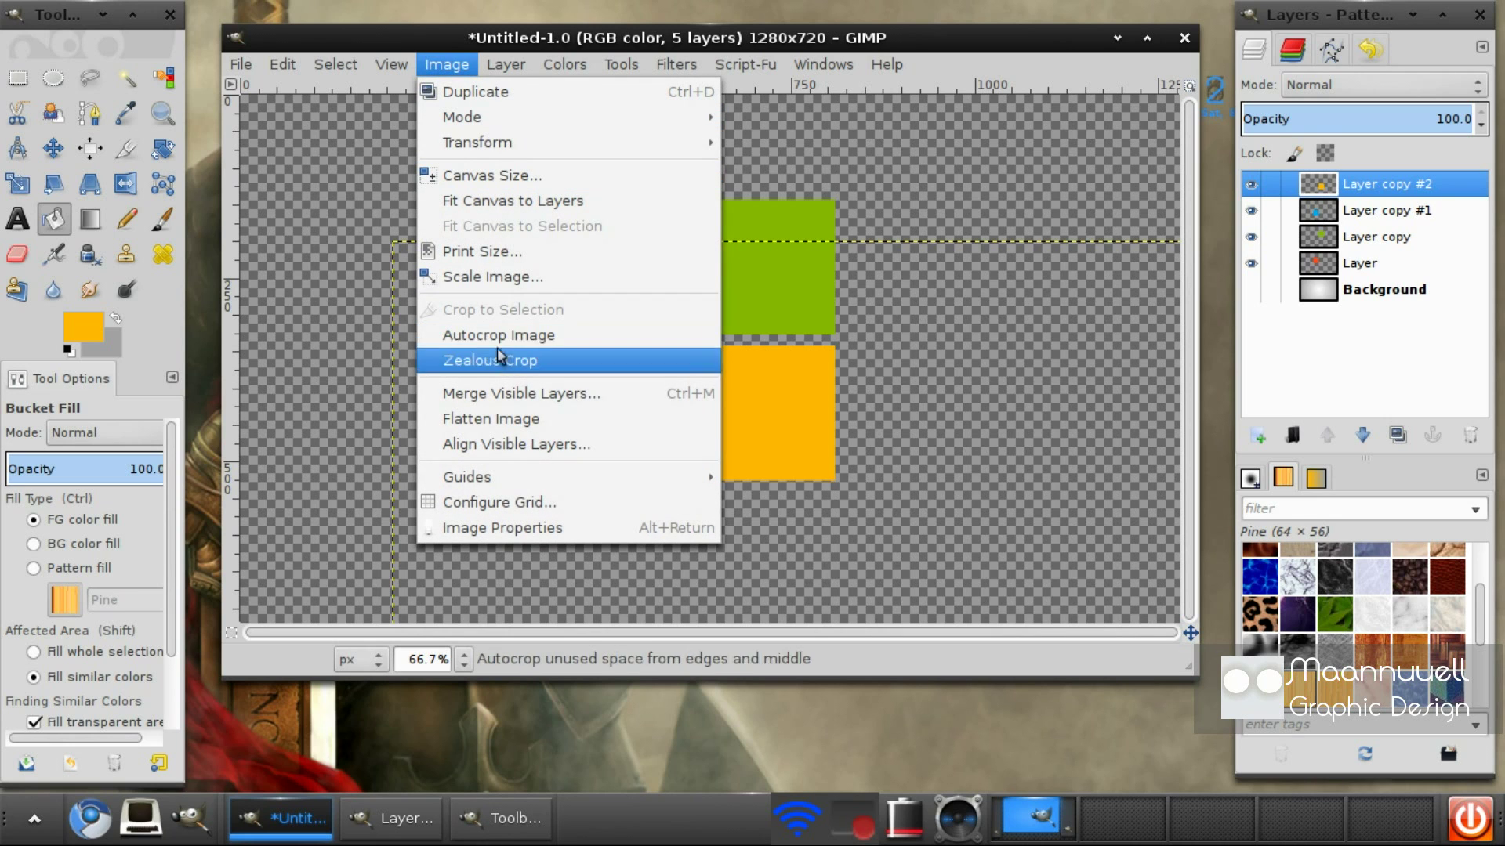
pyautogui.click(510, 394)
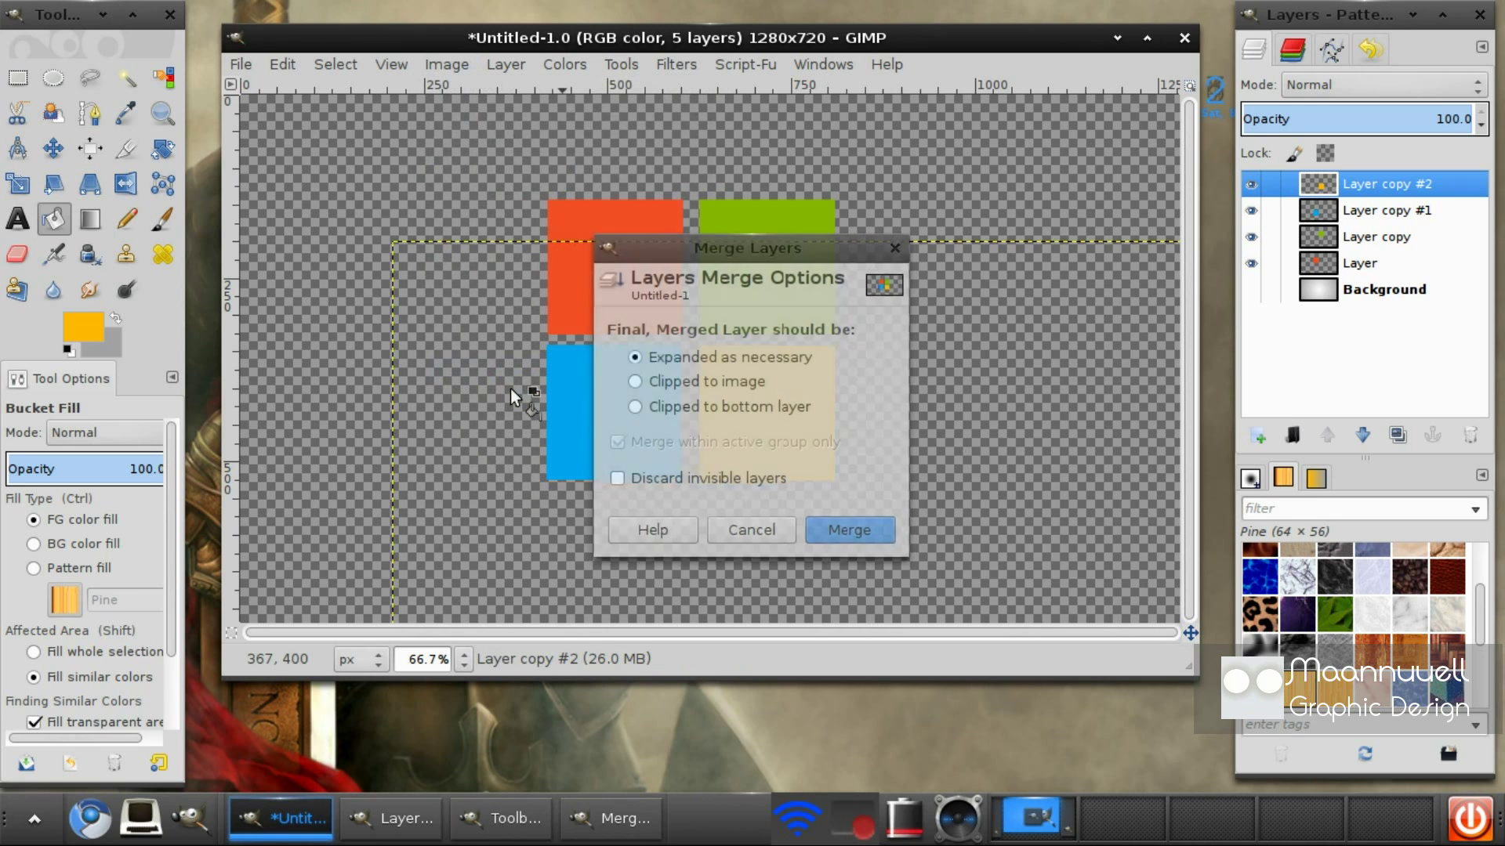
pyautogui.click(849, 525)
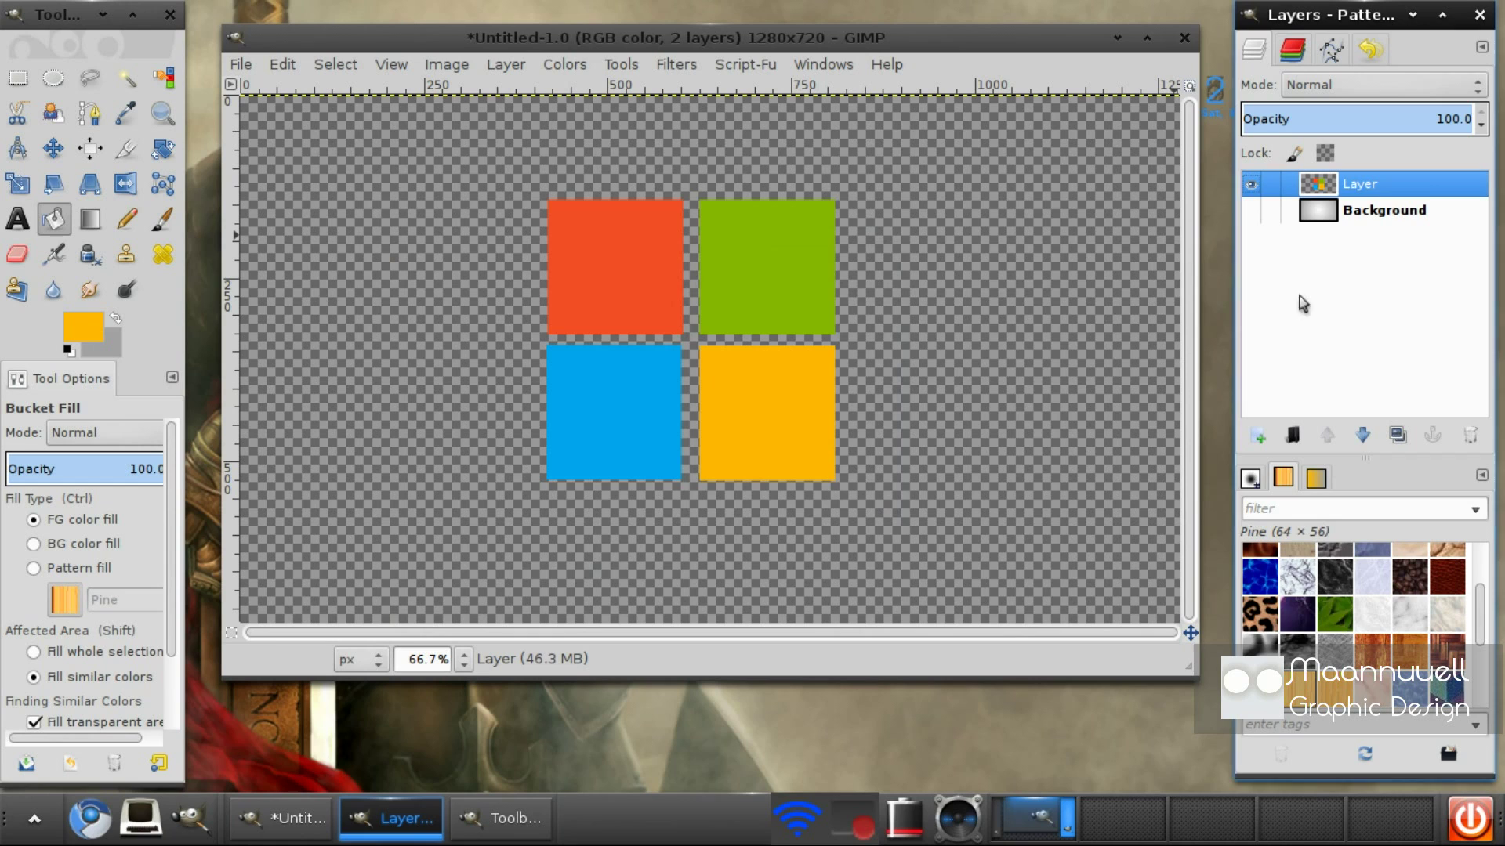
# Rename the merged layer to 'Microsoft Logo'
pyautogui.rightClick(1370, 188)
pyautogui.click(1332, 206)
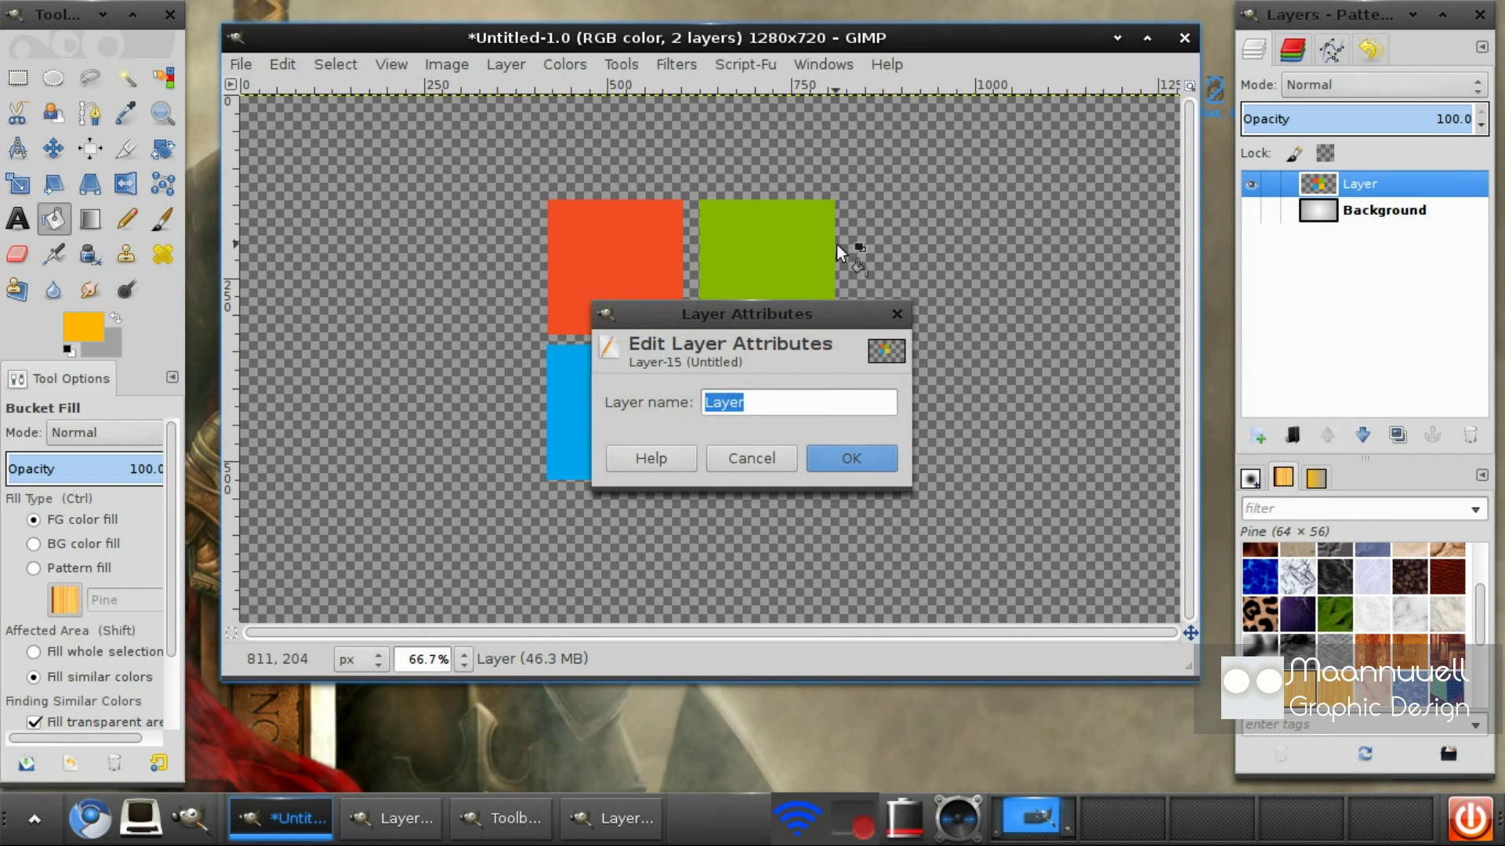
pyautogui.write('Microsoft Log')
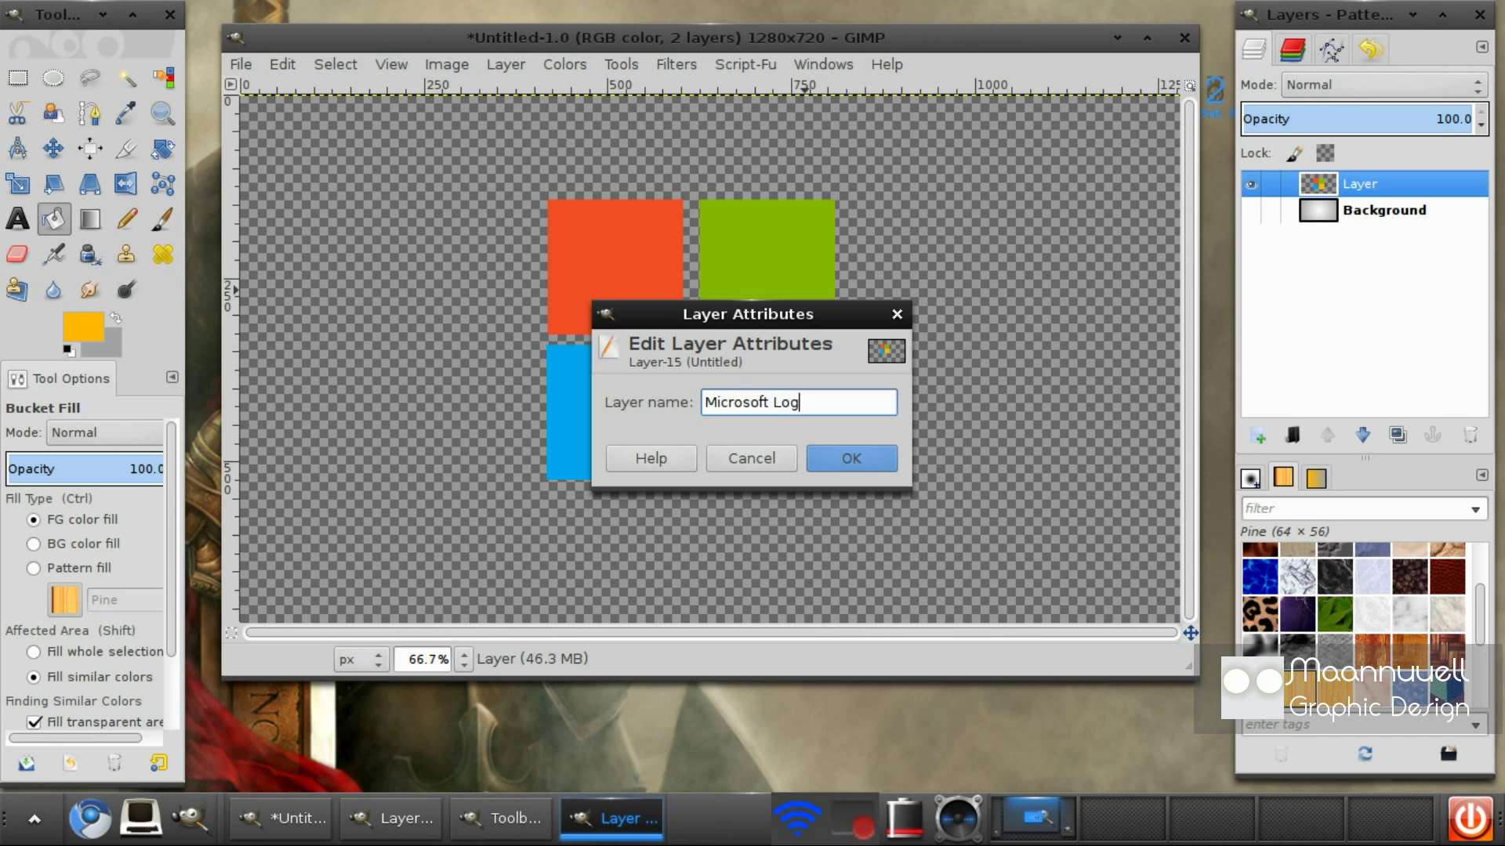
pyautogui.write('o')
pyautogui.click(845, 462)
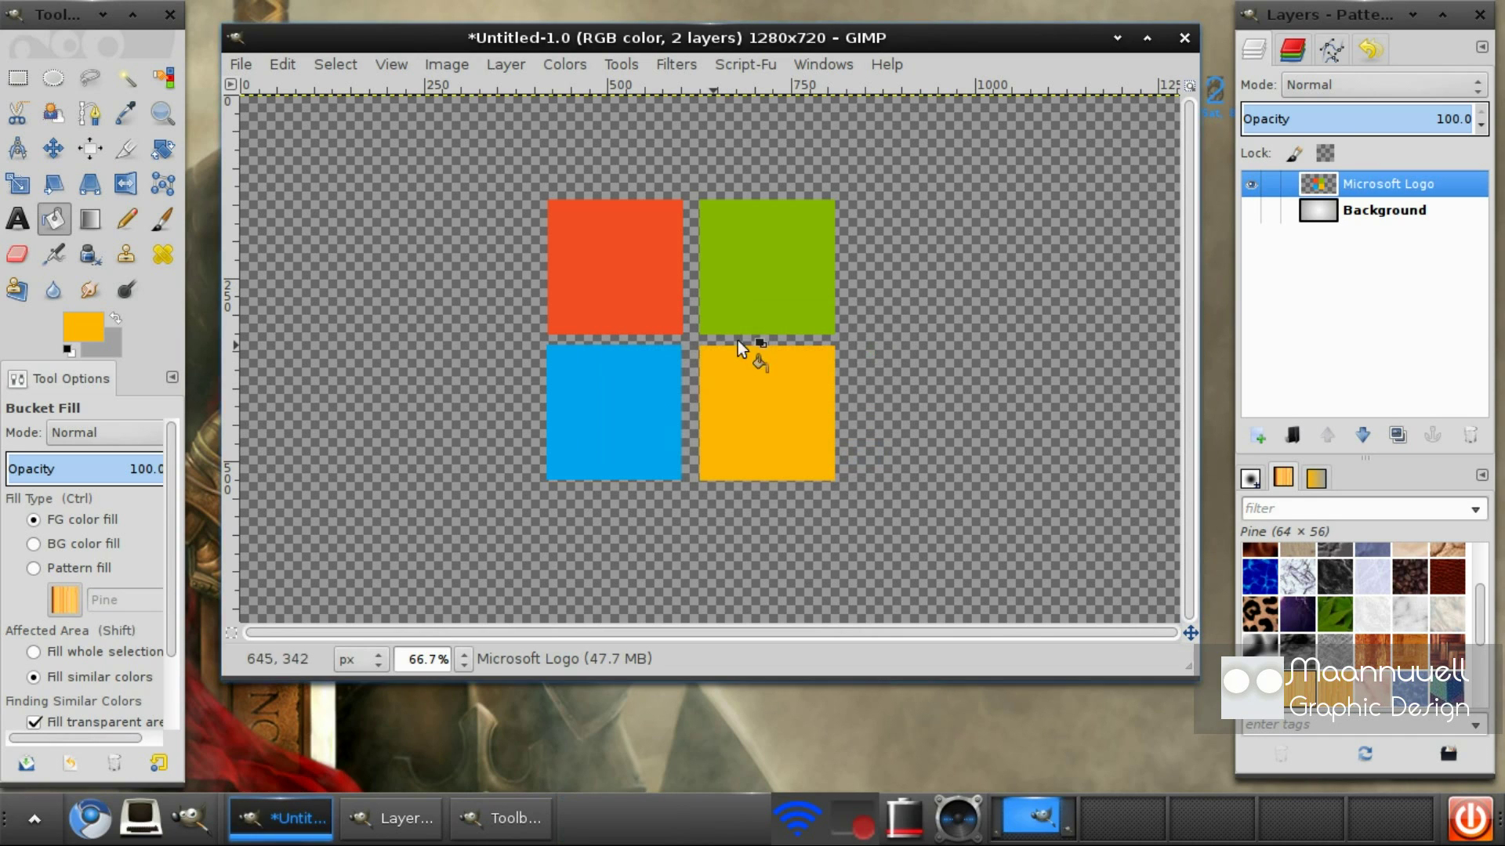
# Show the grey gradient background again and shift the logo slightly right
pyautogui.click(1252, 210)
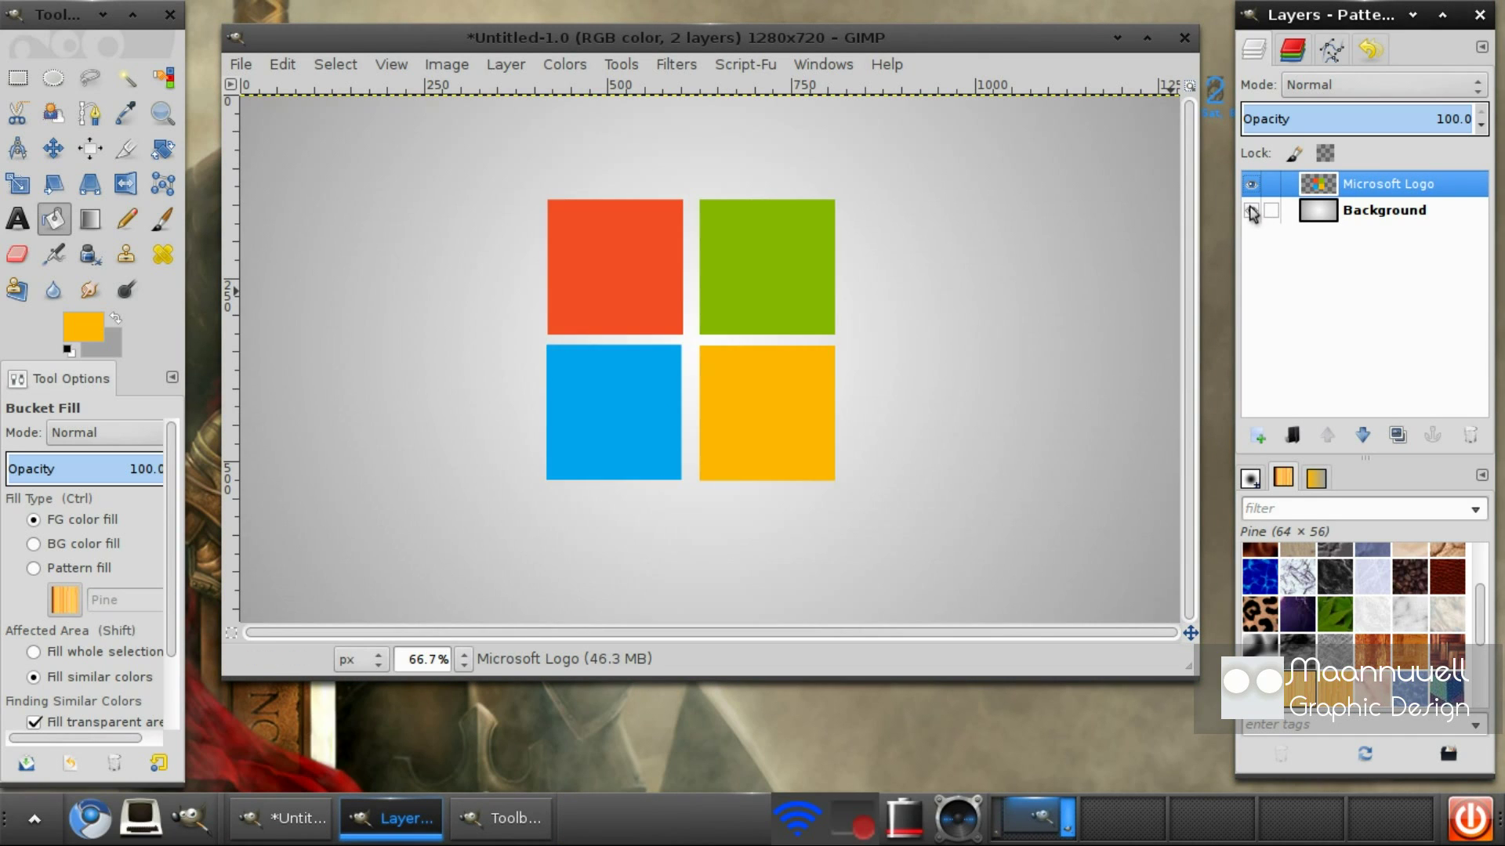
pyautogui.click(735, 283)
pyautogui.hotkey('ctrl', 'z')
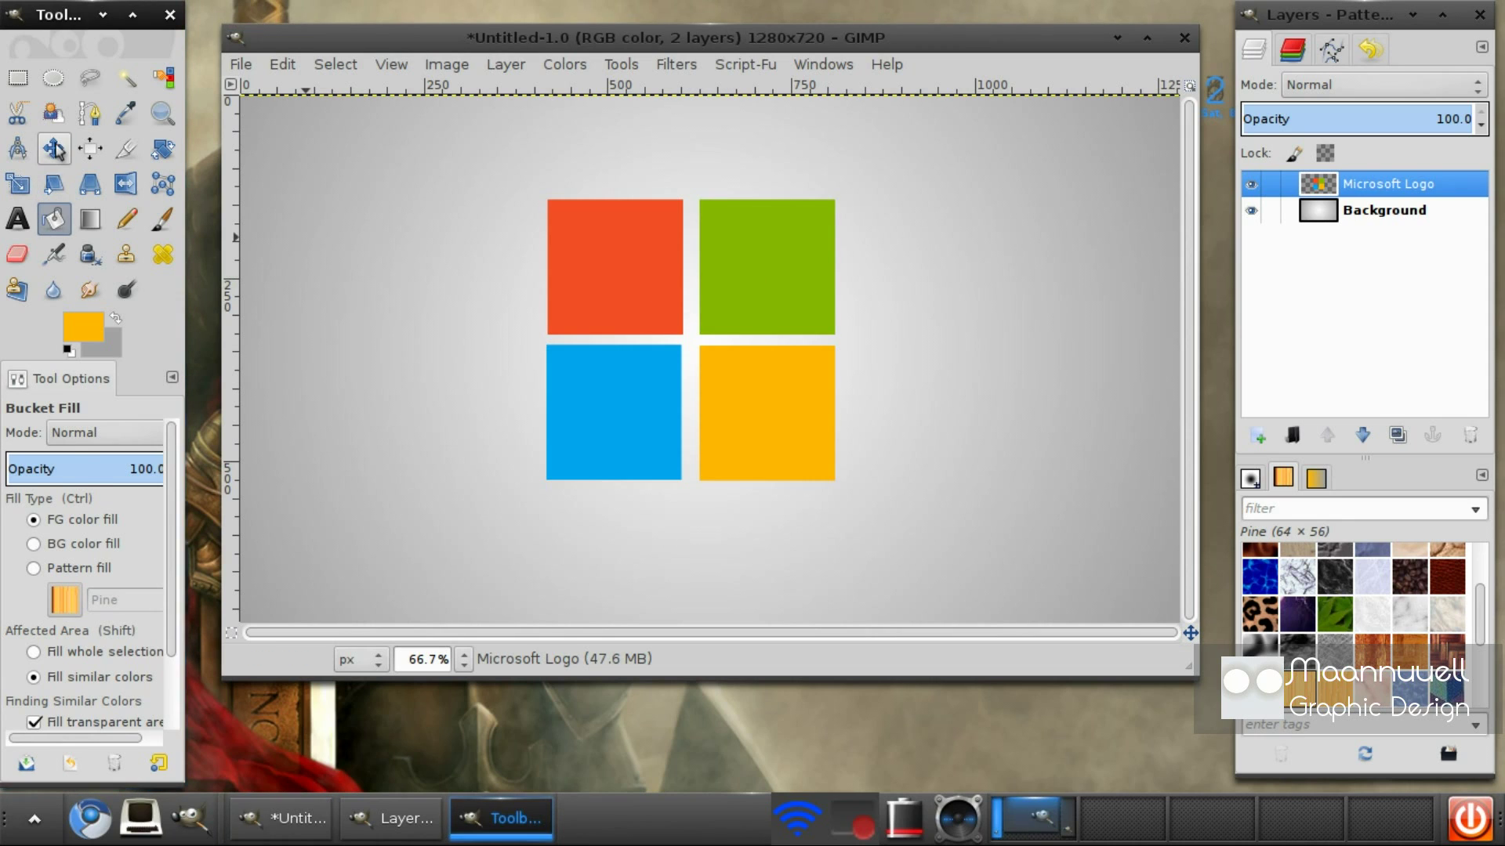
pyautogui.click(53, 148)
pyautogui.moveTo(784, 285); pyautogui.dragTo(805, 286)
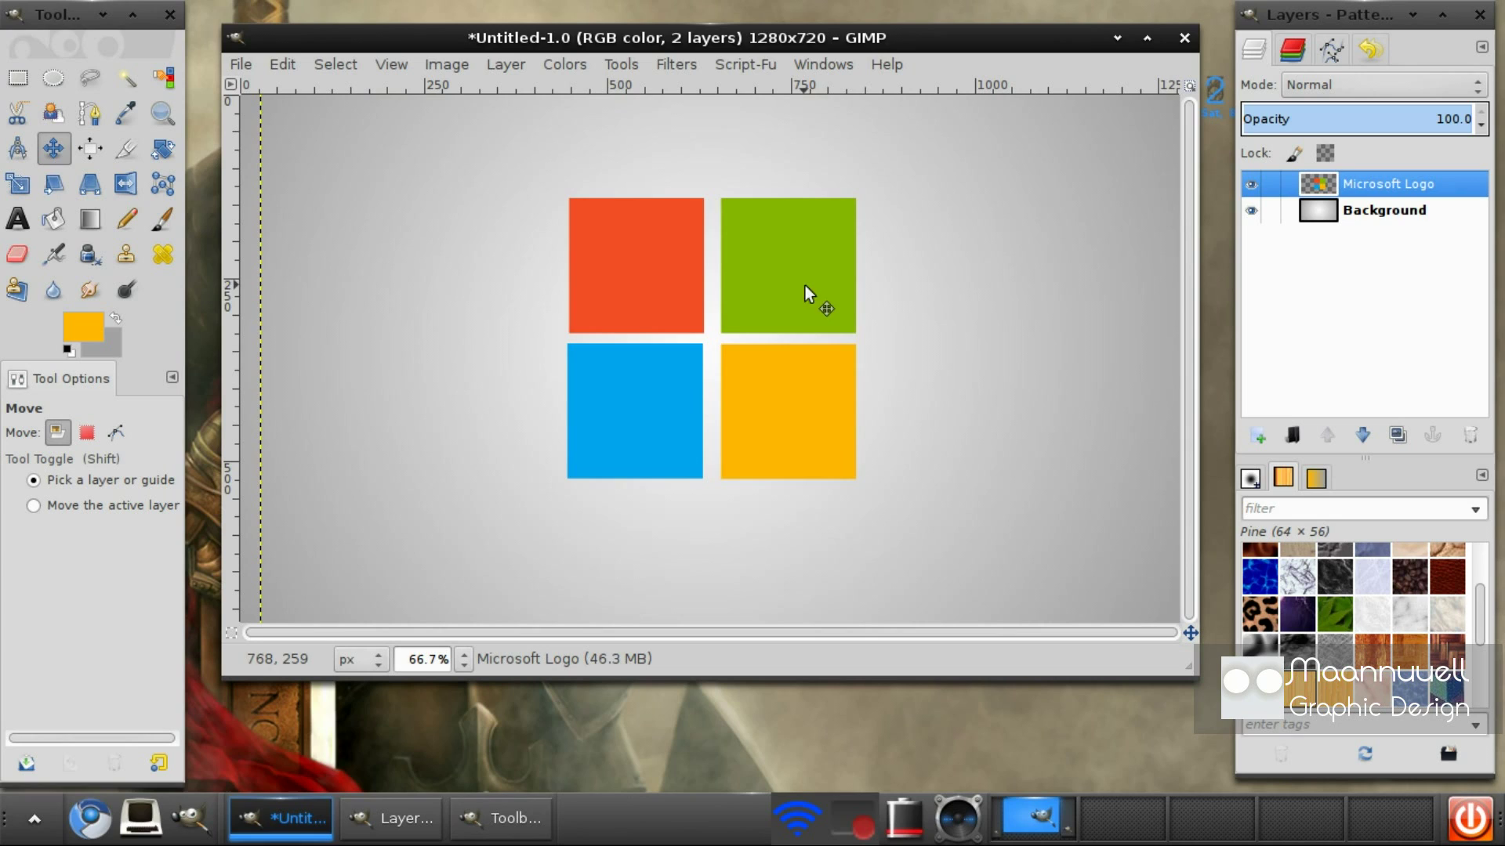
# Set up the Text tool with grey colour and Quadranta Bold font, clearing the old 18 size
pyautogui.click(18, 220)
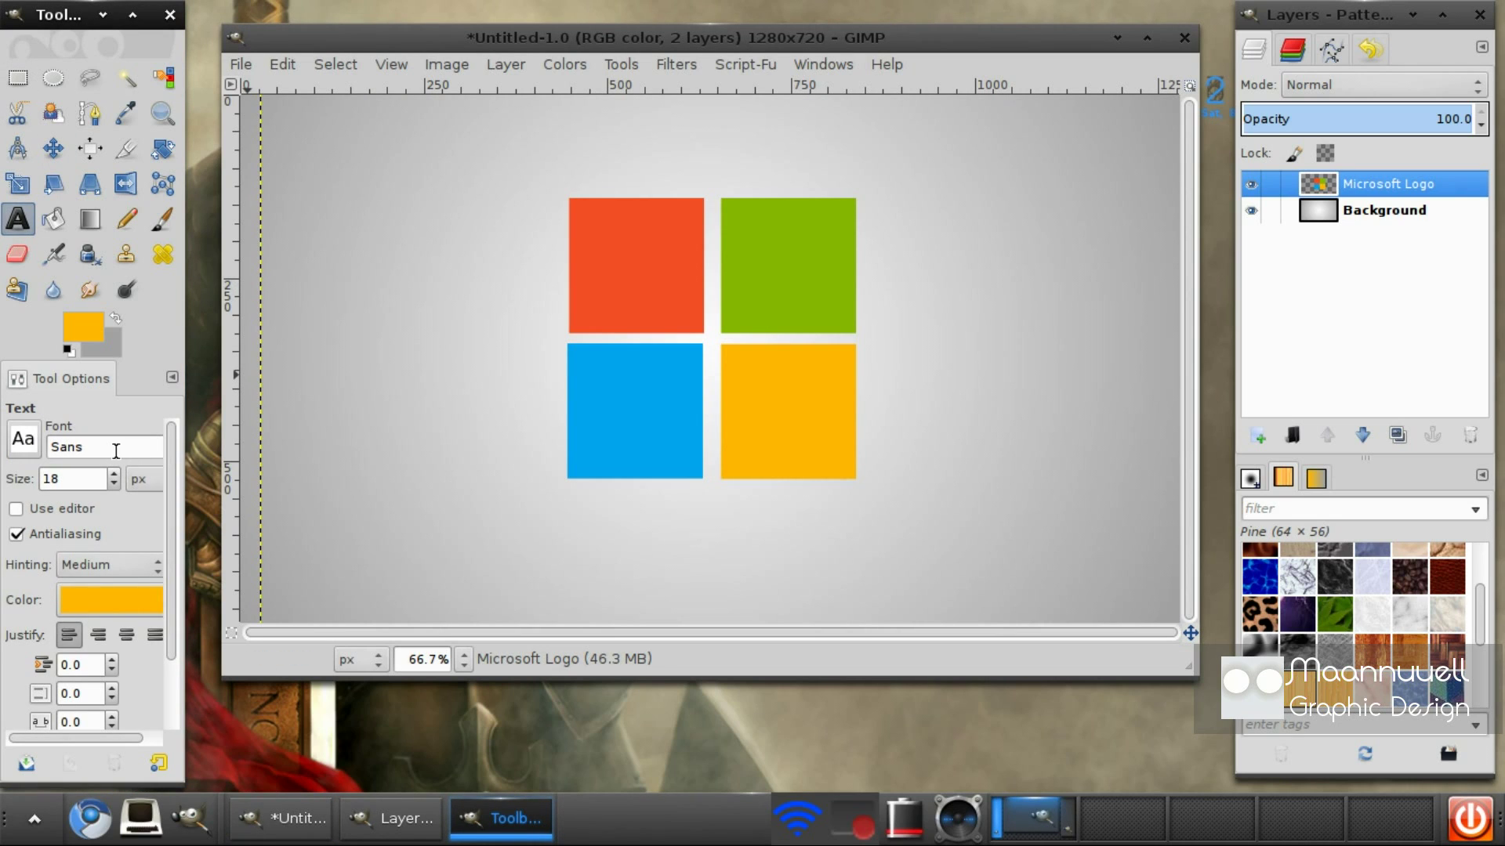
pyautogui.click(116, 319)
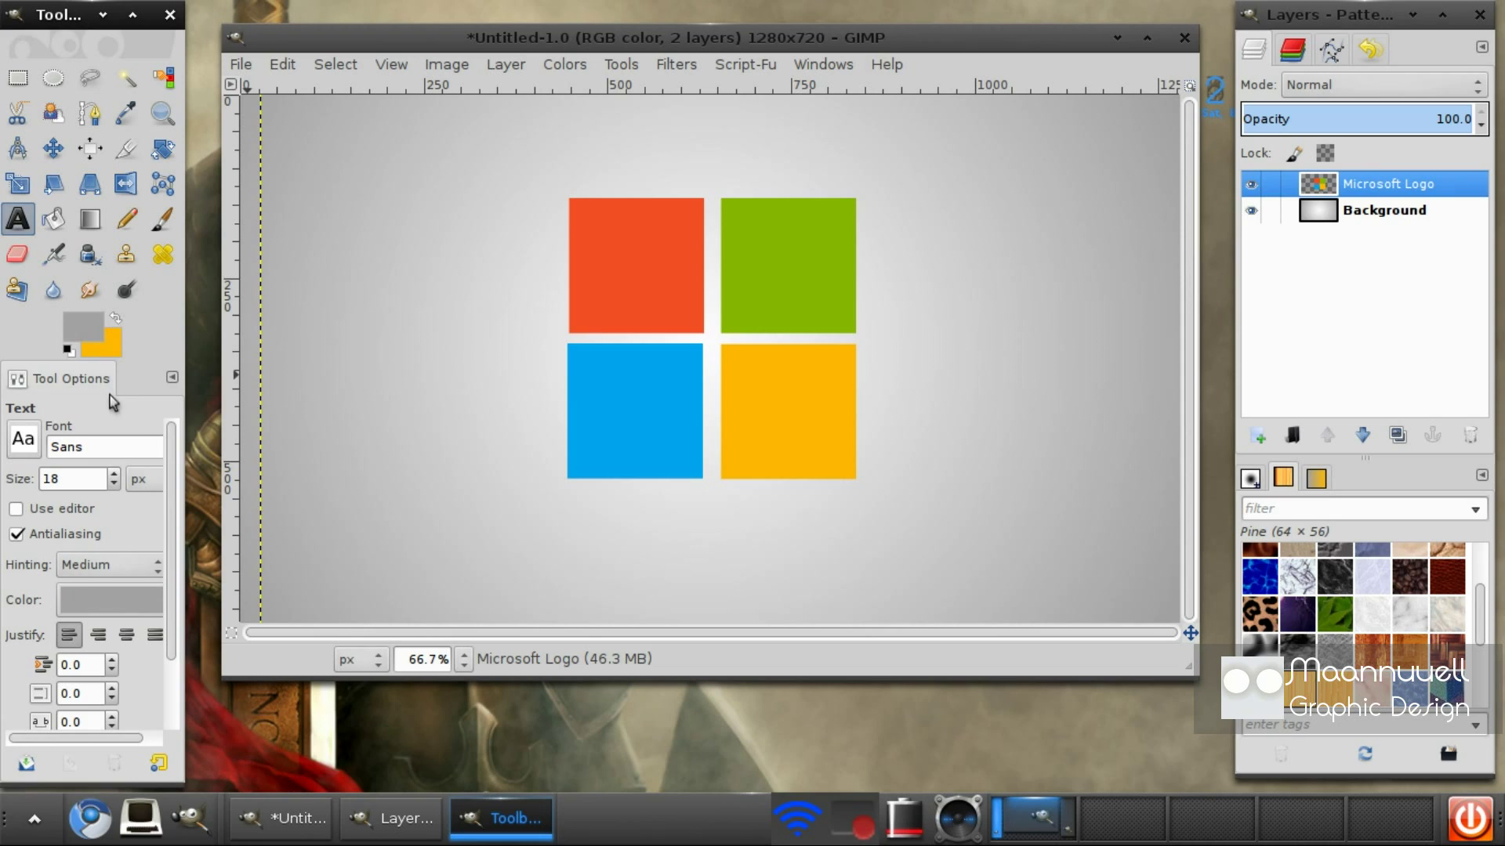
pyautogui.click(97, 445)
pyautogui.doubleClick(97, 445)
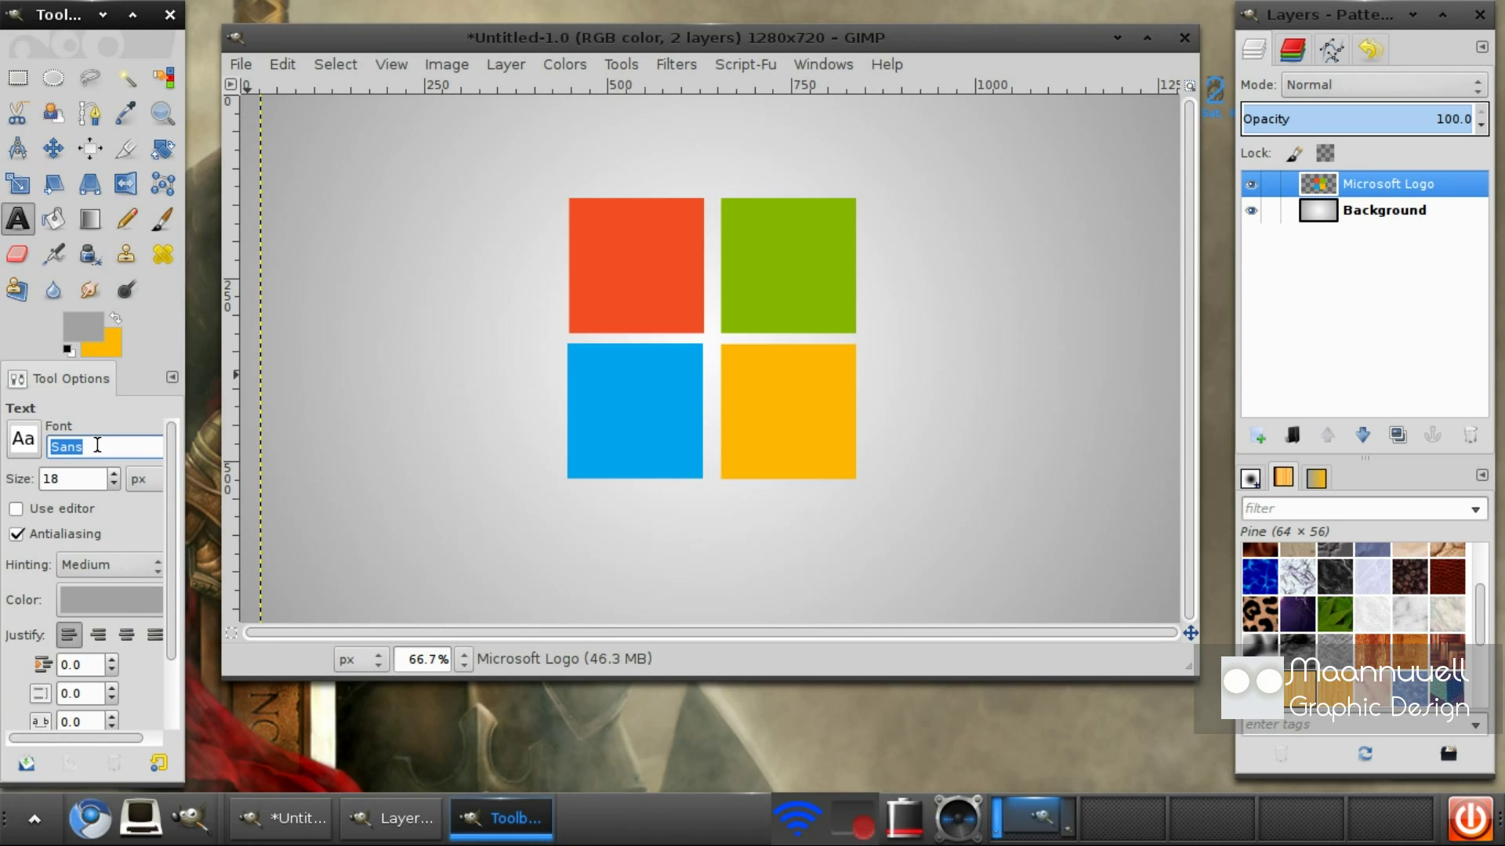
pyautogui.write('Ouand')
pyautogui.write('a')
pyautogui.press('BackSpace')
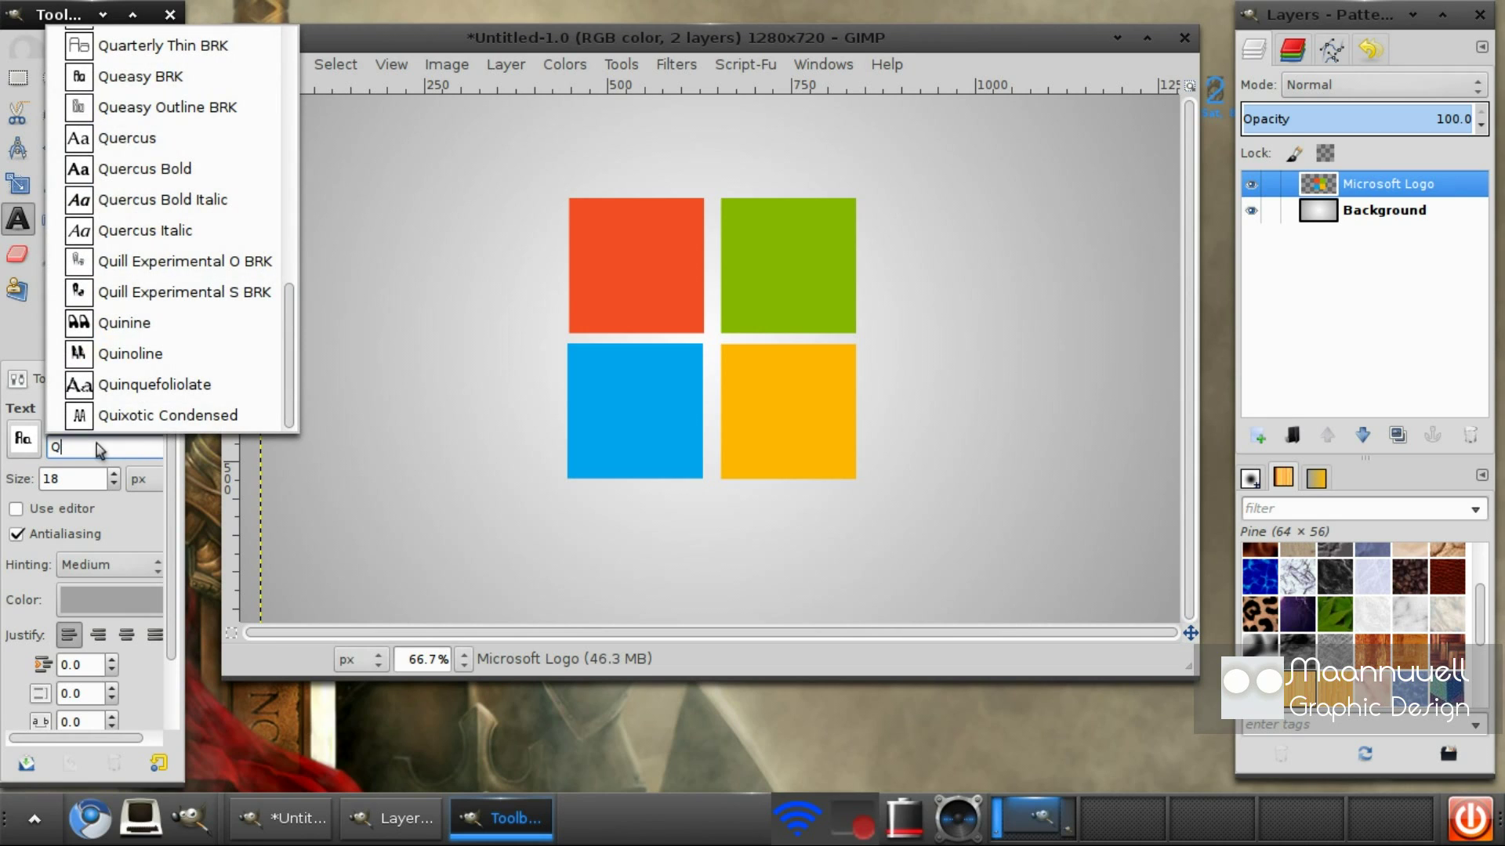
pyautogui.write('ua')
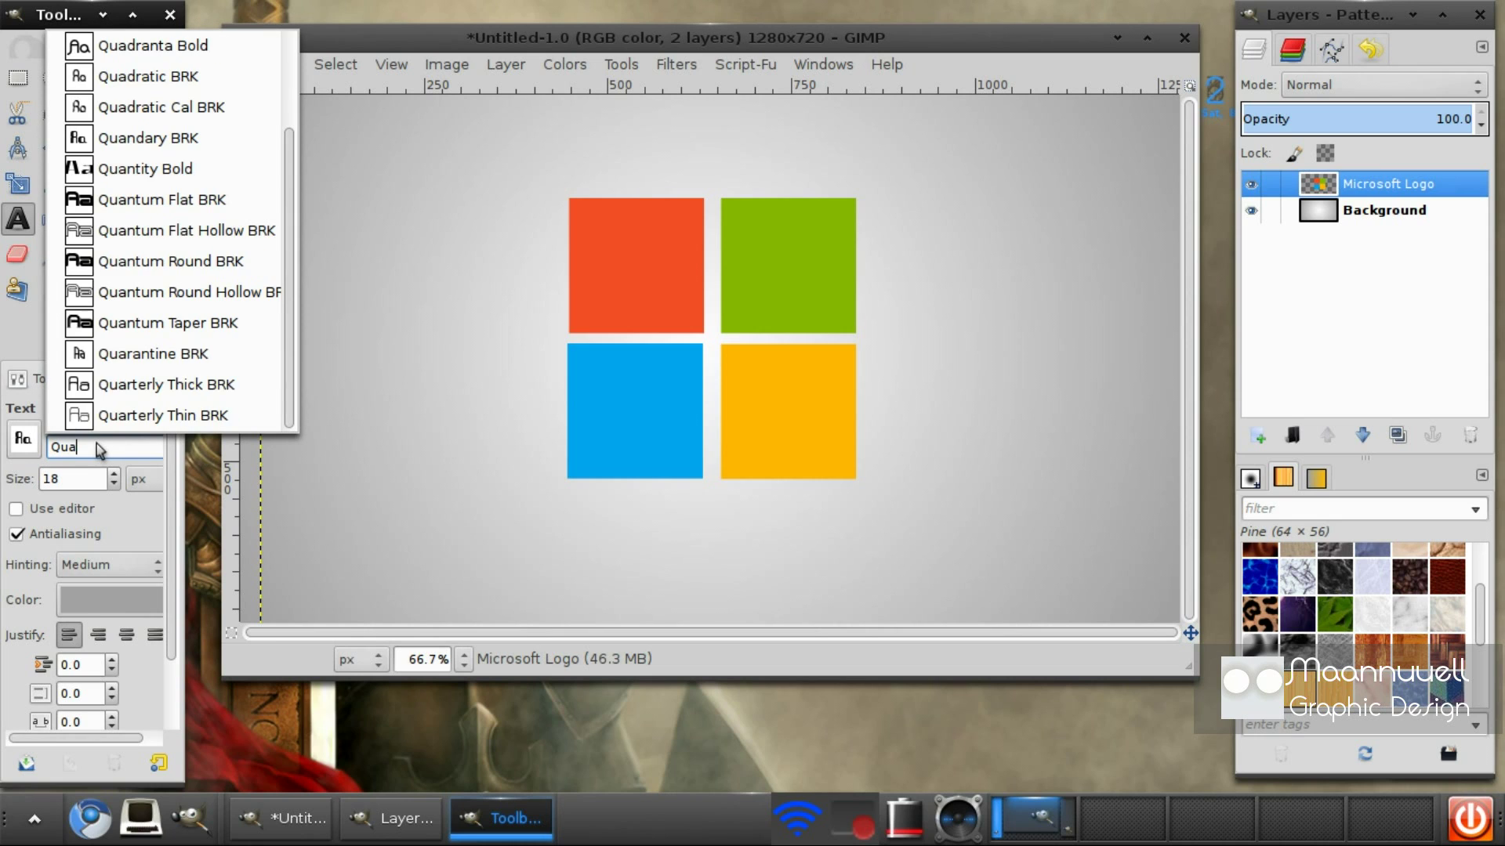
pyautogui.click(149, 61)
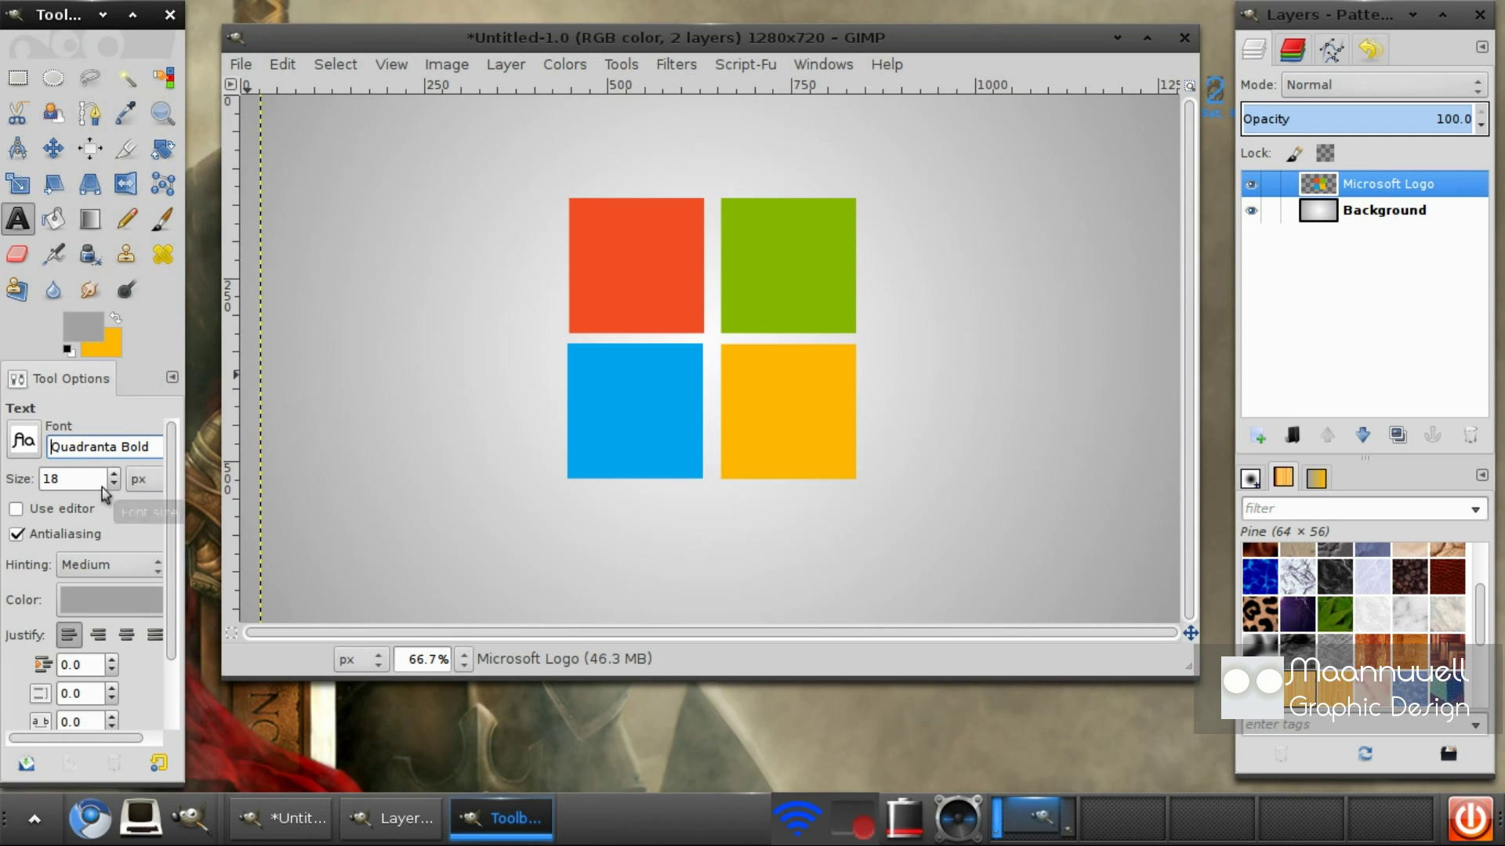
pyautogui.press('Tab')
pyautogui.press('BackSpace')
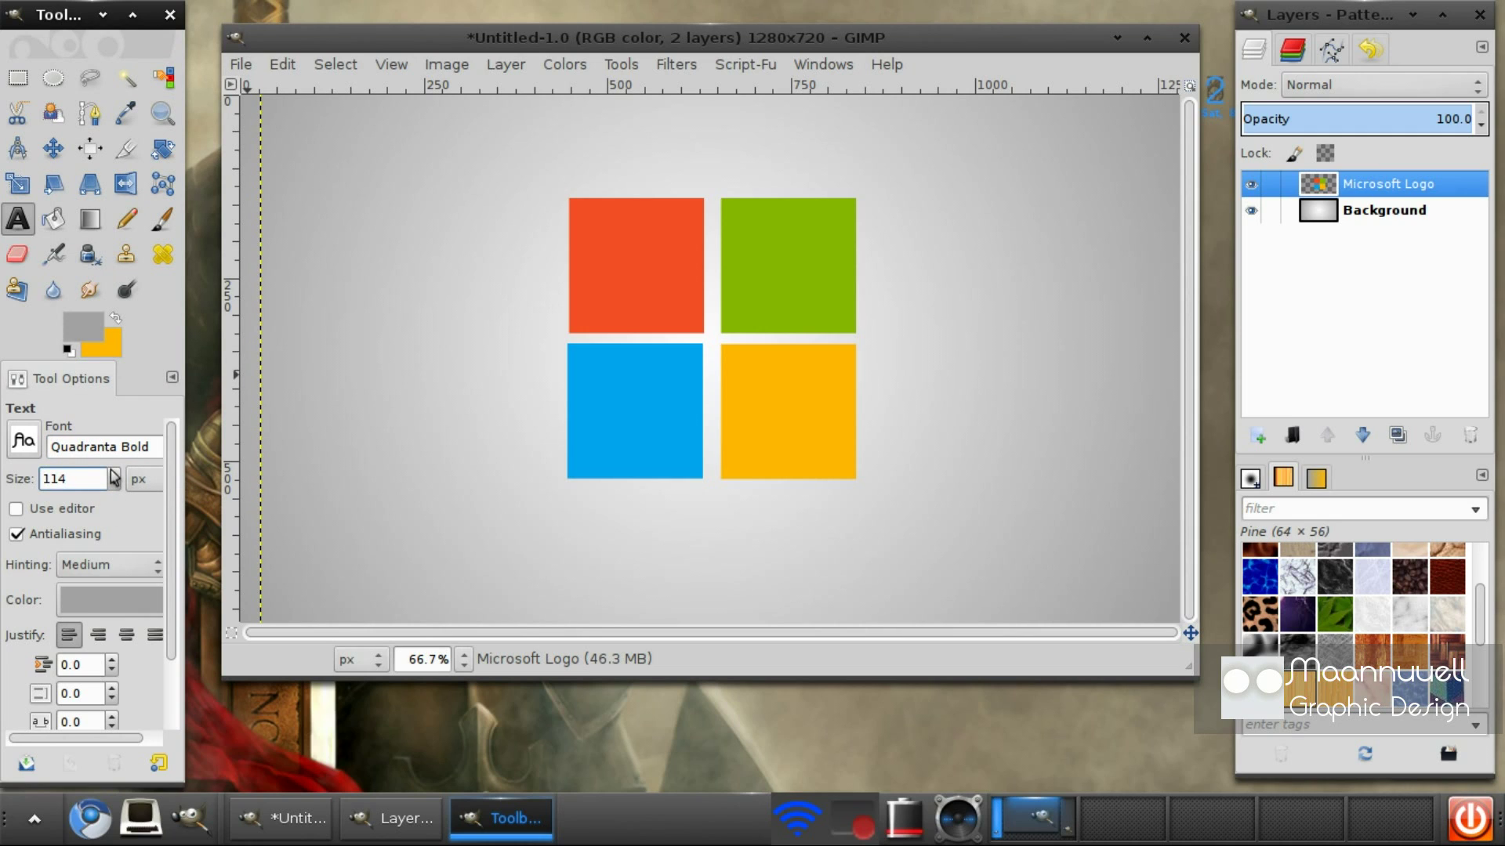
# Add a text box below the logo reading 'Microsoft'
pyautogui.moveTo(516, 489); pyautogui.dragTo(946, 613)
pyautogui.write('Mi')
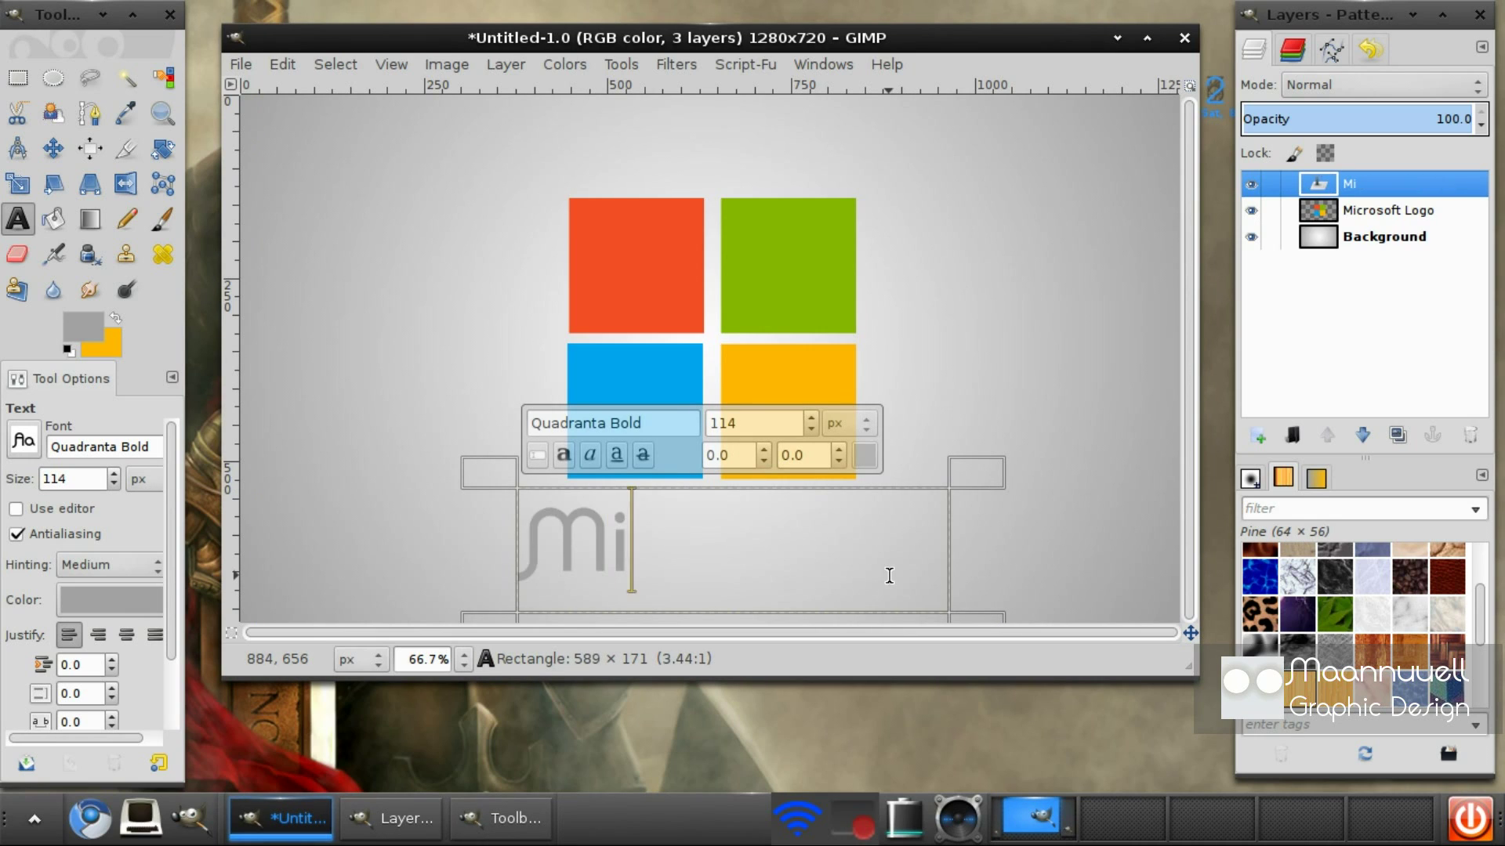
pyautogui.write('crod')
pyautogui.press('BackSpace')
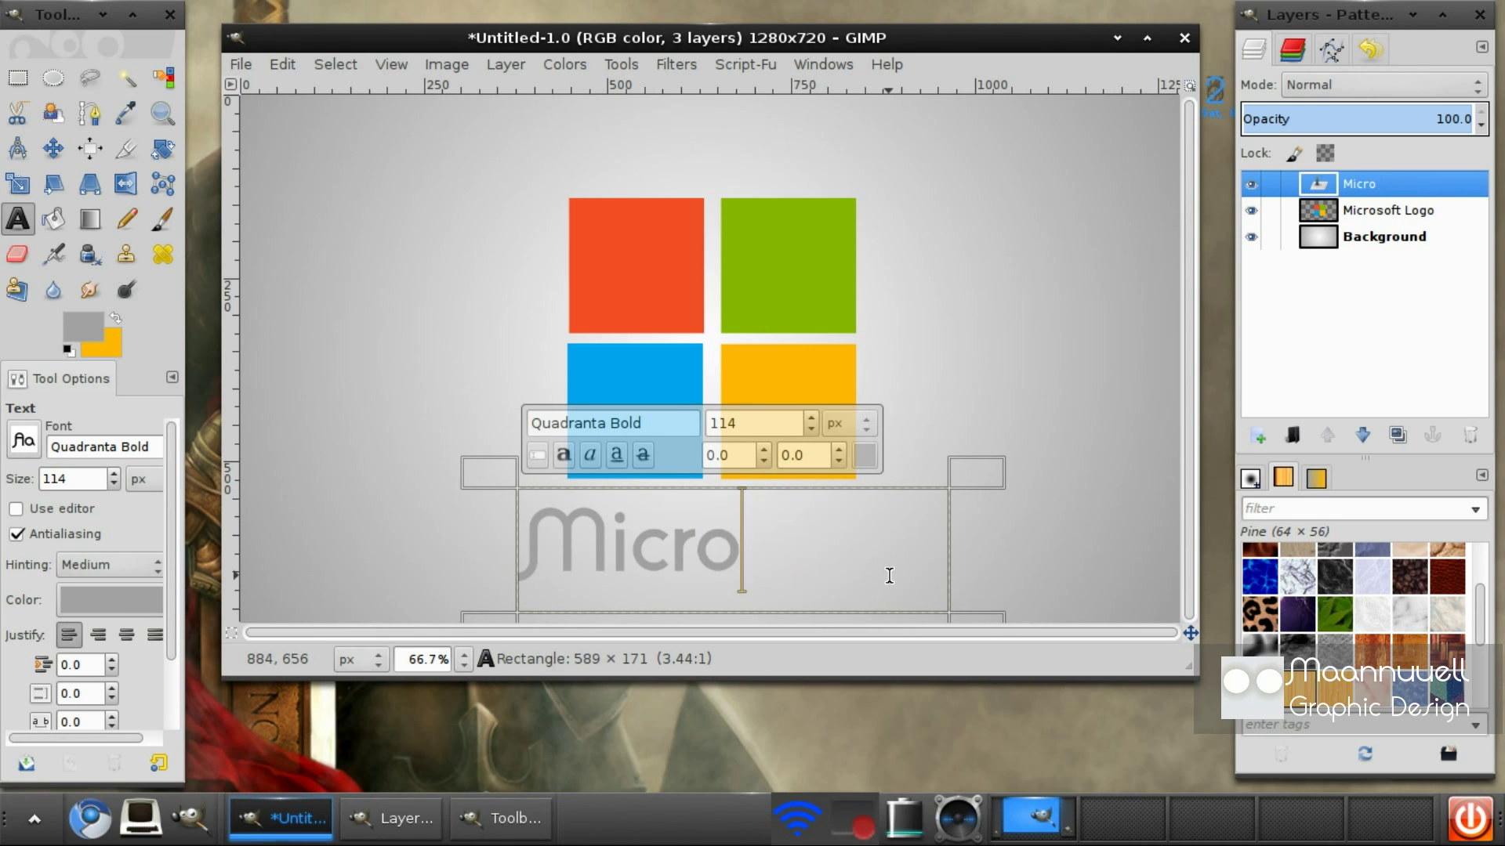
pyautogui.write('soft')
# Enlarge the Microsoft text to 134 px and nudge it slightly upward
pyautogui.hotkey('ctrl', 'a')
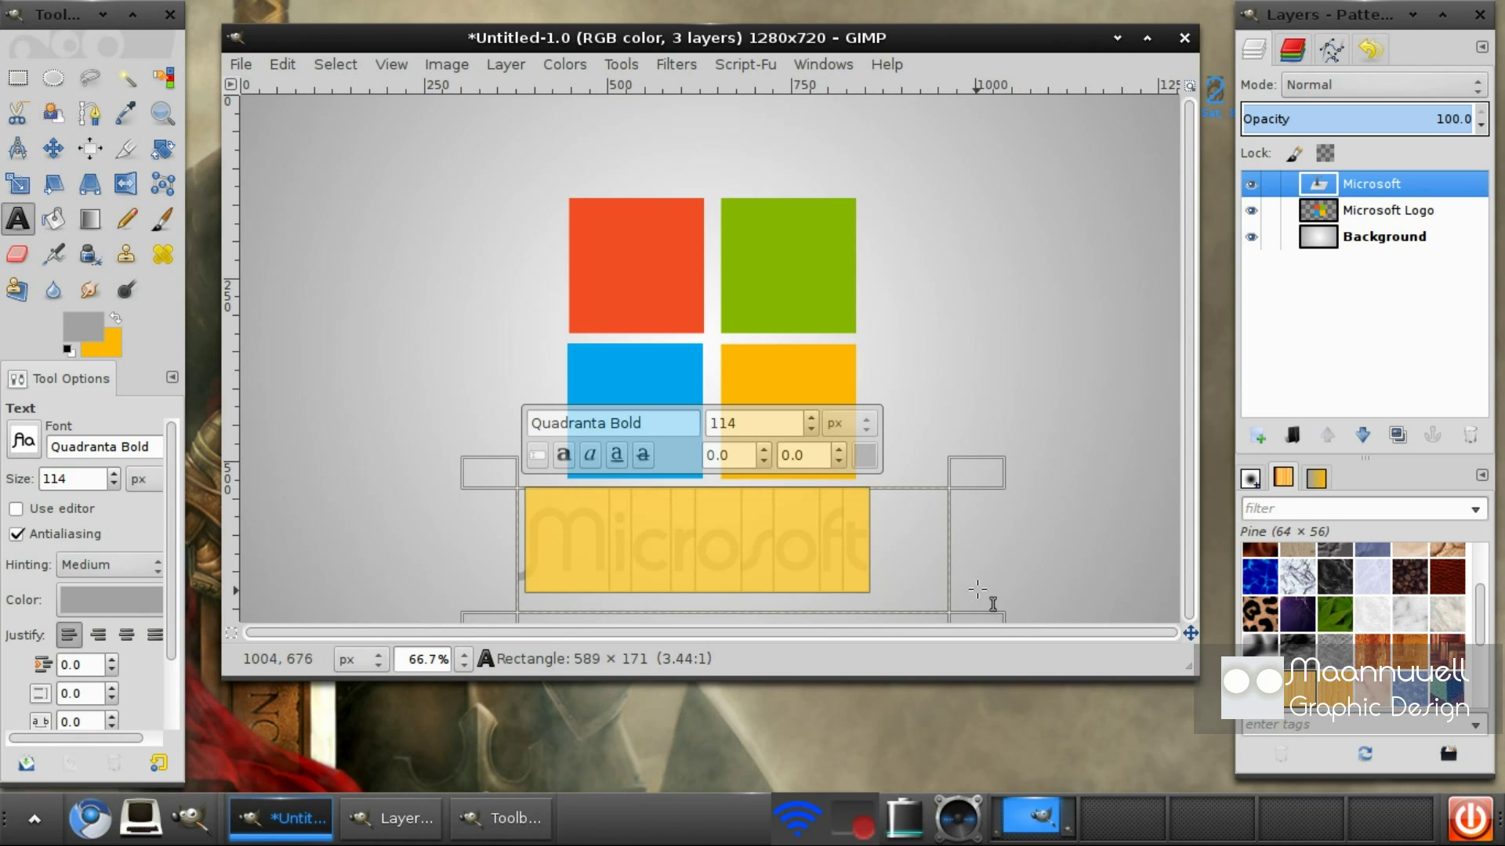
pyautogui.click(810, 421)
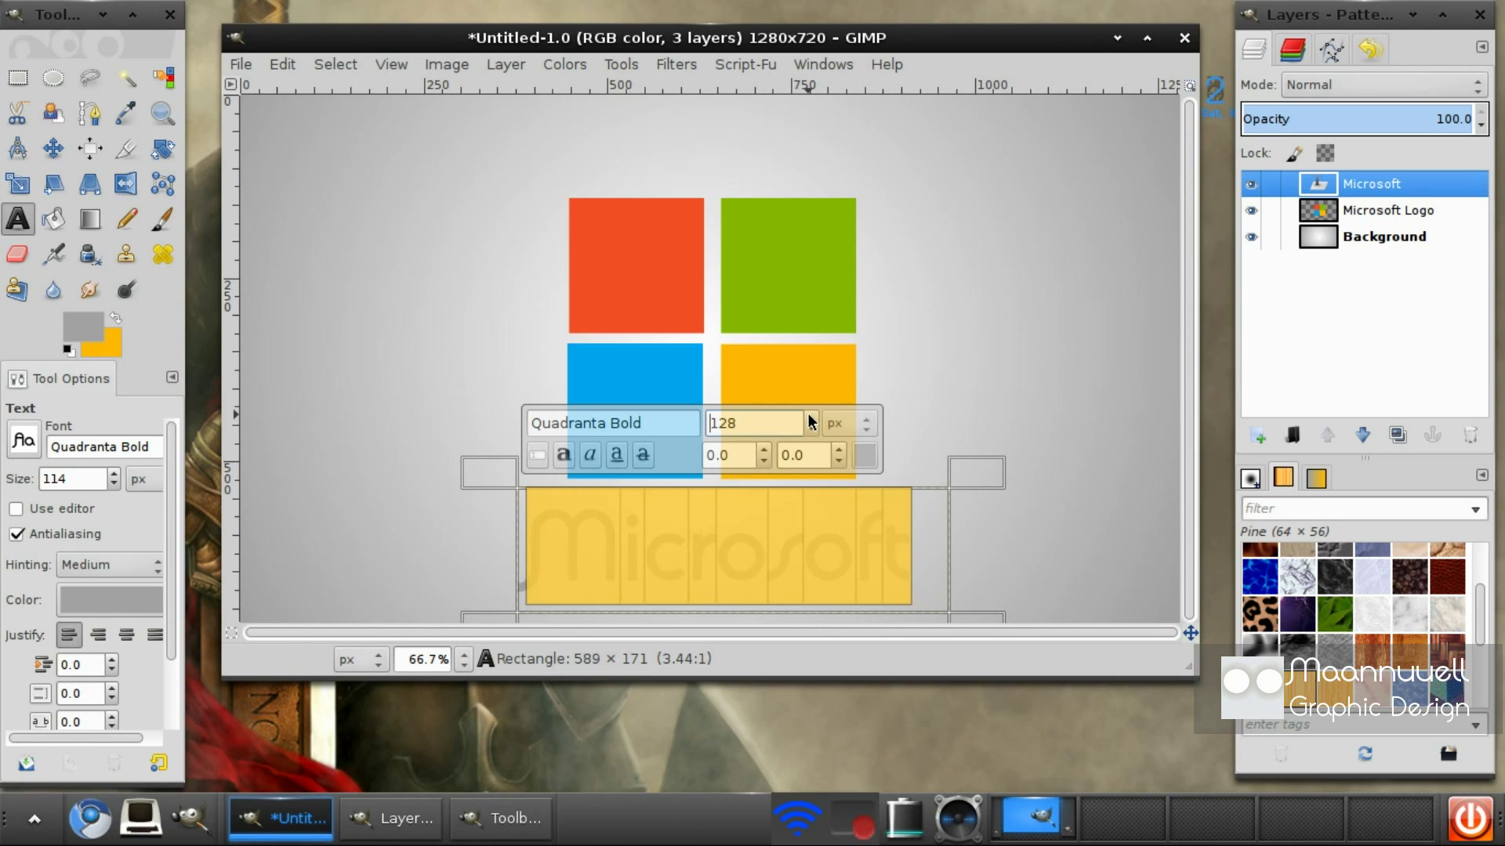
pyautogui.click(53, 148)
pyautogui.moveTo(618, 563); pyautogui.dragTo(618, 558)
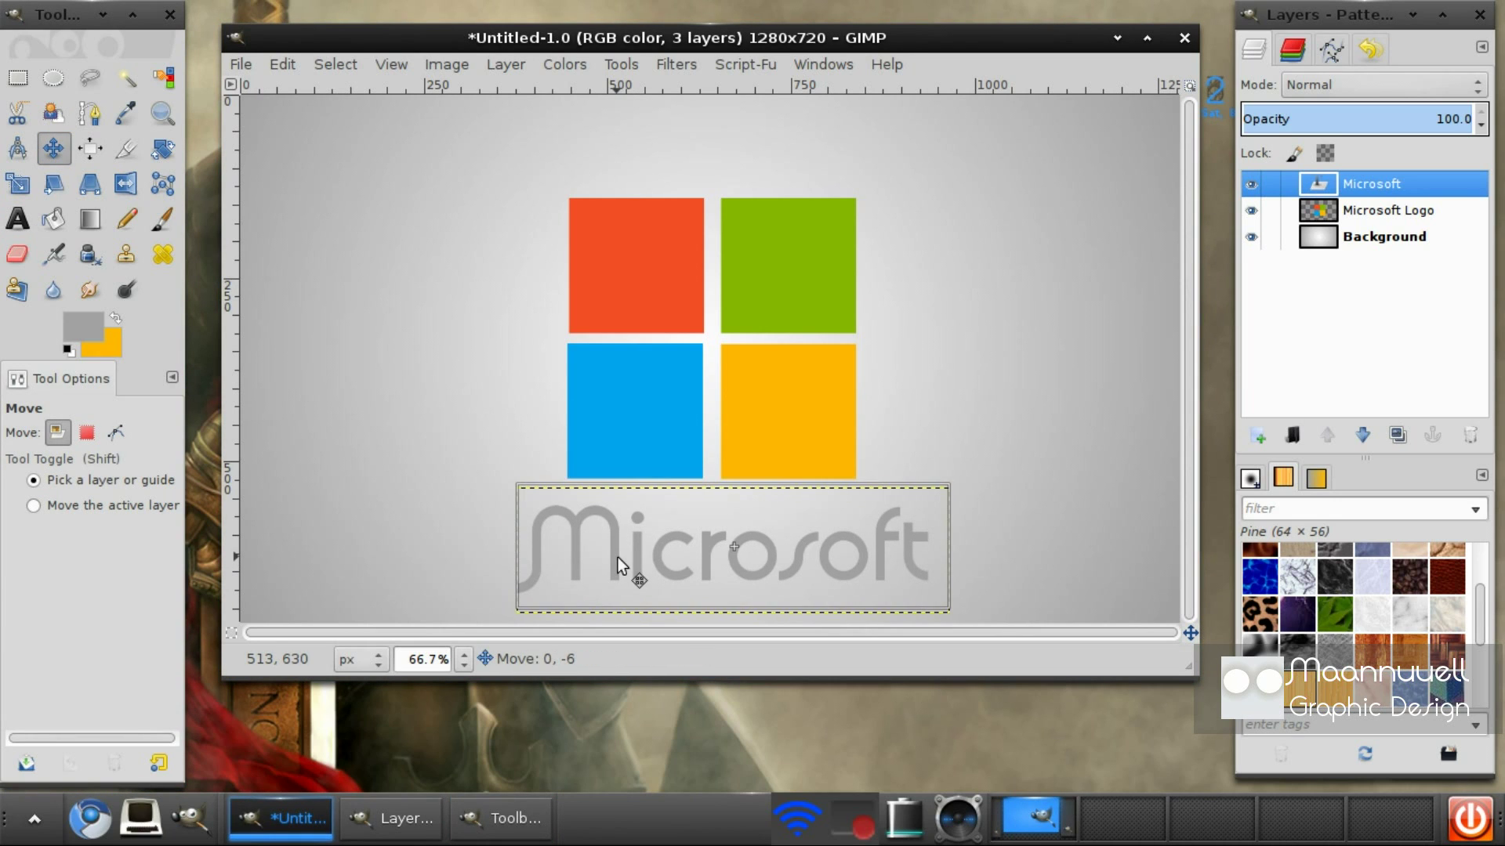
pyautogui.click(18, 218)
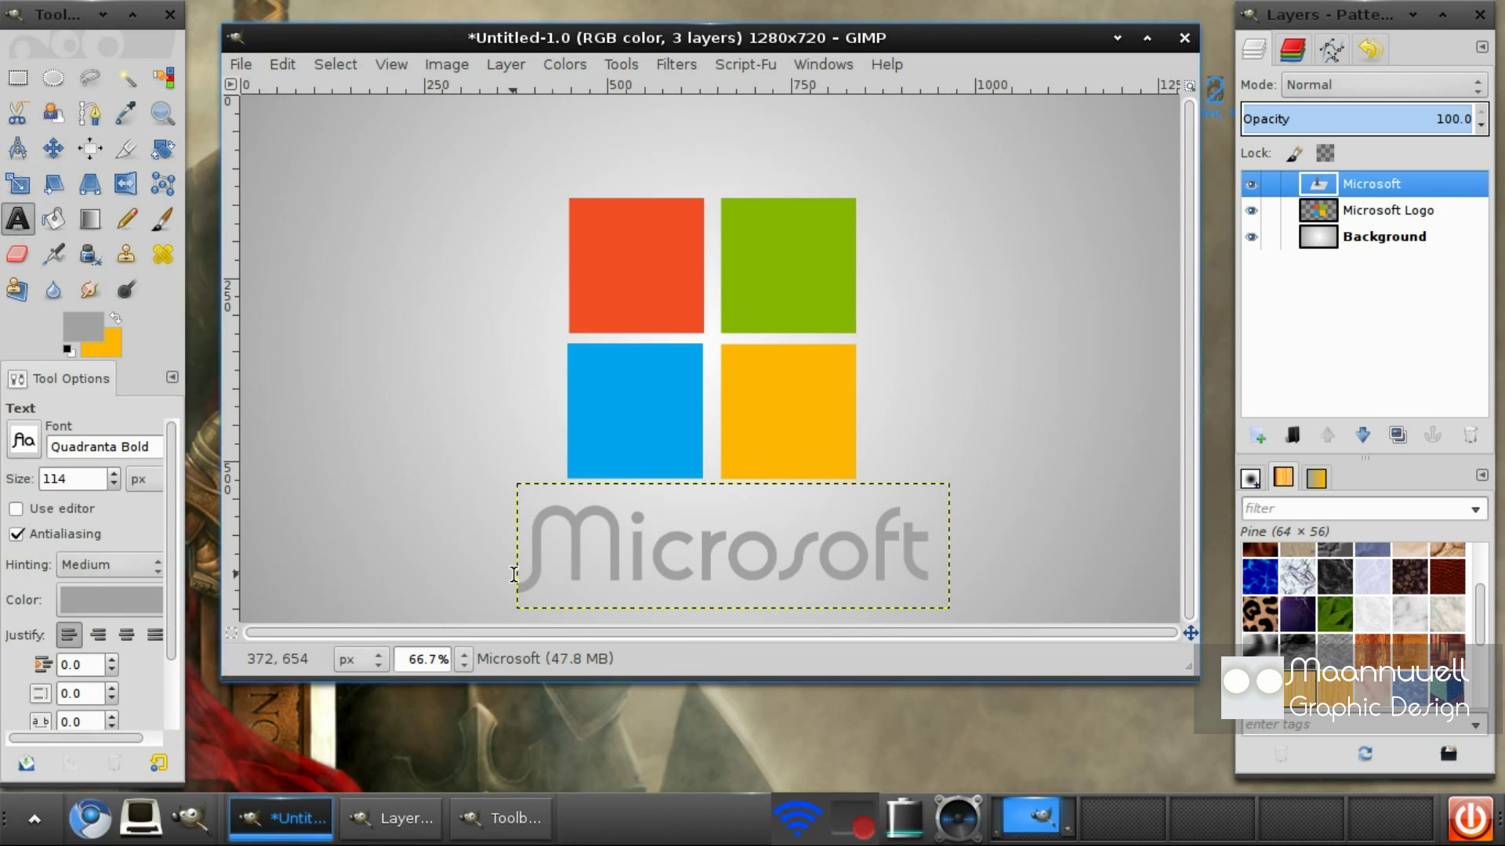
# Recolour the Microsoft text dark blue 2f2f94 and reselect the Microsoft text layer
pyautogui.click(612, 581)
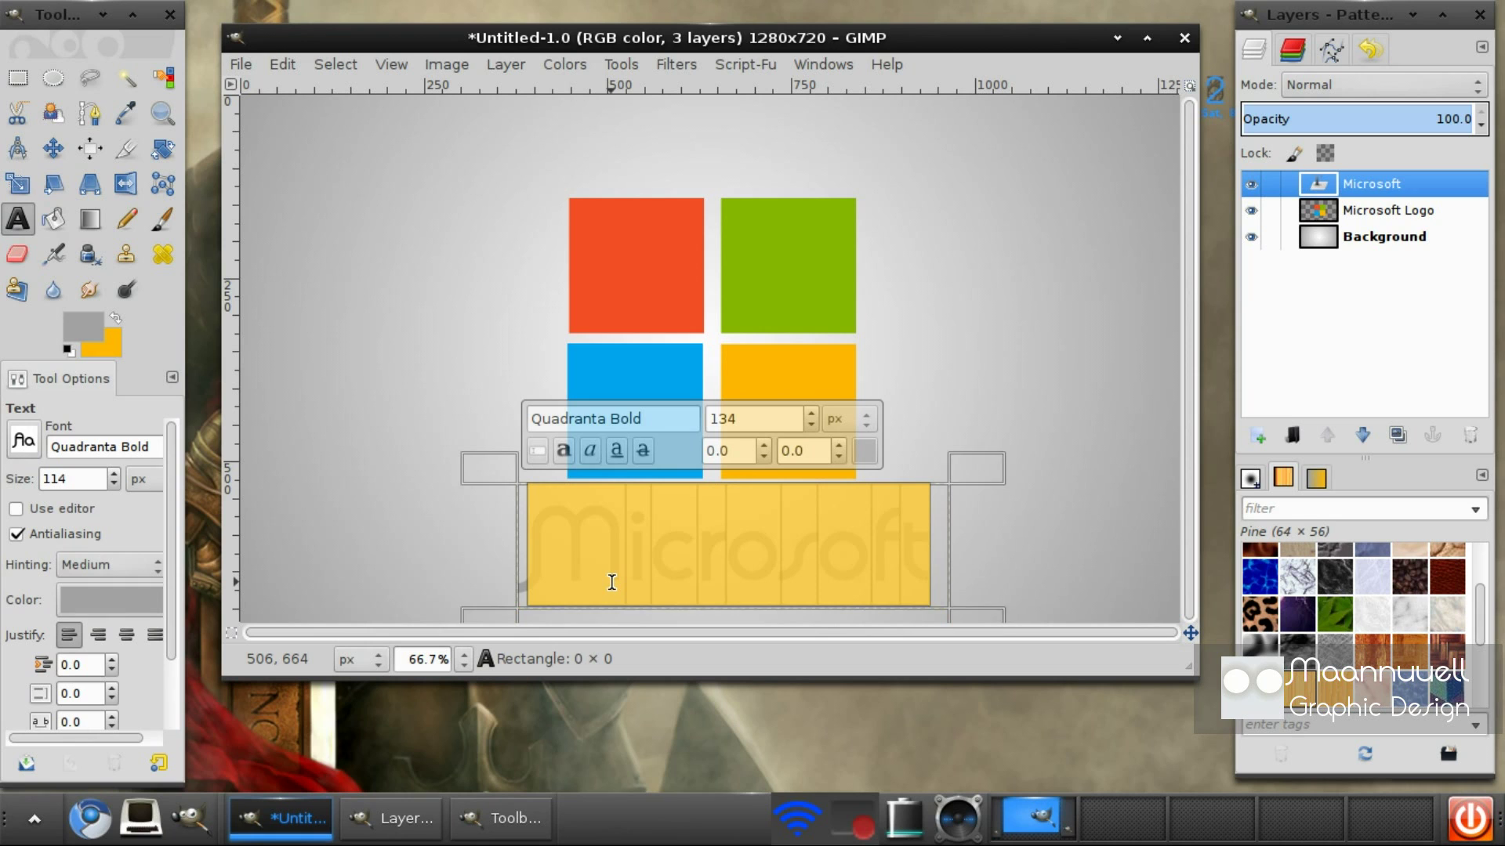
pyautogui.click(869, 452)
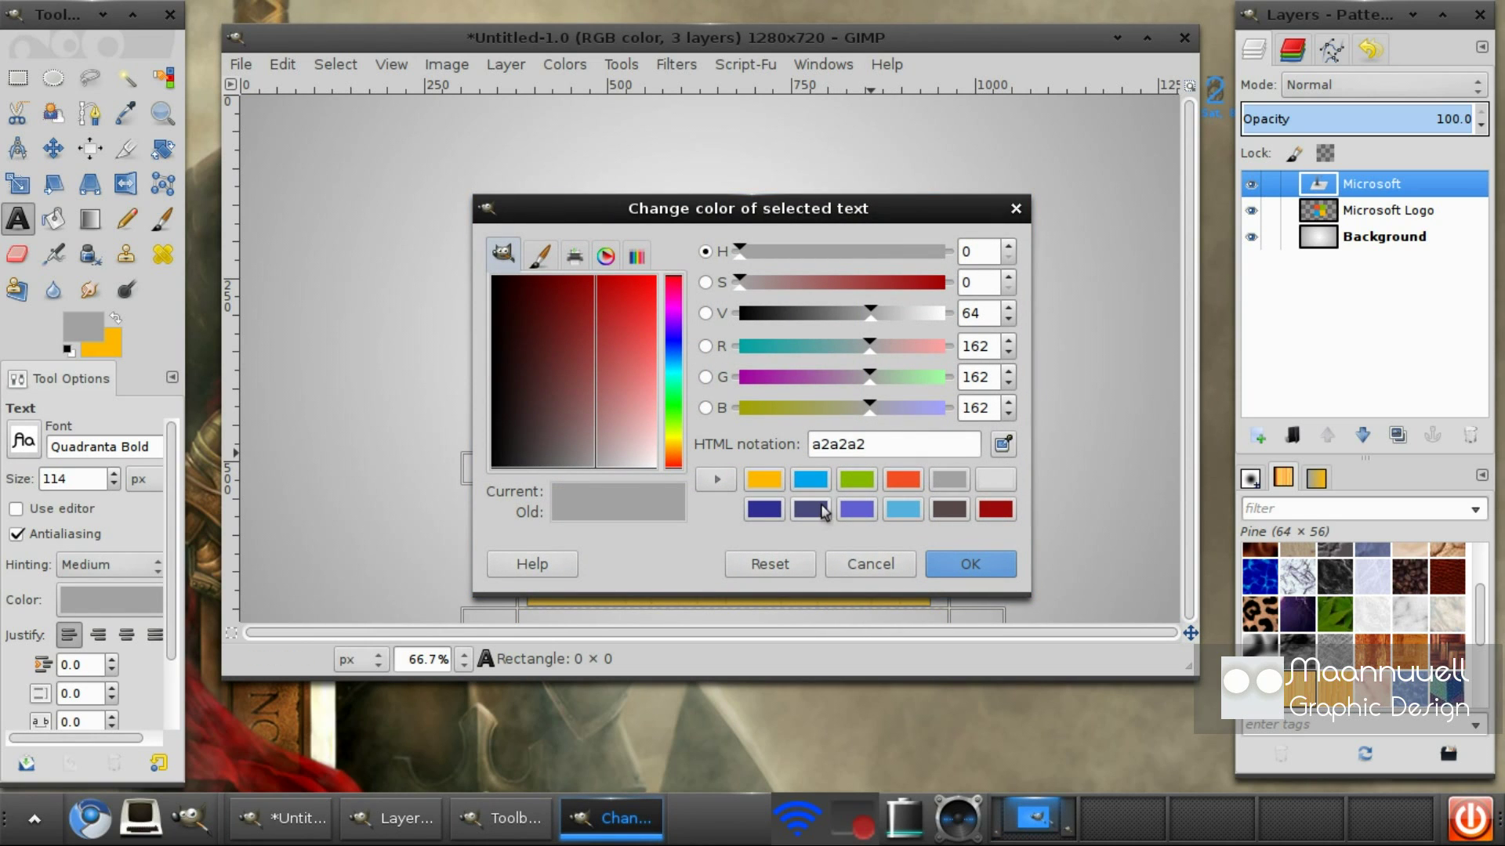
pyautogui.click(764, 509)
pyautogui.click(970, 564)
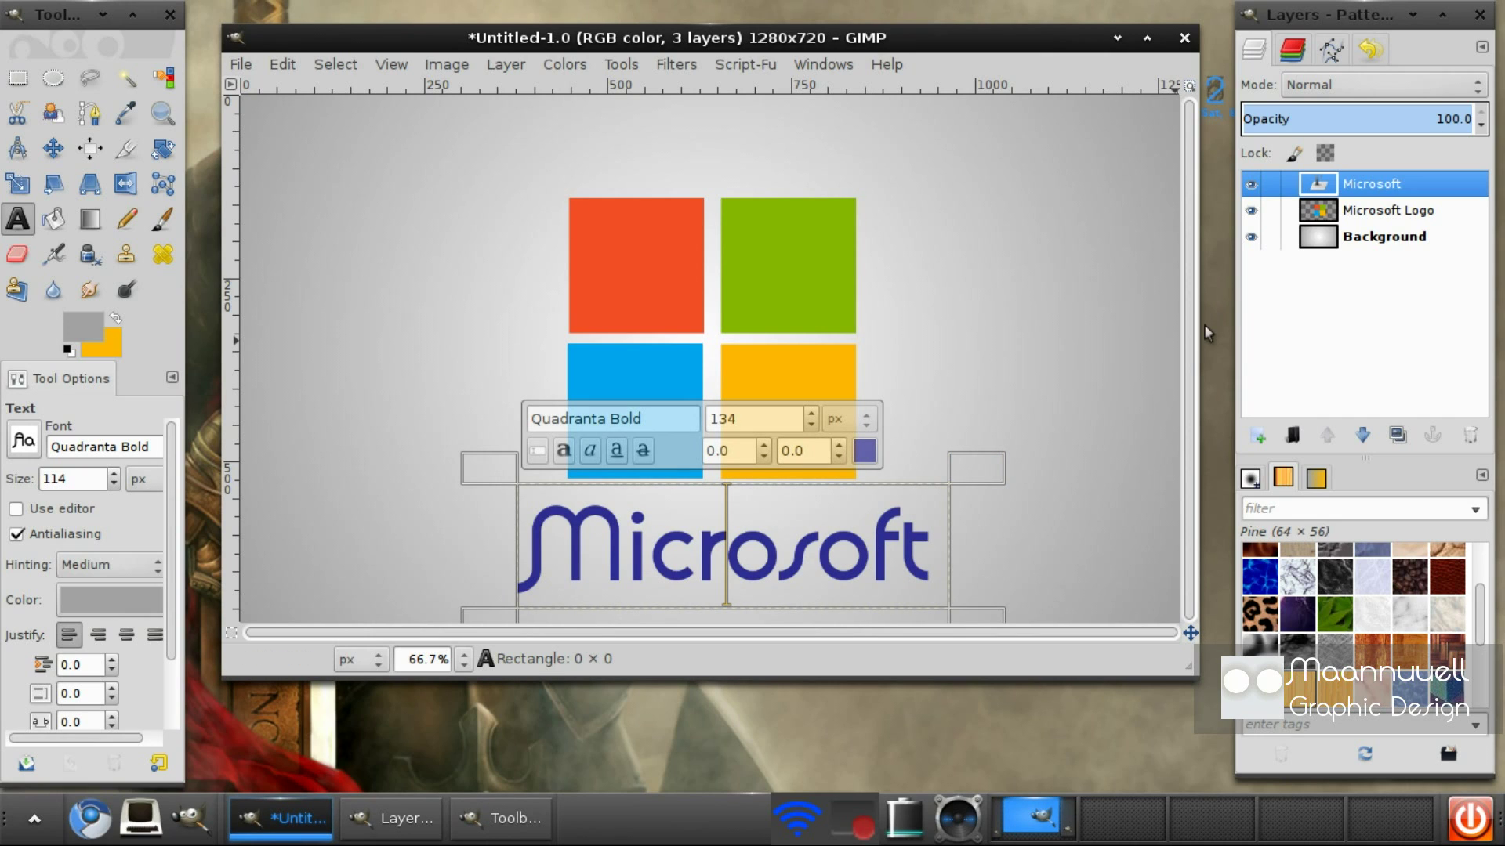
pyautogui.click(1371, 215)
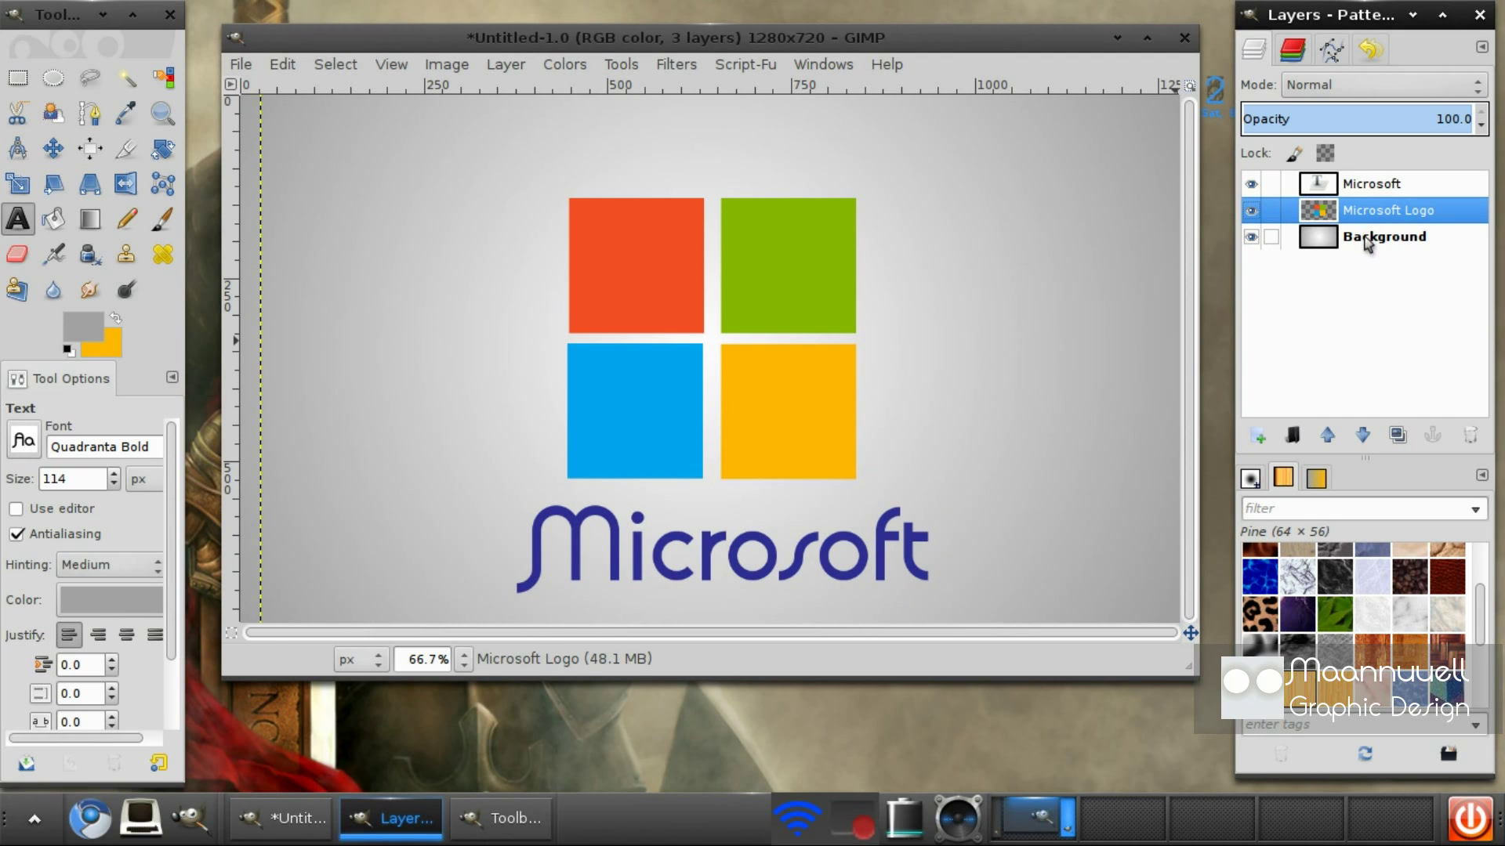
pyautogui.click(1354, 188)
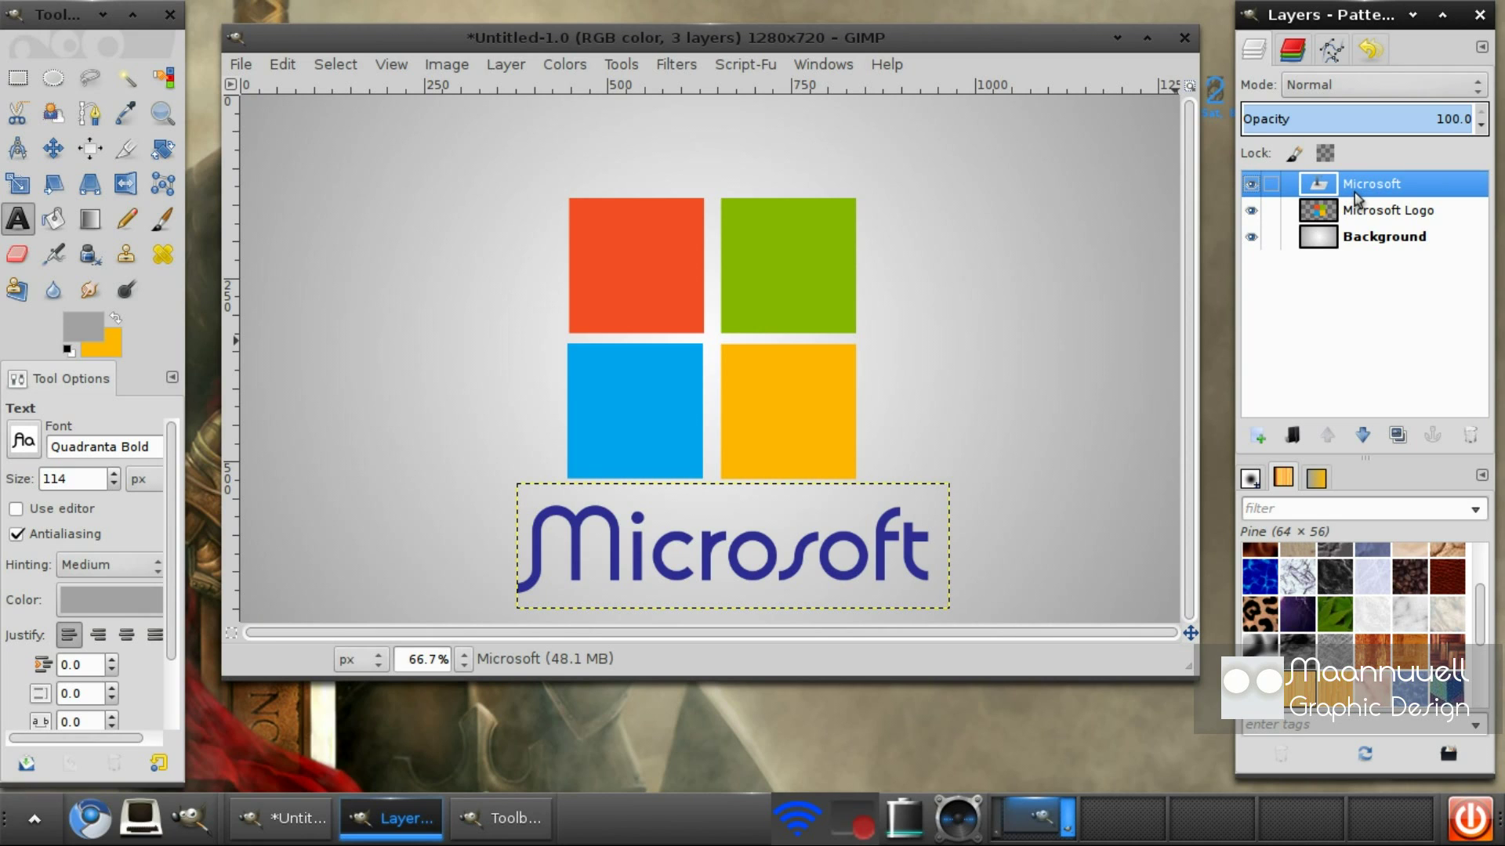
pyautogui.click(746, 66)
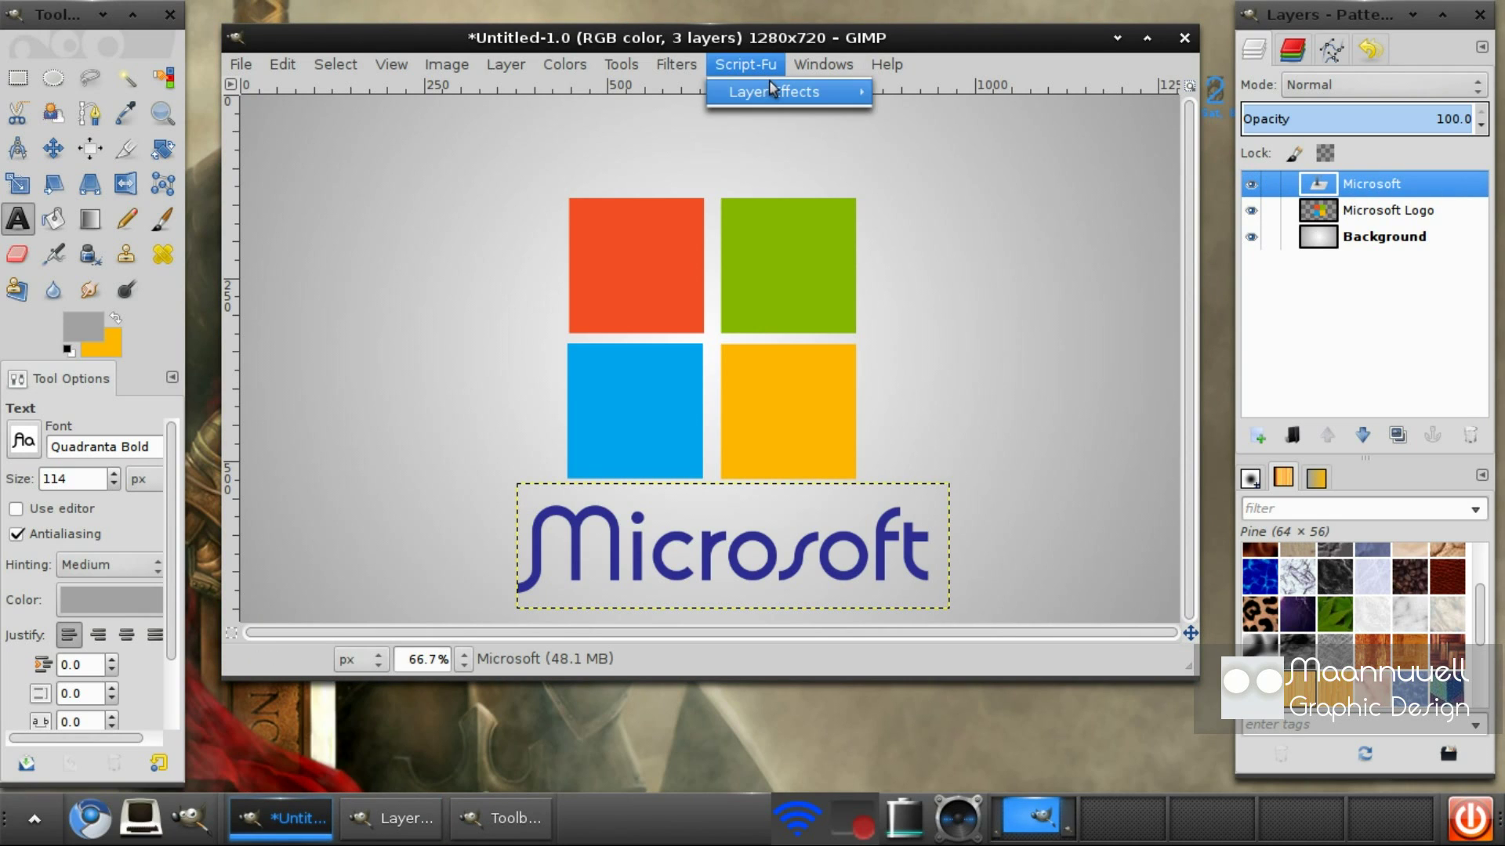
pyautogui.moveTo(675, 64)
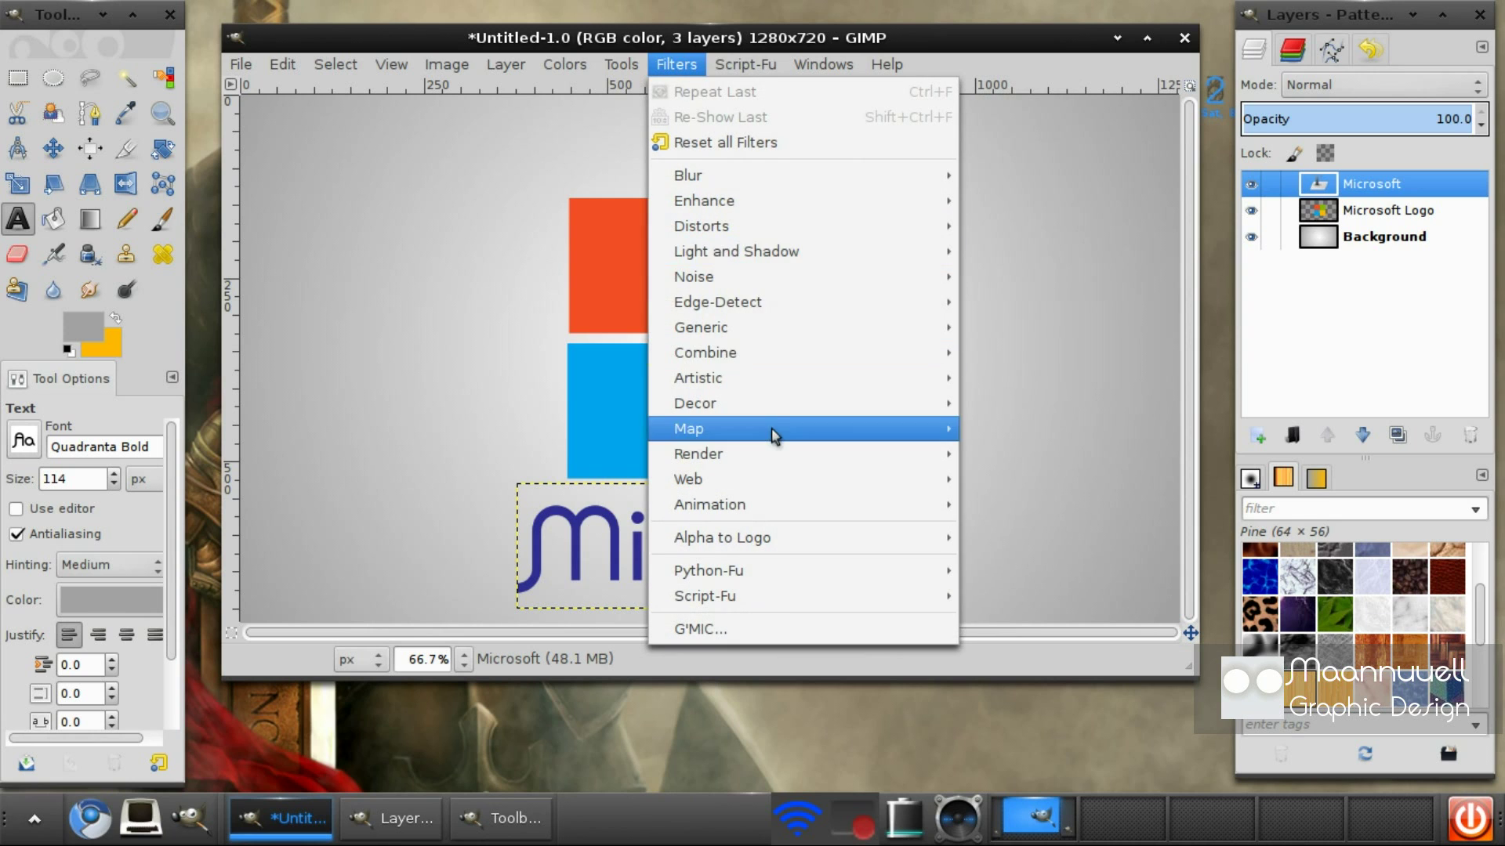
pyautogui.moveTo(768, 250)
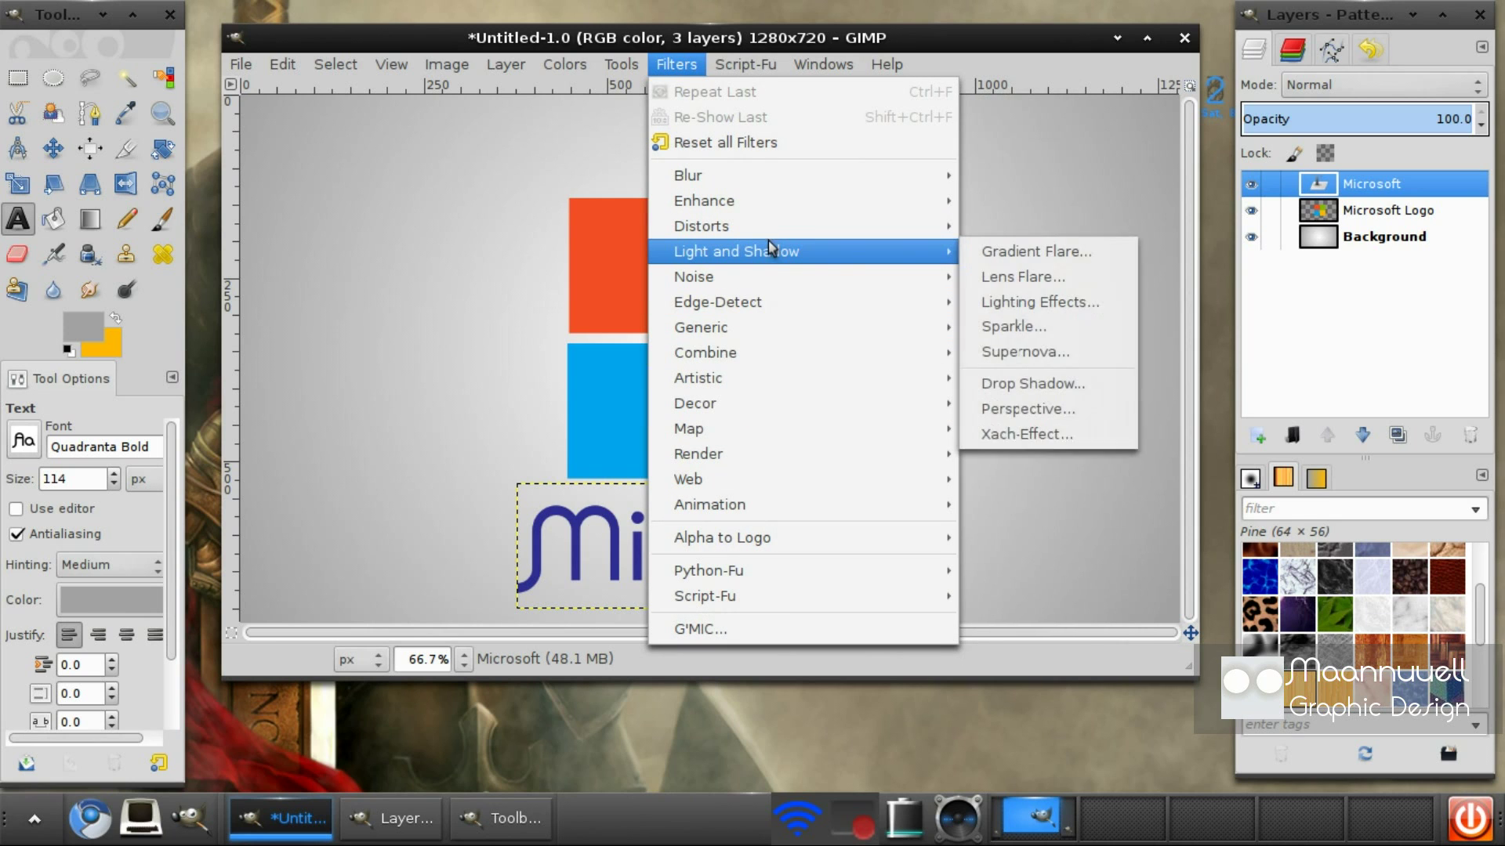
pyautogui.click(992, 387)
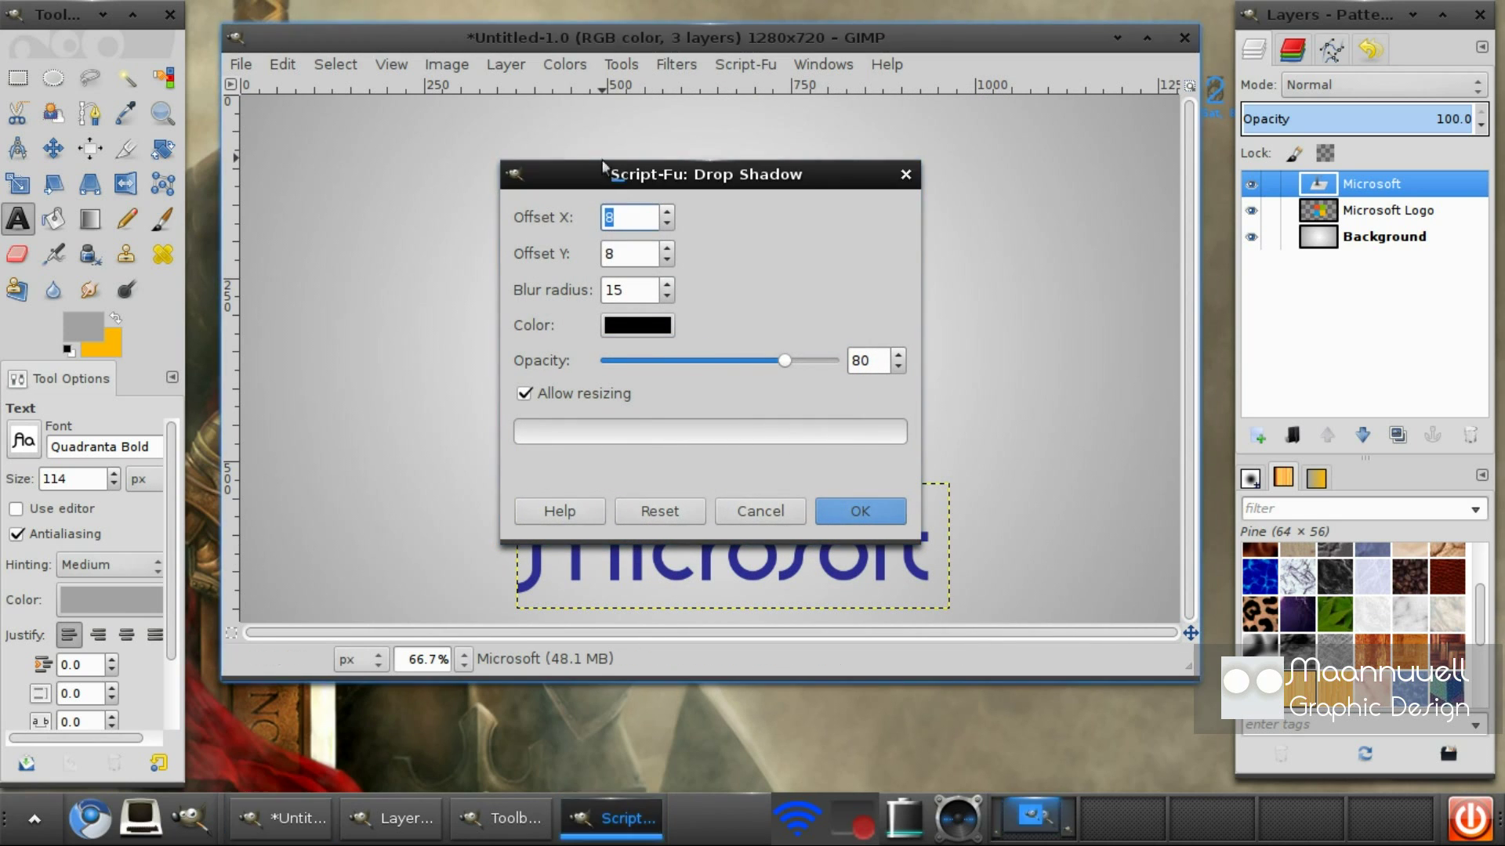
pyautogui.write('0')
pyautogui.press('Tab')
pyautogui.write('0')
pyautogui.press('Tab')
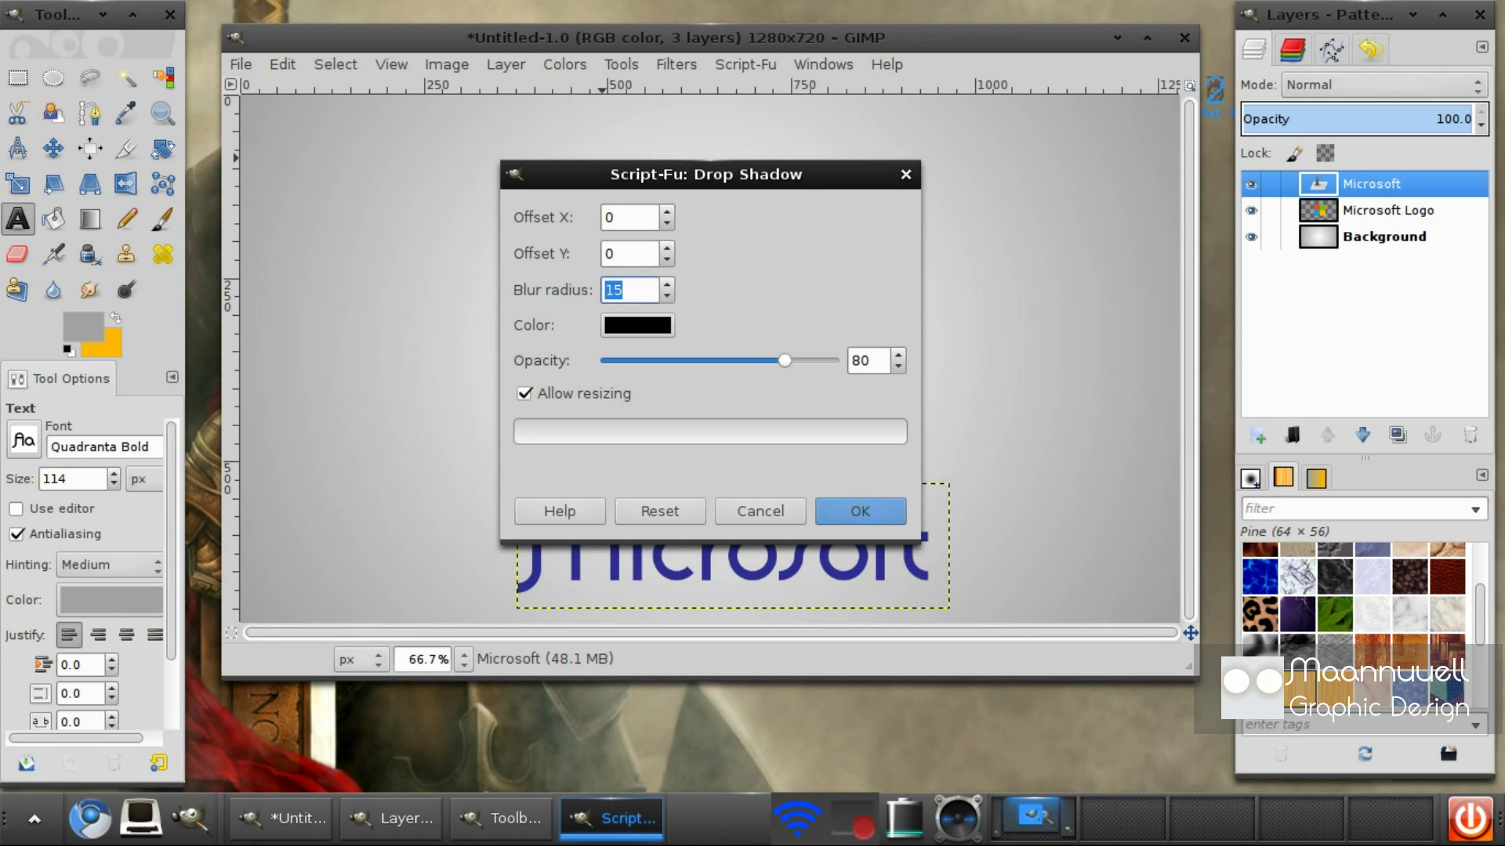
pyautogui.write('20')
pyautogui.press('Tab')
pyautogui.press('Tab')
pyautogui.press('Tab')
pyautogui.press('Tab')
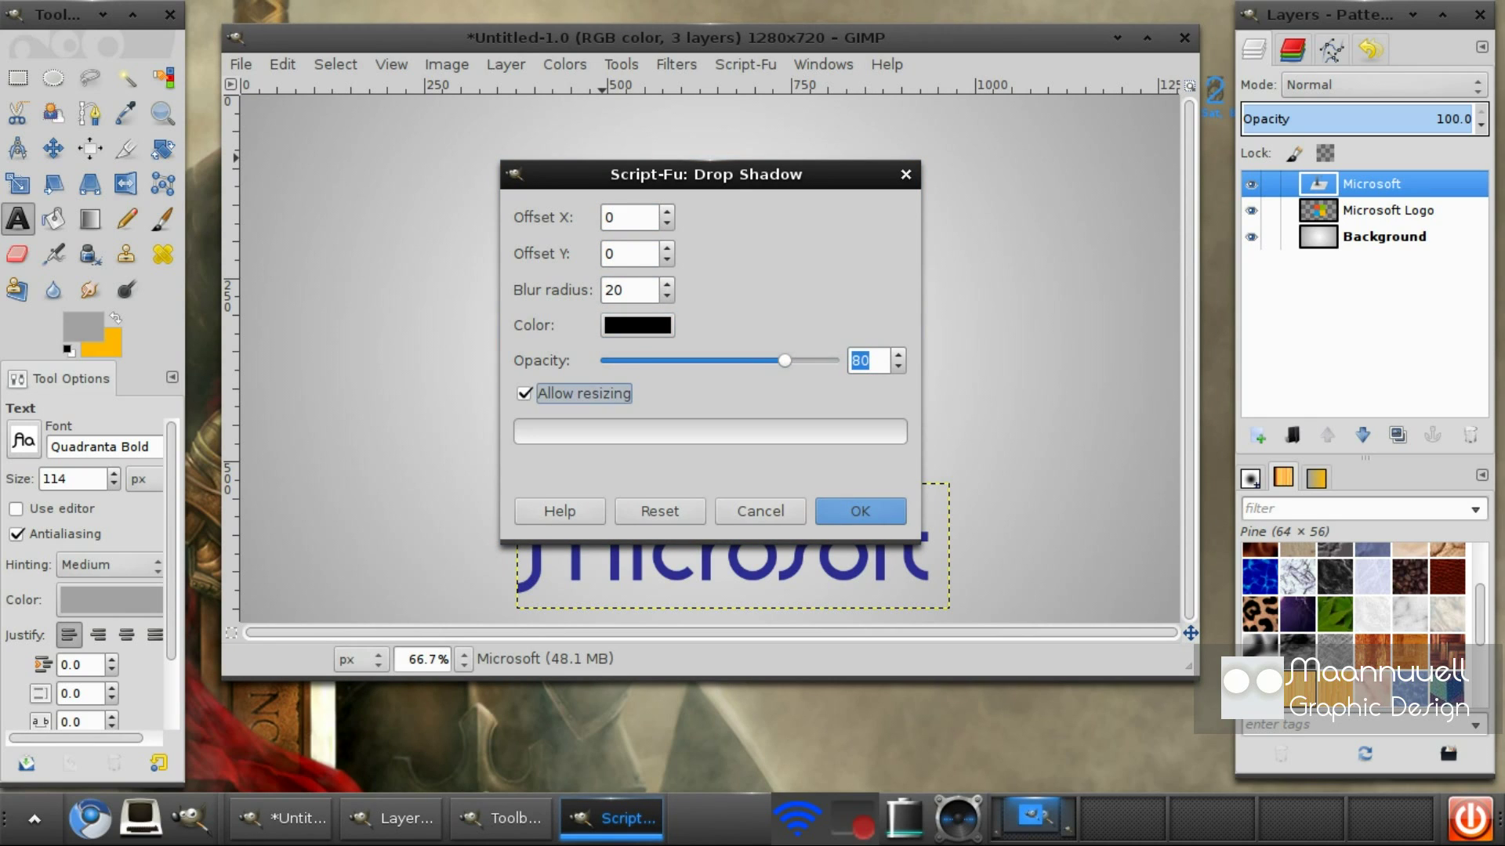
pyautogui.press('space')
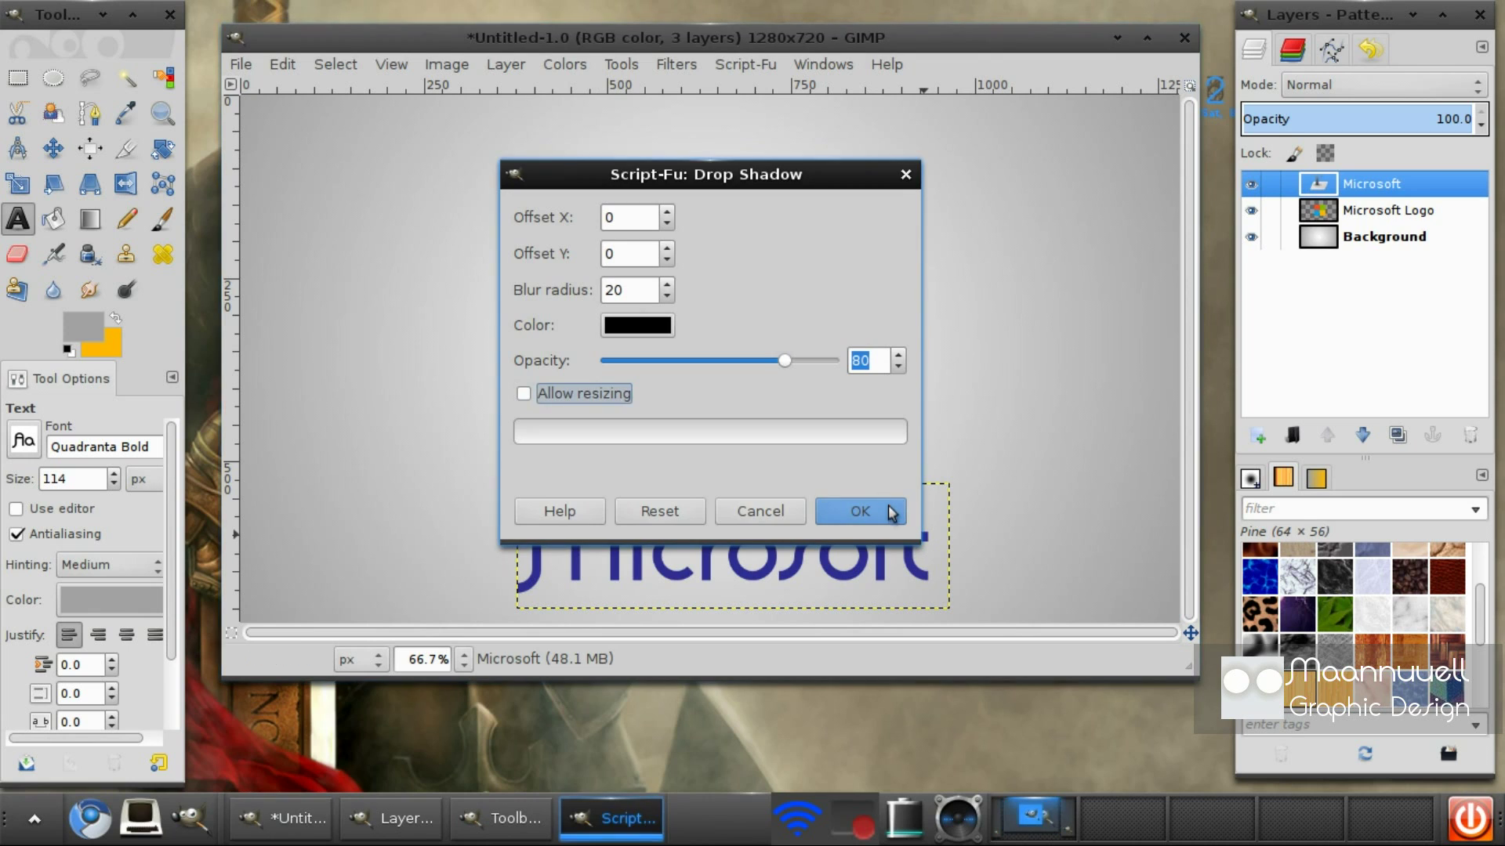
pyautogui.click(867, 508)
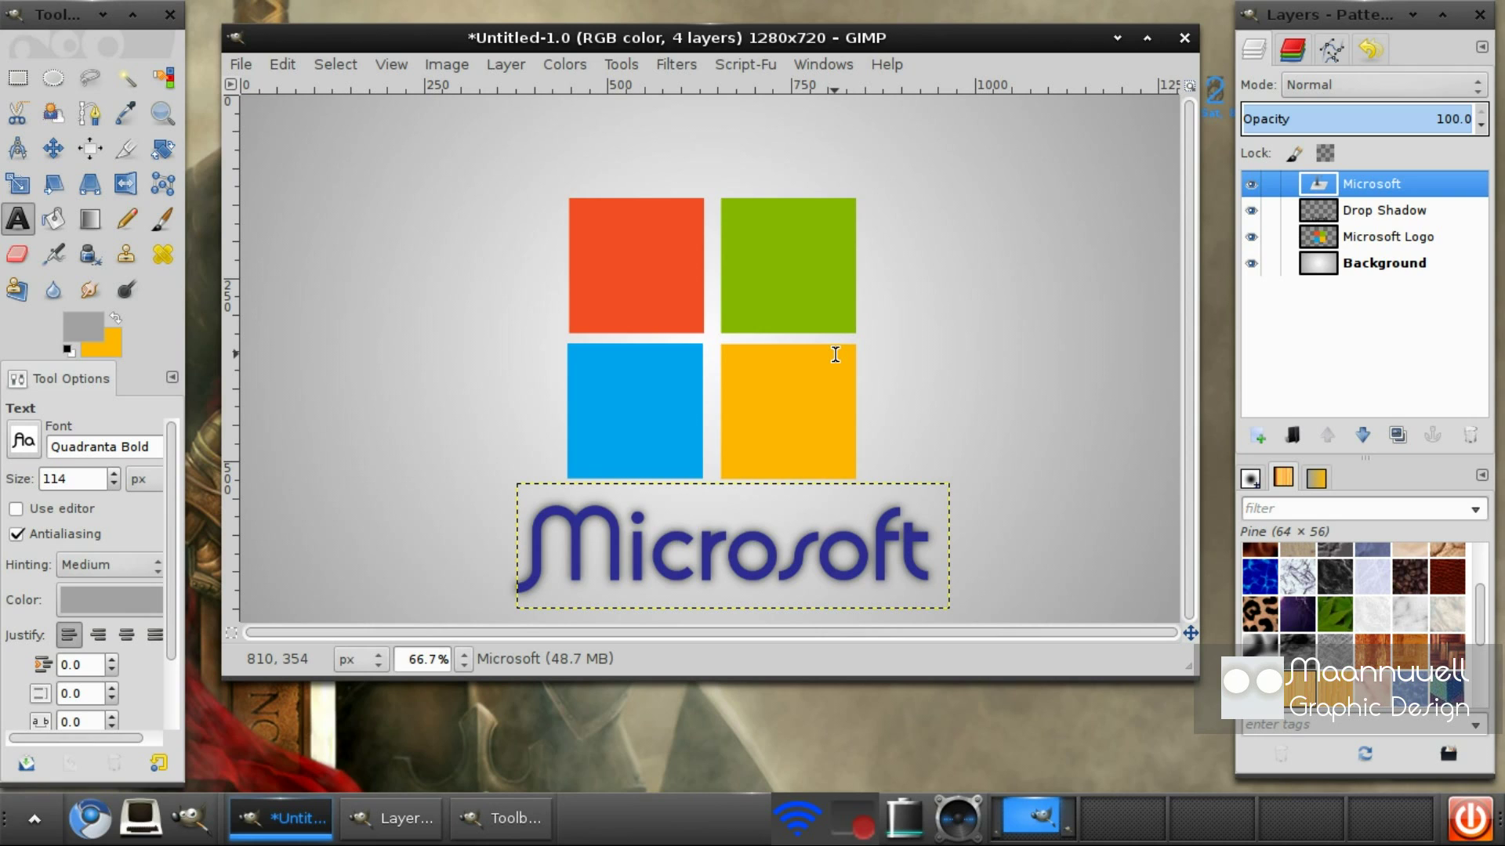
pyautogui.click(1368, 206)
pyautogui.click(1470, 436)
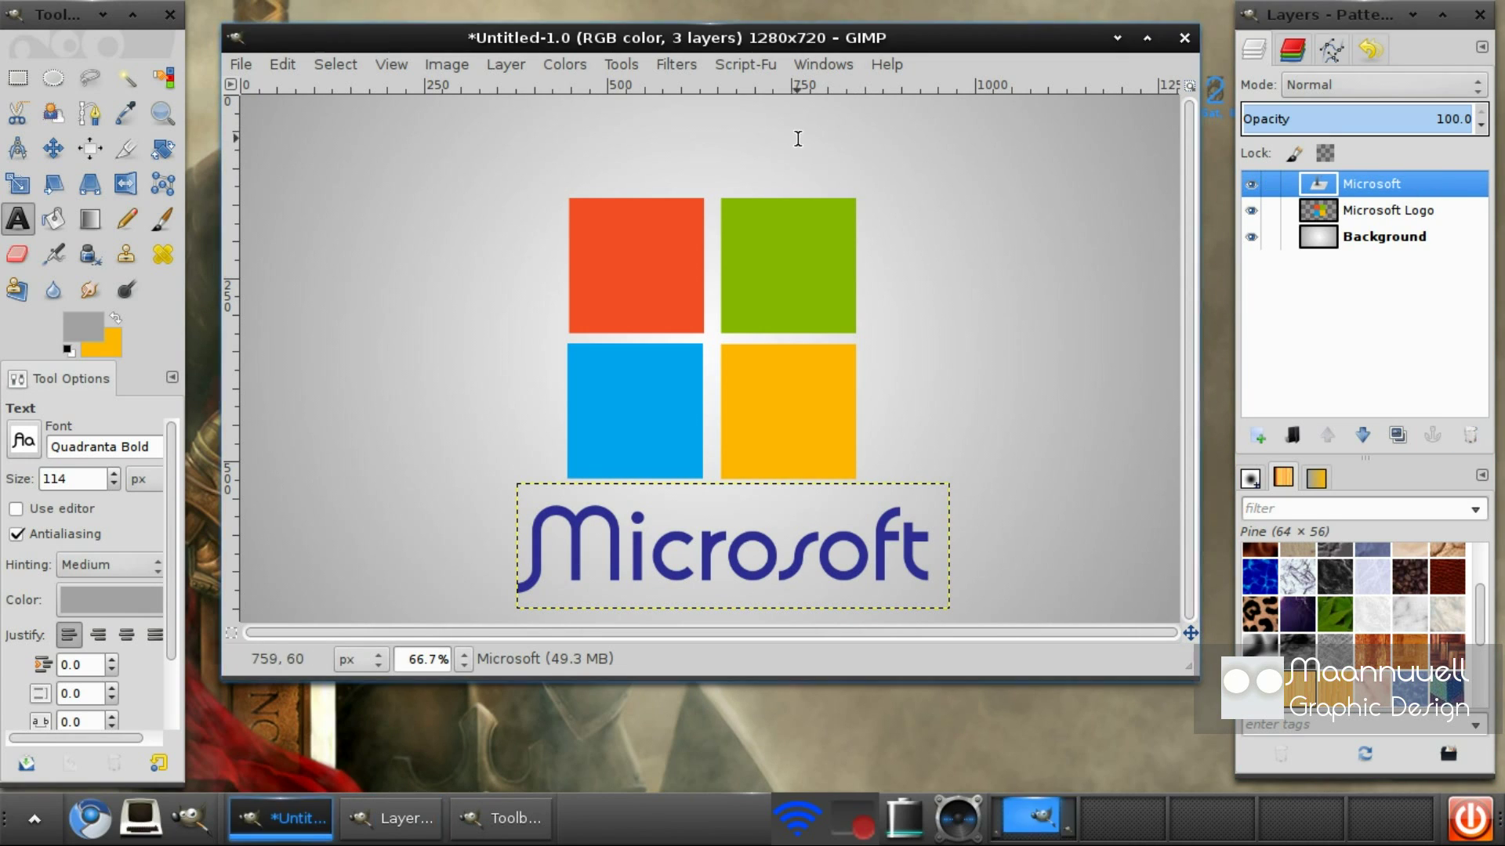
# Duplicate the Microsoft text layer and apply Motion Blur with length 56 and angle 121
pyautogui.click(1395, 439)
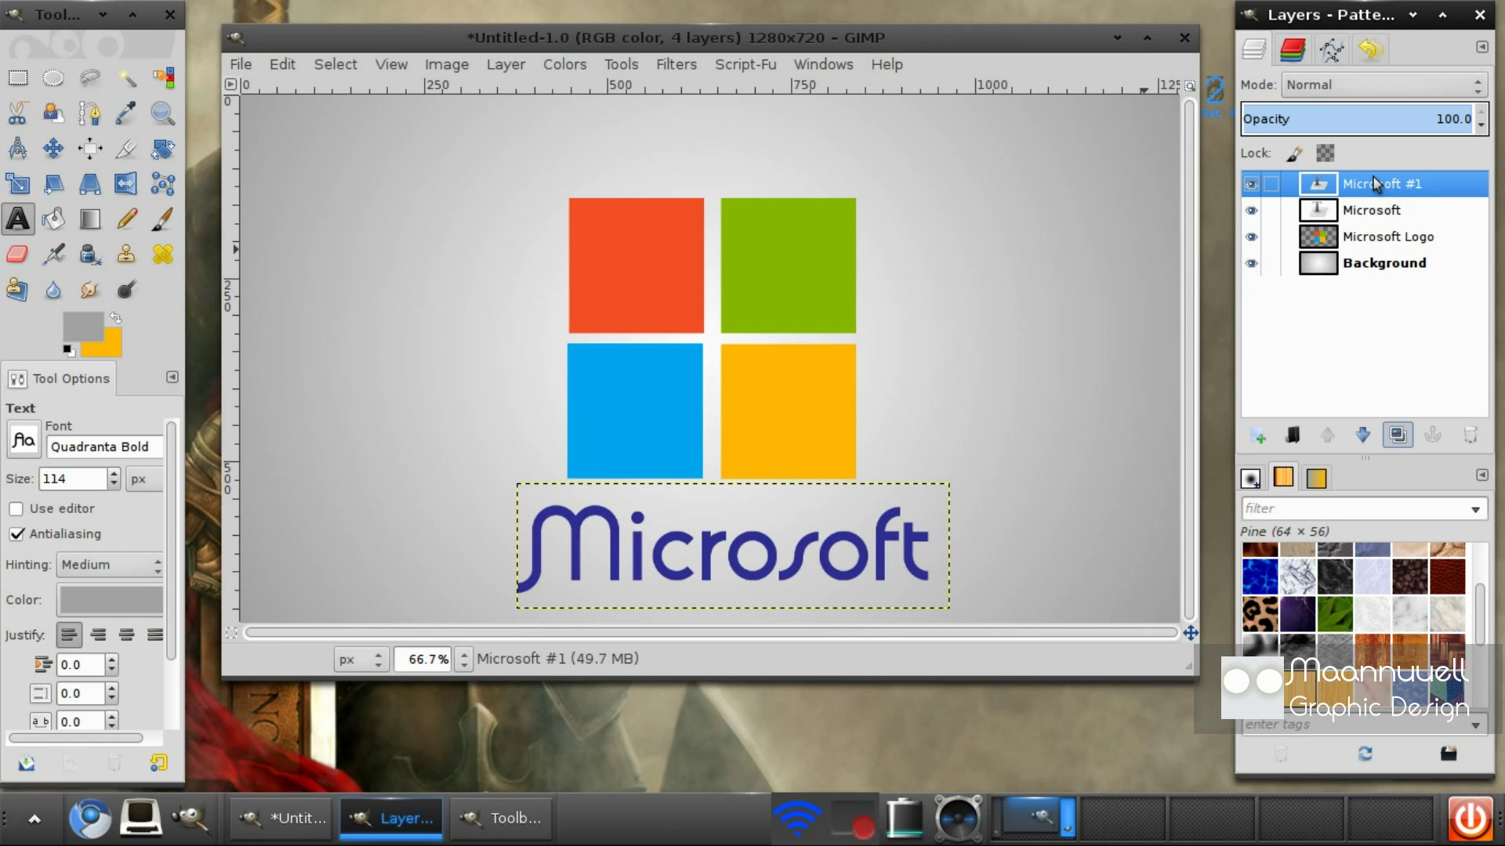
pyautogui.click(683, 64)
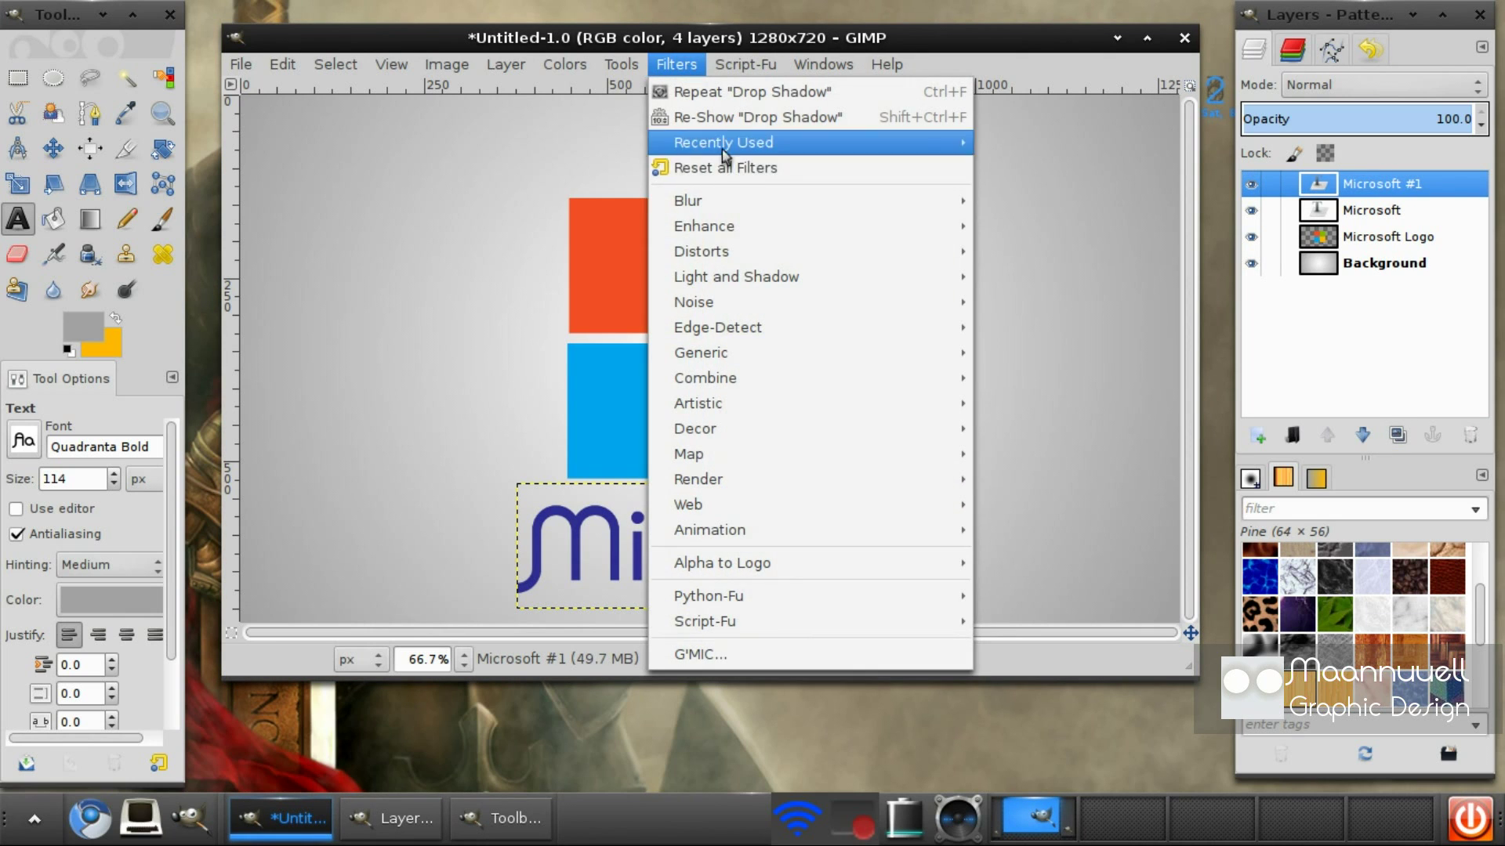
pyautogui.moveTo(756, 205)
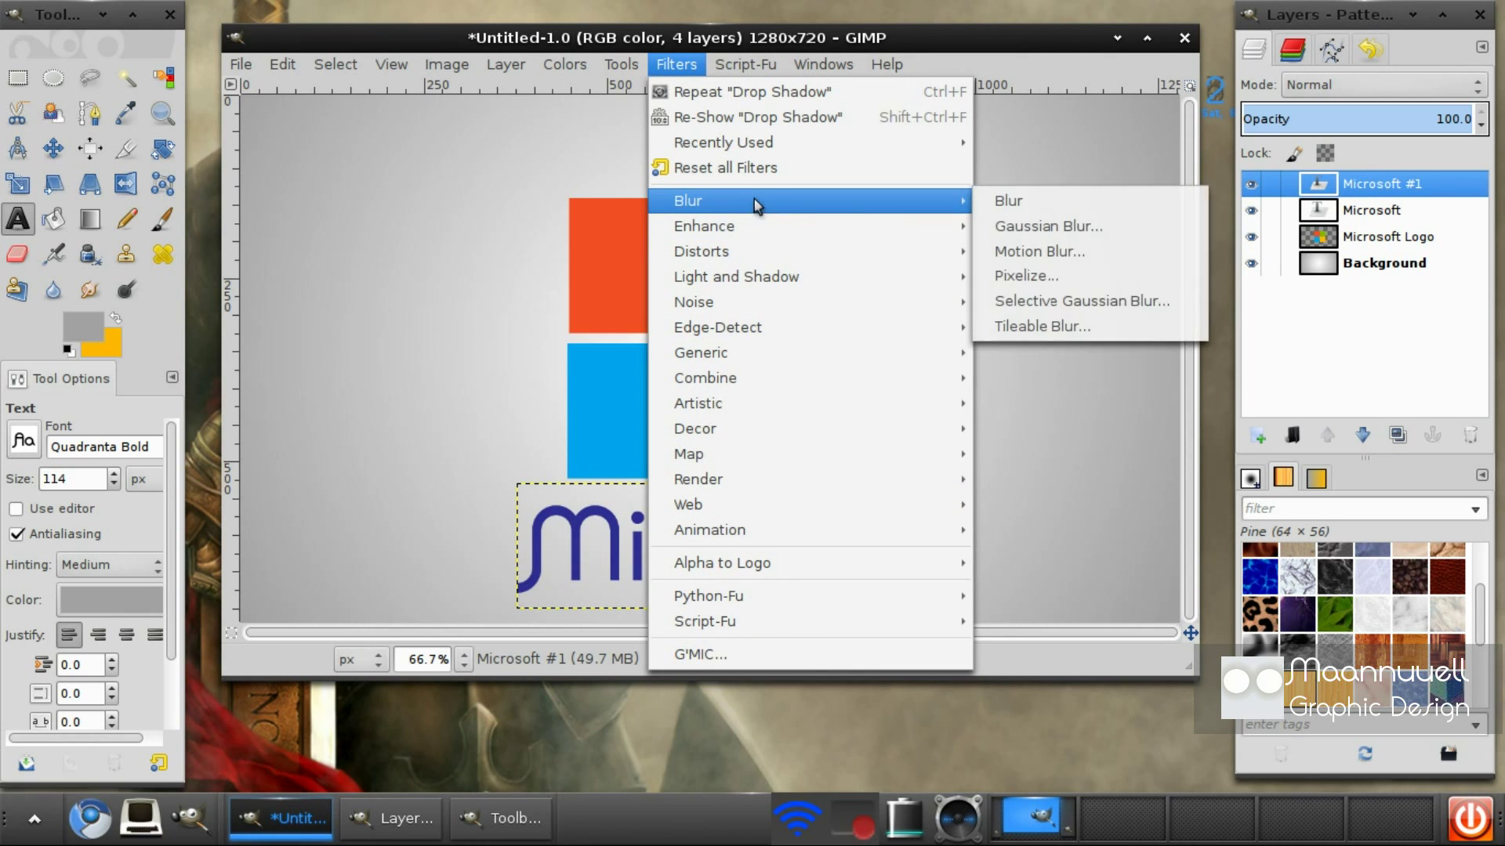
pyautogui.click(1039, 251)
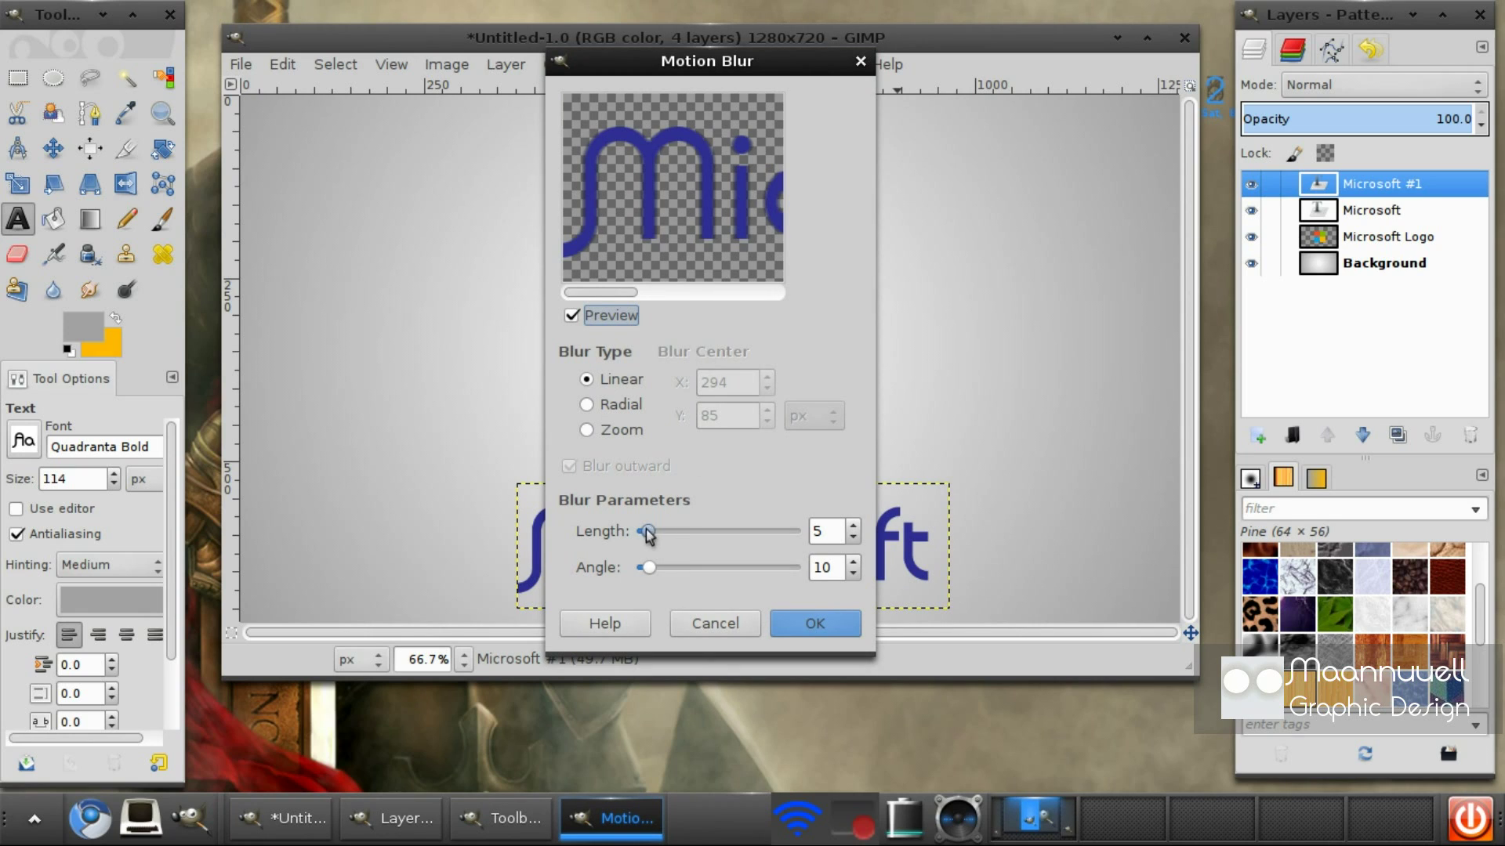
pyautogui.moveTo(648, 568)
pyautogui.mouseDown()
pyautogui.moveTo(681, 568)
pyautogui.moveTo(653, 531)
pyautogui.moveTo(681, 529)
pyautogui.moveTo(707, 571)
pyautogui.moveTo(663, 538)
pyautogui.mouseUp()
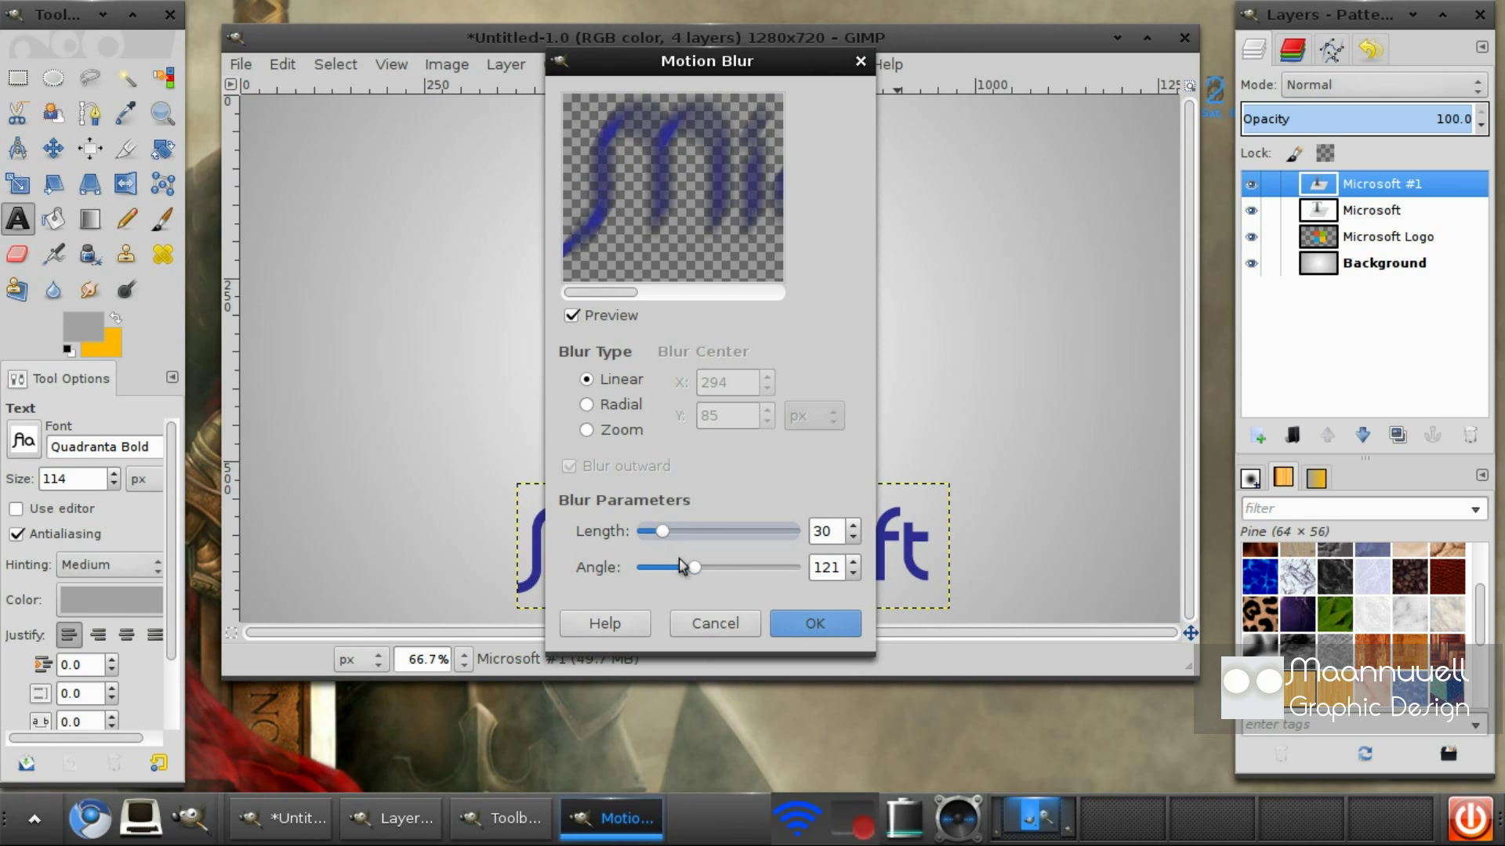
pyautogui.moveTo(661, 539); pyautogui.dragTo(676, 539)
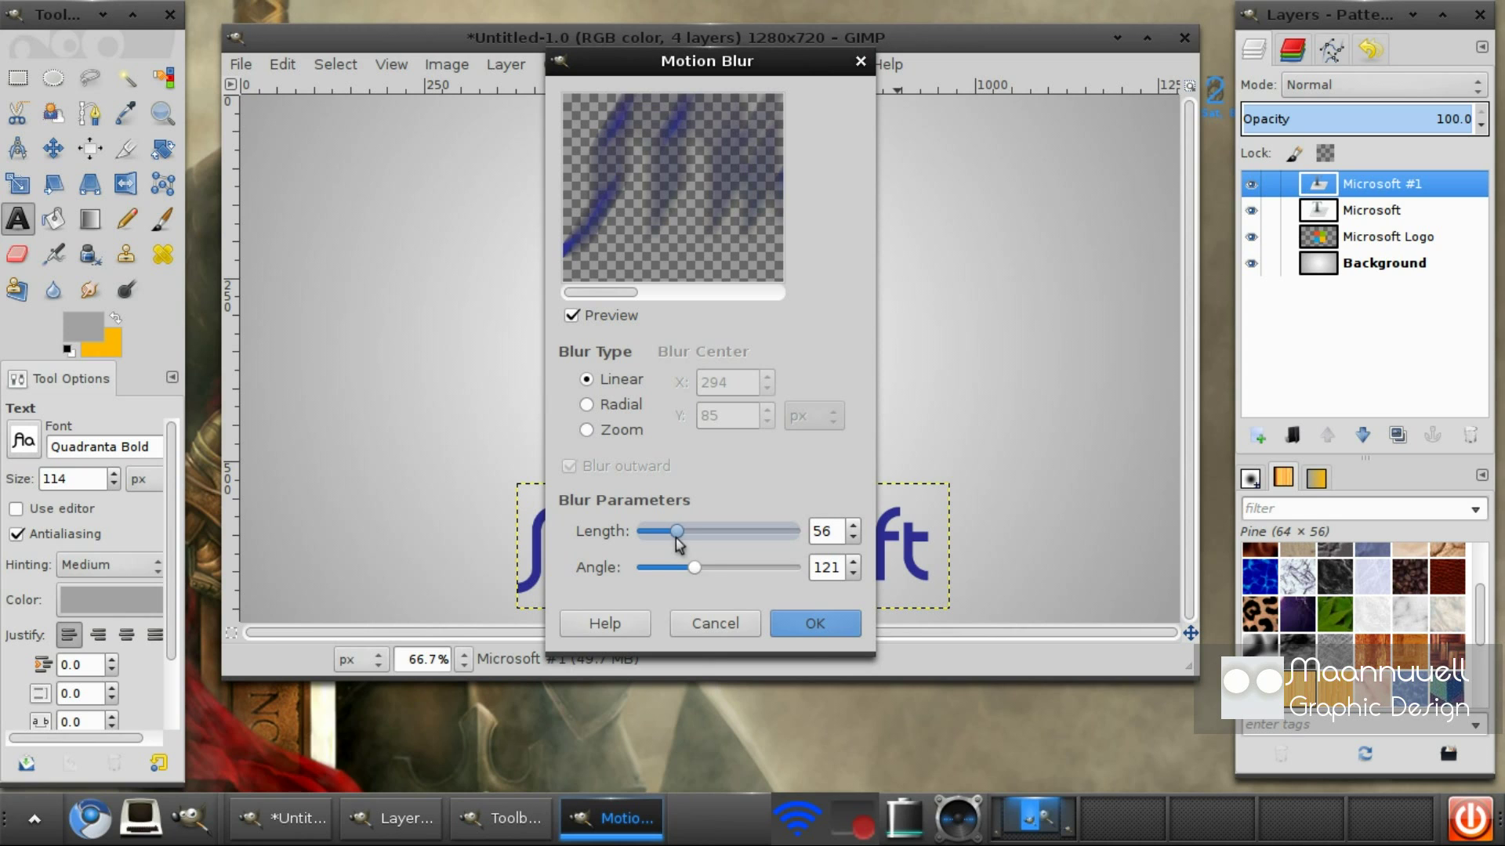
pyautogui.click(811, 620)
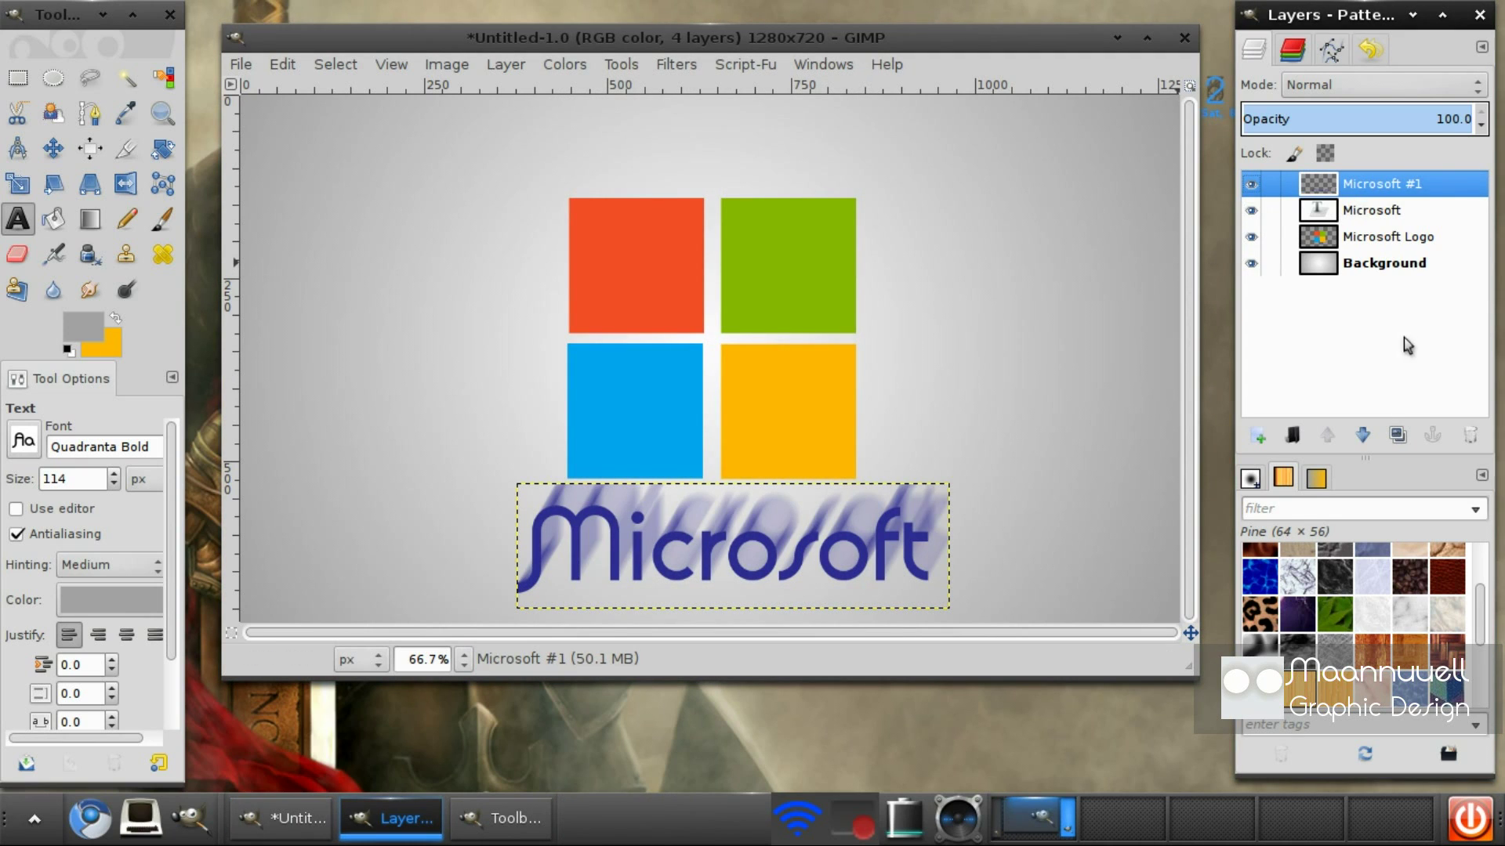
# Make three more copies of the blurred text layer
pyautogui.click(1397, 435)
pyautogui.click(1397, 435)
pyautogui.click(1397, 435)
pyautogui.click(1397, 435)
pyautogui.click(1397, 435)
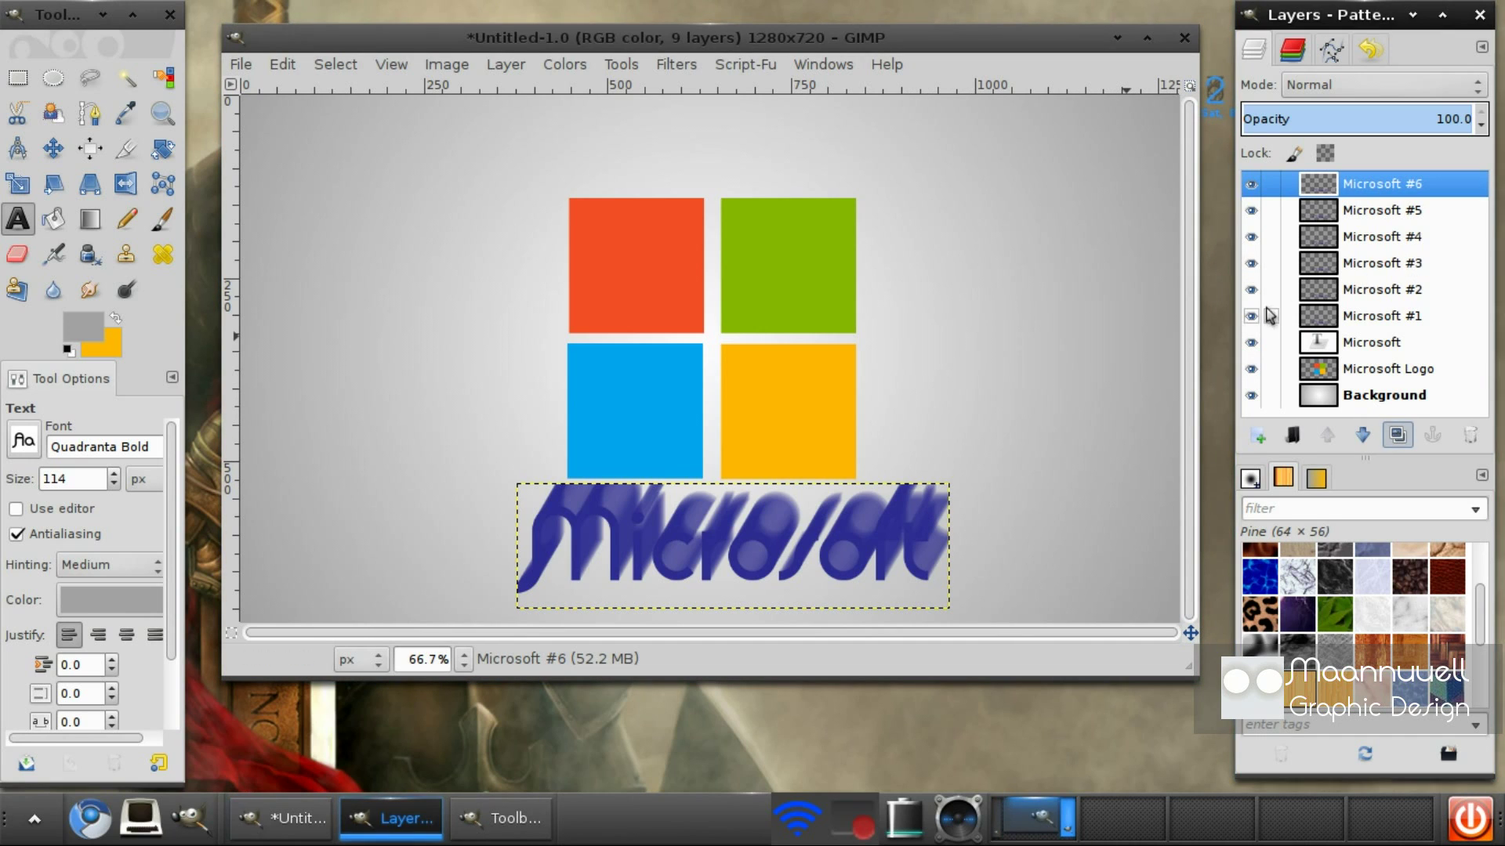
# Delete Microsoft #1 and the extra blurred copies, ending with Microsoft #3
pyautogui.click(1346, 316)
pyautogui.click(1470, 435)
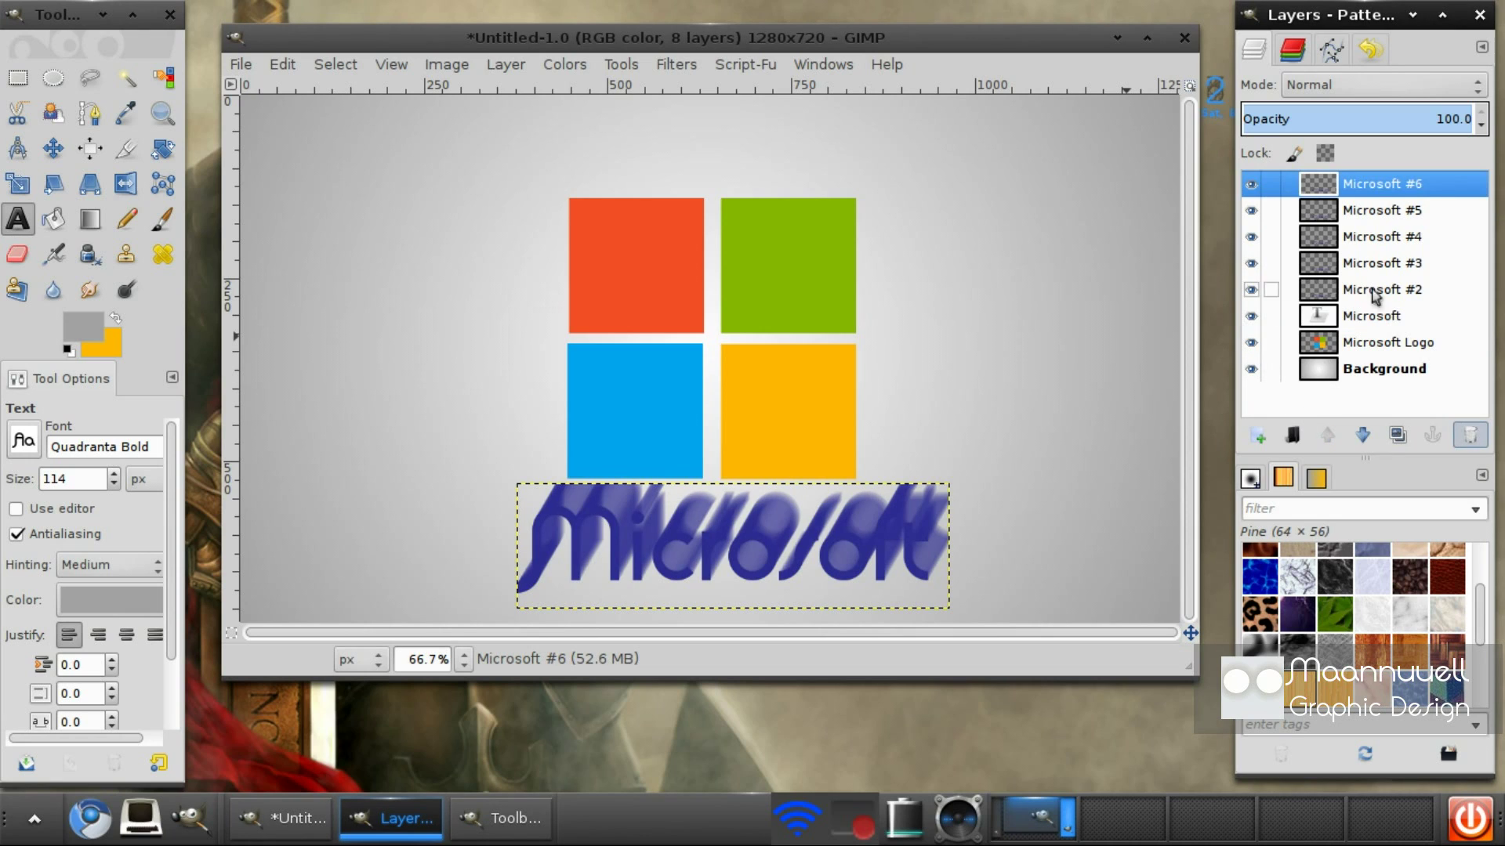
pyautogui.click(1470, 435)
pyautogui.click(1470, 434)
pyautogui.click(1470, 434)
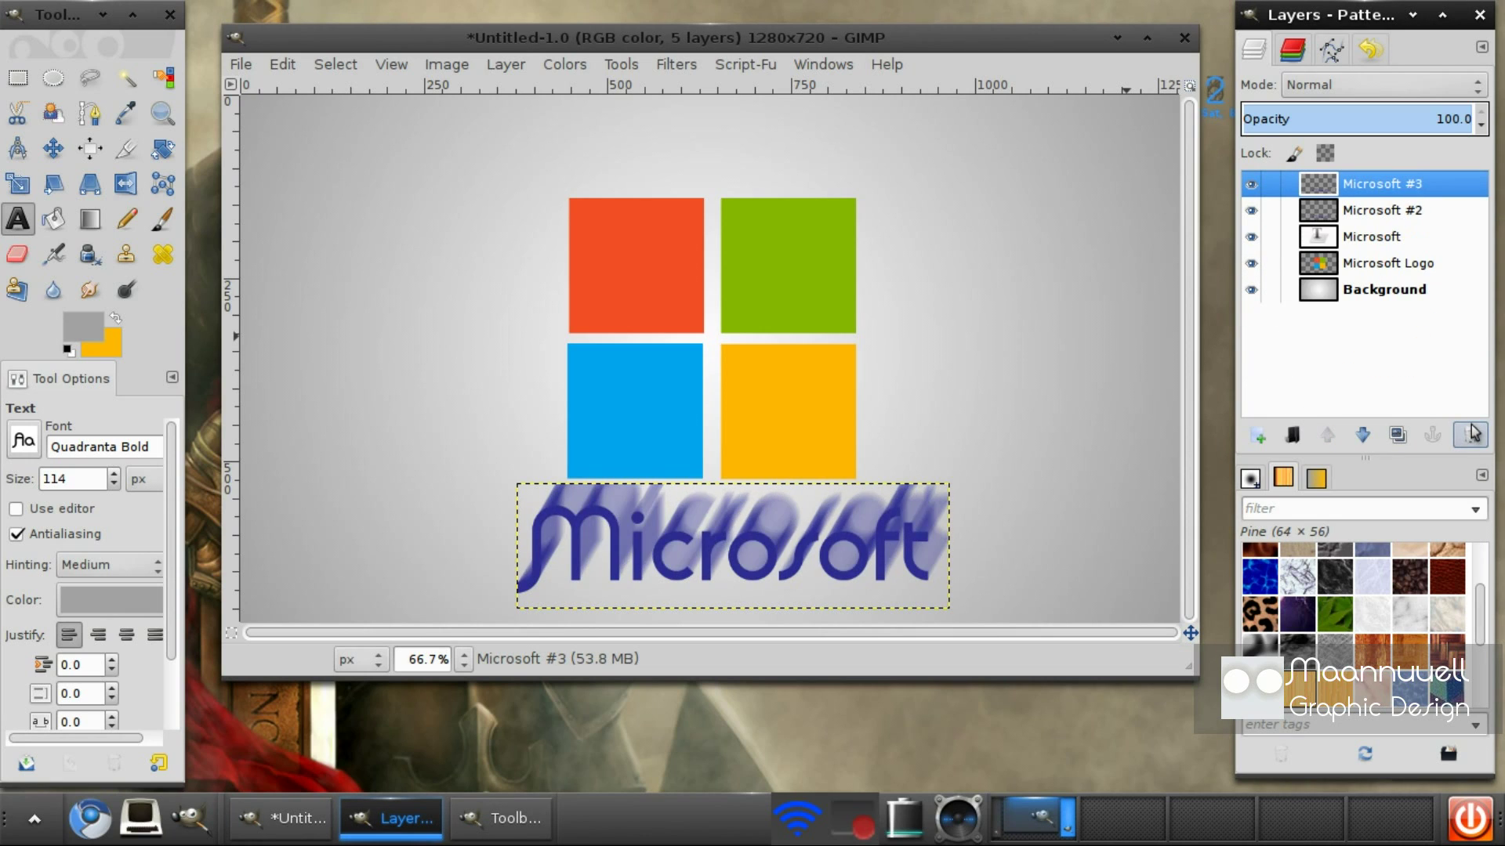
pyautogui.click(1470, 435)
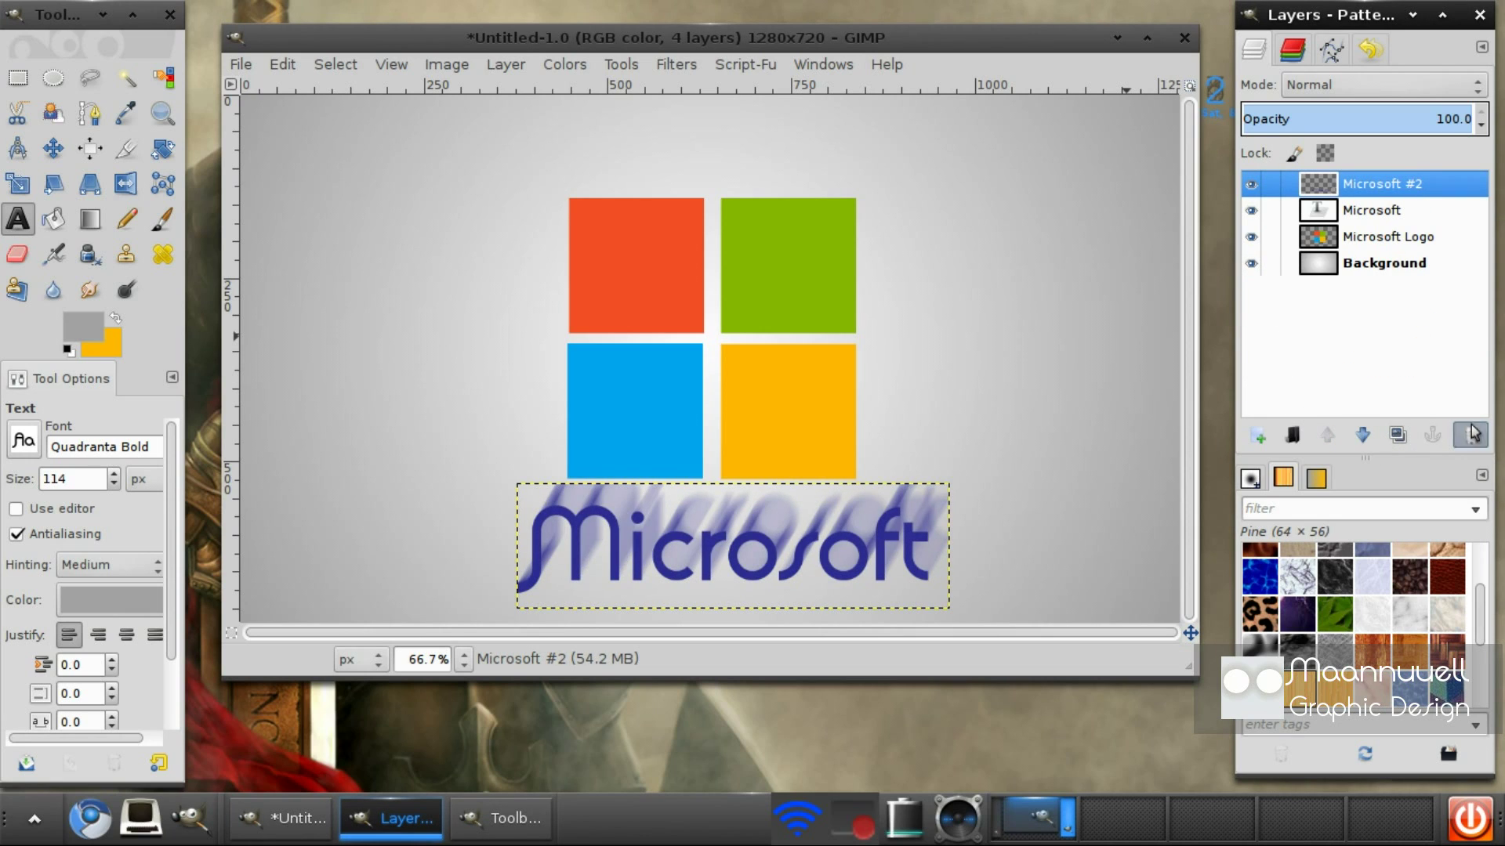
pyautogui.click(1470, 435)
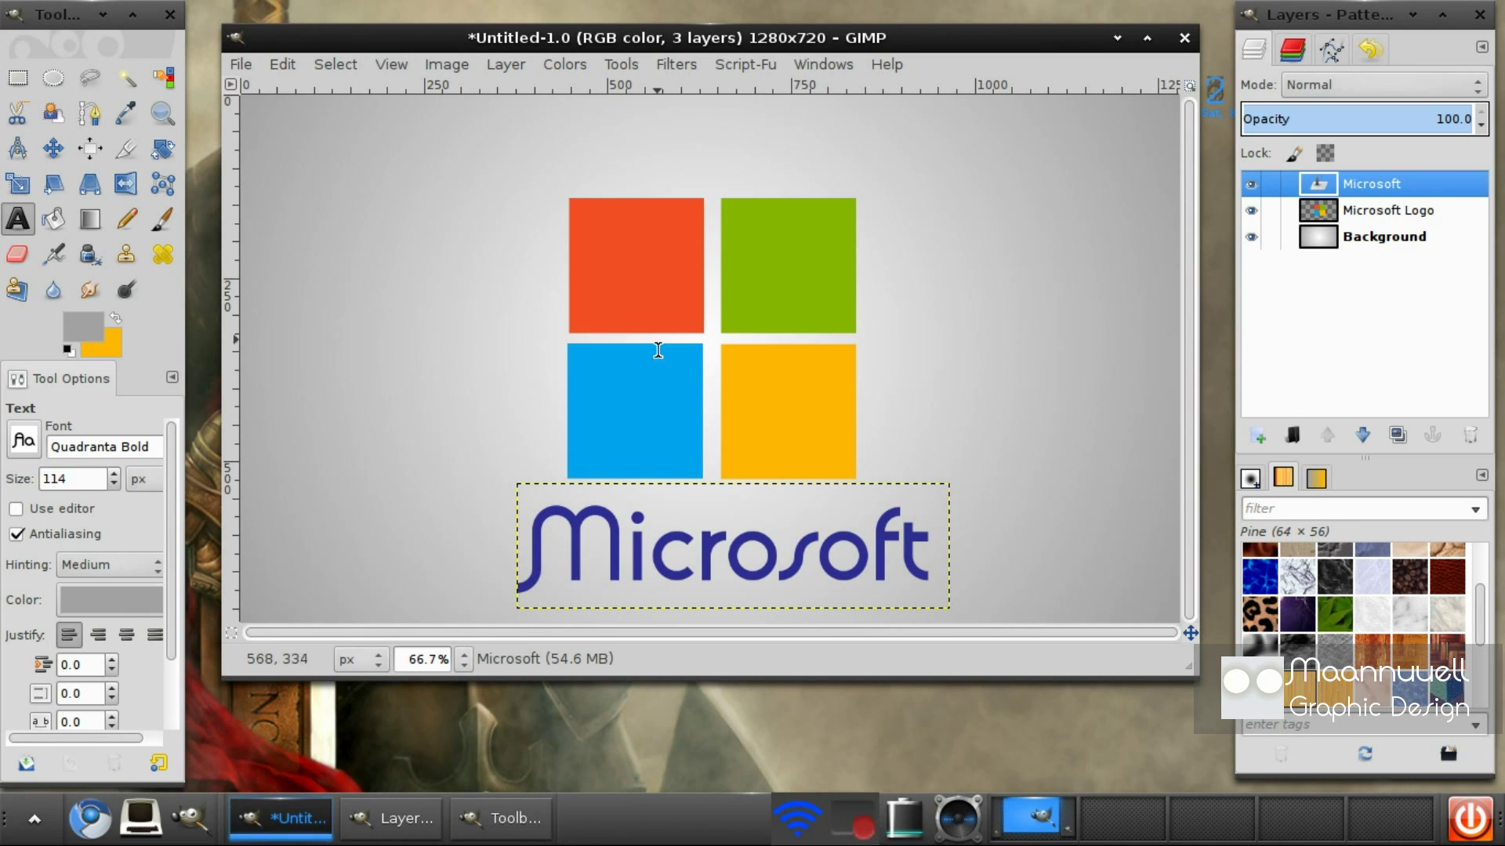